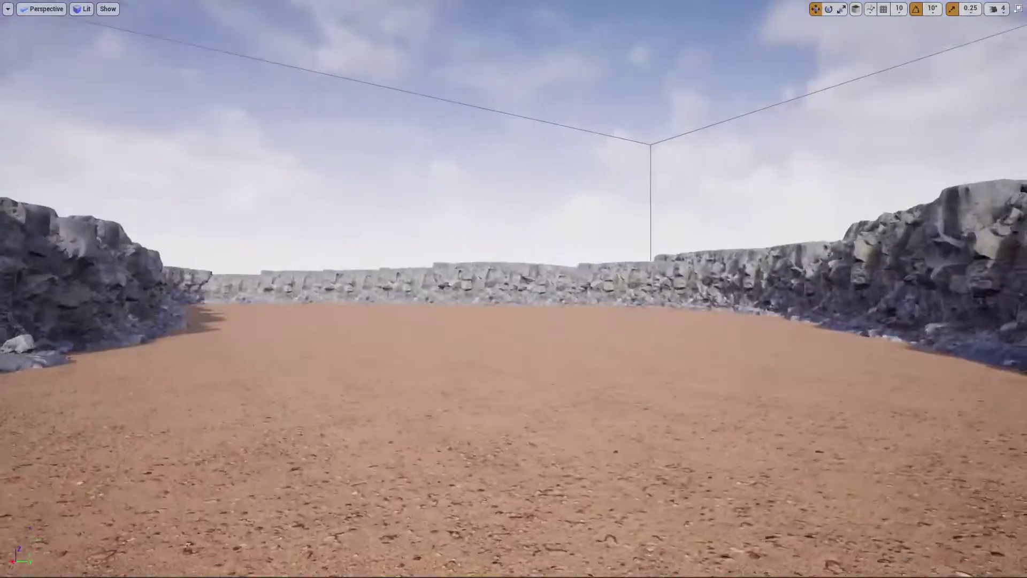
# - Inspect the rock cliff walls surrounding the desert level from several angles
pyautogui.moveTo(256, 369); pyautogui.dragTo(133, 374, button='right')
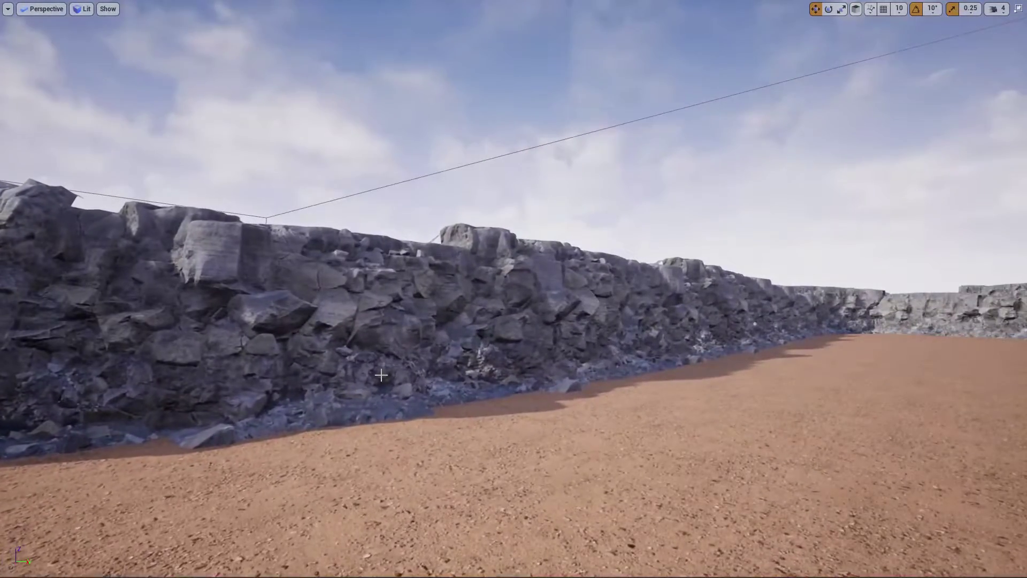
pyautogui.moveTo(381, 375); pyautogui.dragTo(398, 351, button='right')
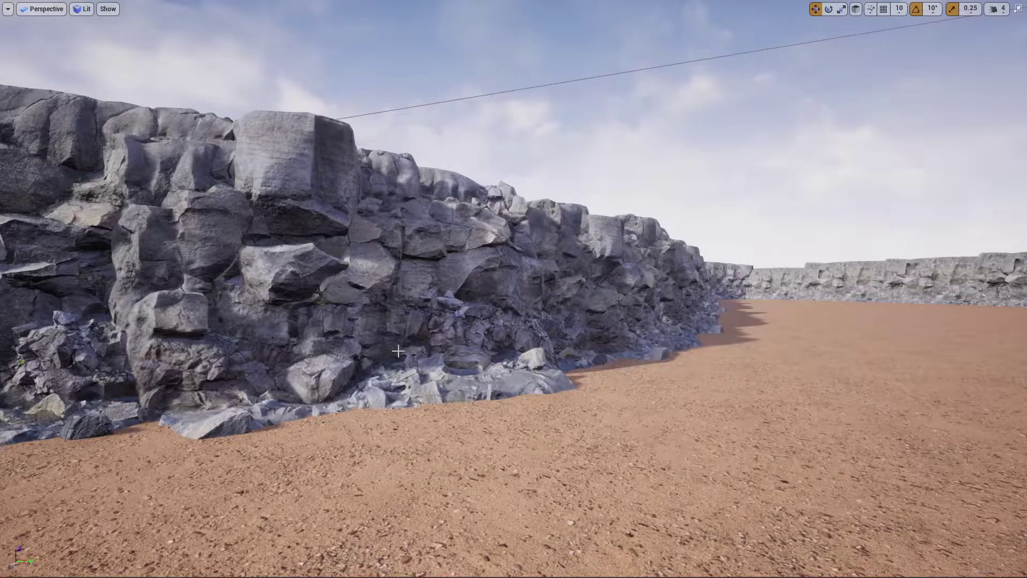
pyautogui.moveTo(398, 351); pyautogui.dragTo(637, 364, button='right')
pyautogui.press('w')
pyautogui.press('F11')
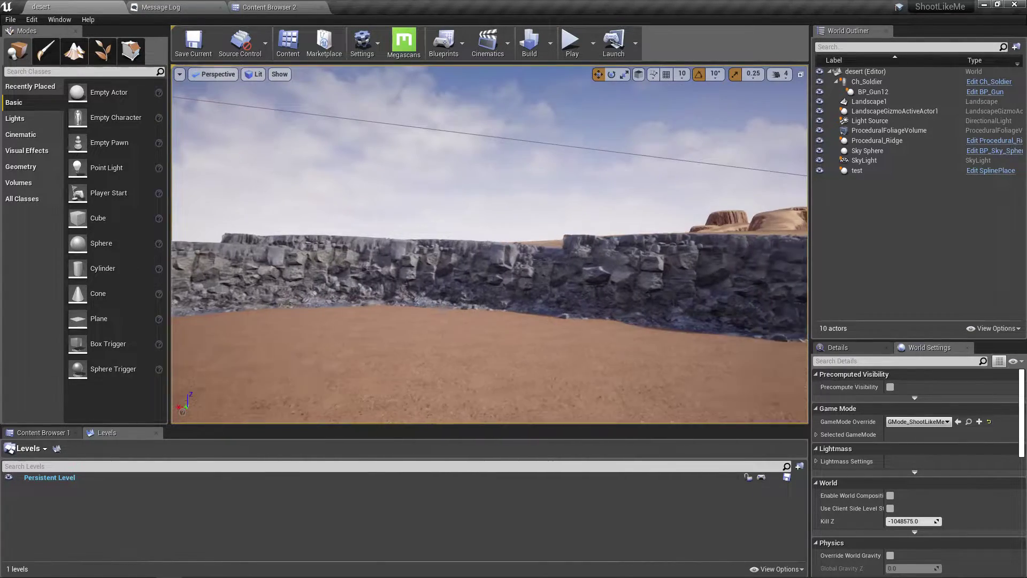
pyautogui.moveTo(412, 367); pyautogui.dragTo(514, 367, button='right')
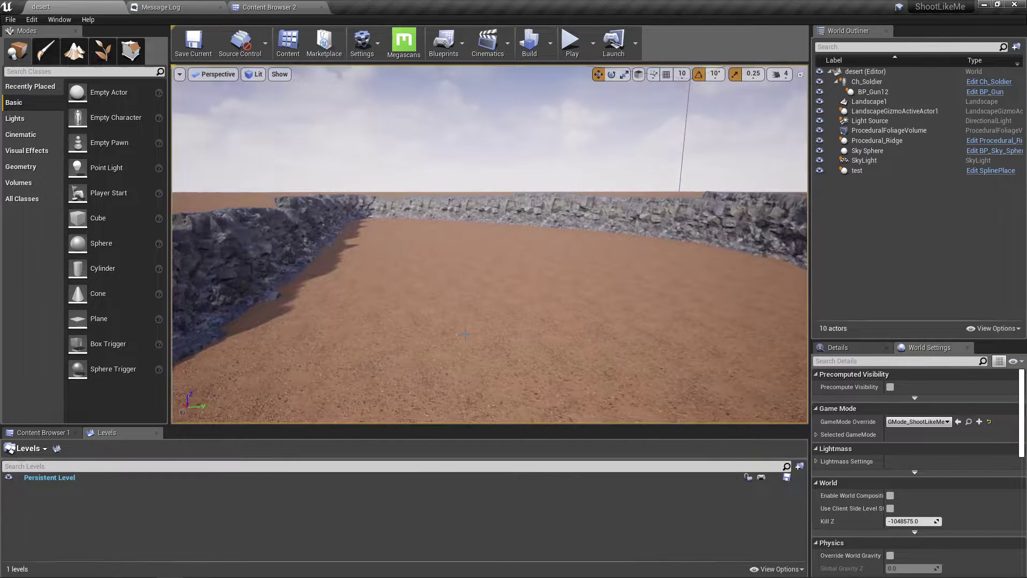
pyautogui.moveTo(464, 336); pyautogui.dragTo(466, 343, button='right')
# - Create a new level from the Default template and select its floor
pyautogui.hotkey('ctrl', 'n')
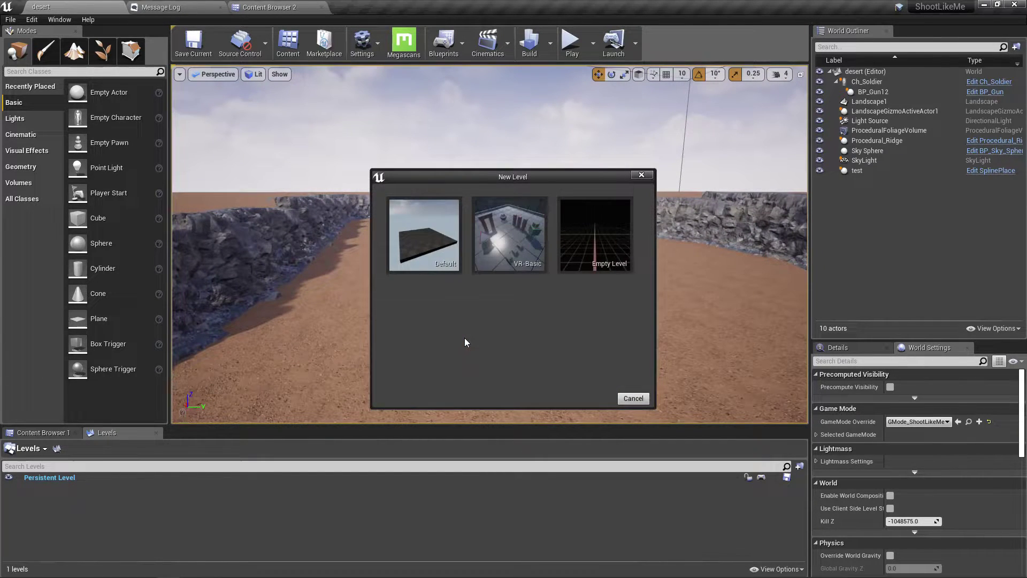
pyautogui.click(421, 246)
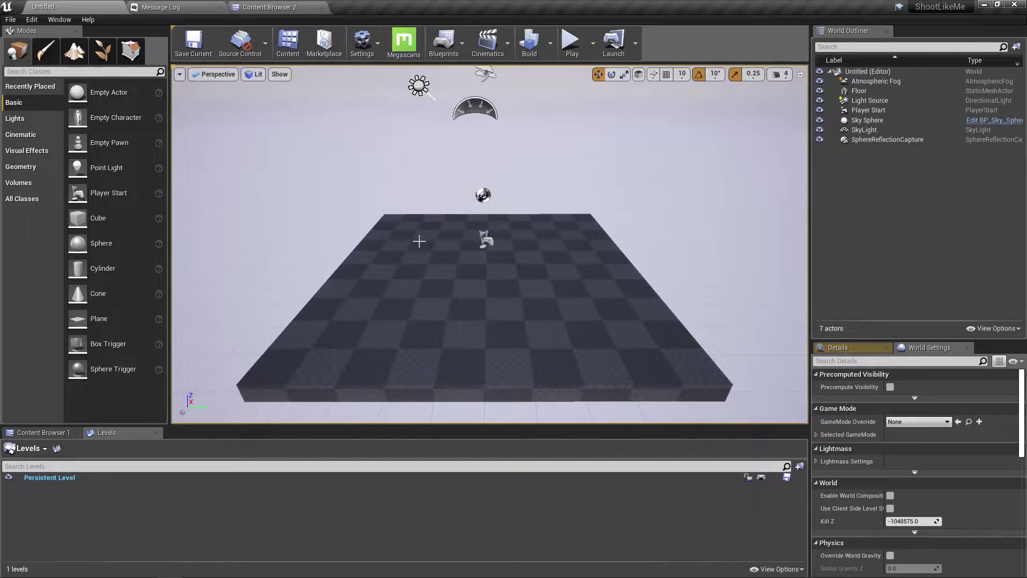
pyautogui.click(493, 283)
pyautogui.press('d')
pyautogui.moveTo(515, 273); pyautogui.dragTo(507, 190, button='right')
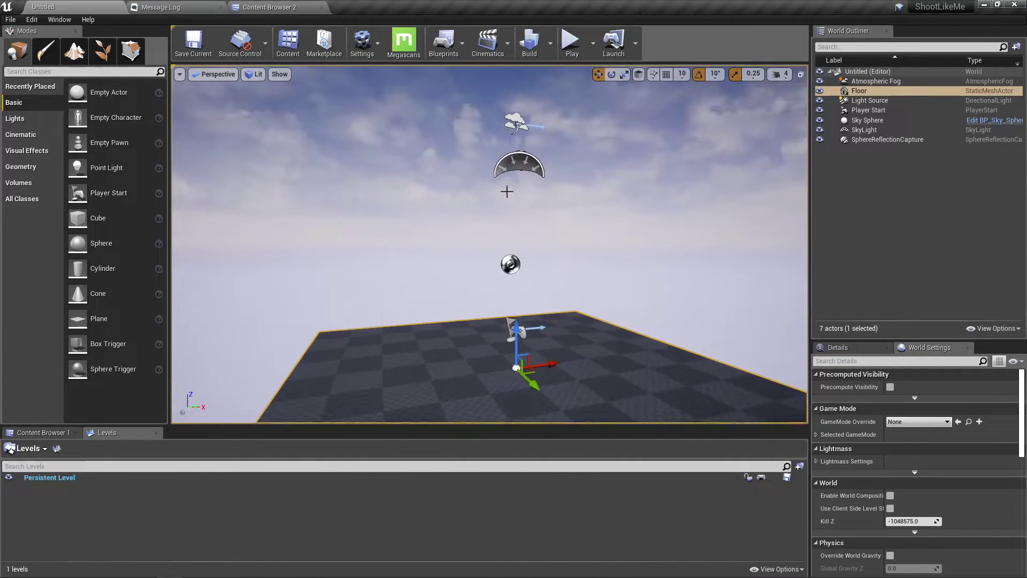
pyautogui.click(505, 158)
pyautogui.press('Delete')
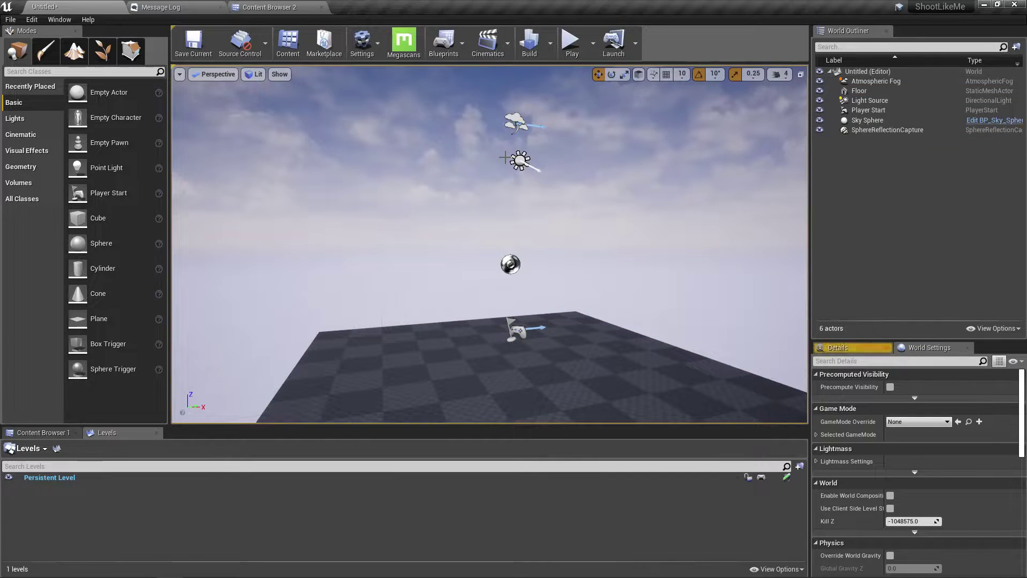
pyautogui.hotkey('ctrl', 'z')
# - Scale the floor up into a very large ground plane and show the viewport in immersive mode
pyautogui.moveTo(522, 251); pyautogui.dragTo(567, 284, button='right')
pyautogui.click(522, 250)
pyautogui.press('r')
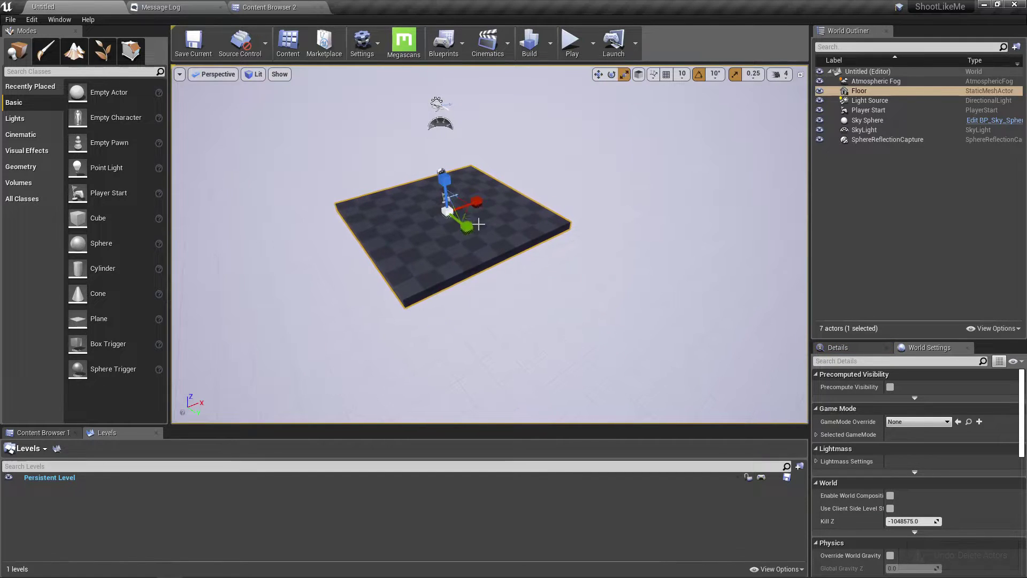
pyautogui.moveTo(466, 216); pyautogui.dragTo(493, 250)
pyautogui.moveTo(492, 250); pyautogui.dragTo(494, 182, button='right')
pyautogui.press('F11')
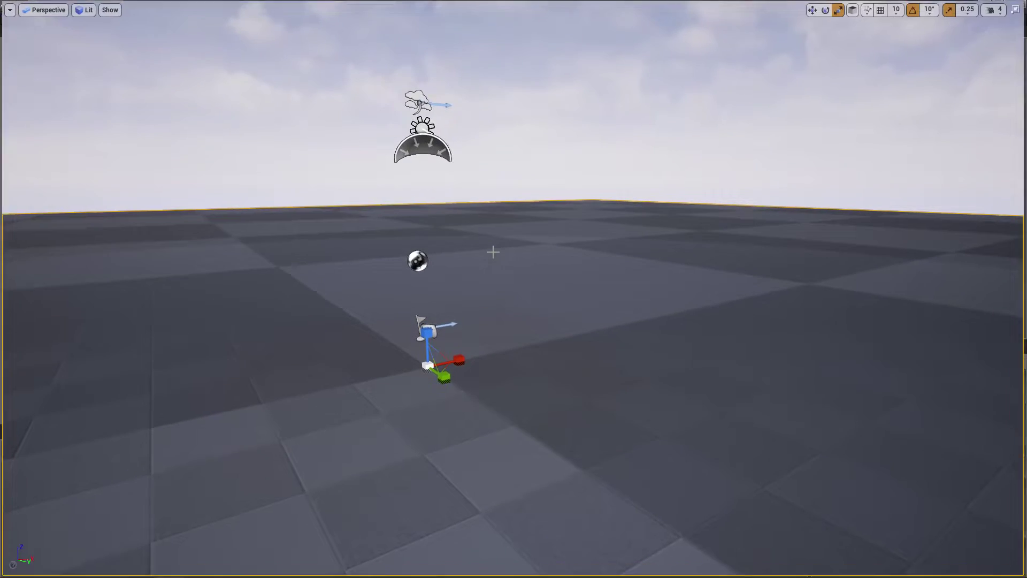
pyautogui.moveTo(504, 251); pyautogui.dragTo(495, 321, button='middle')
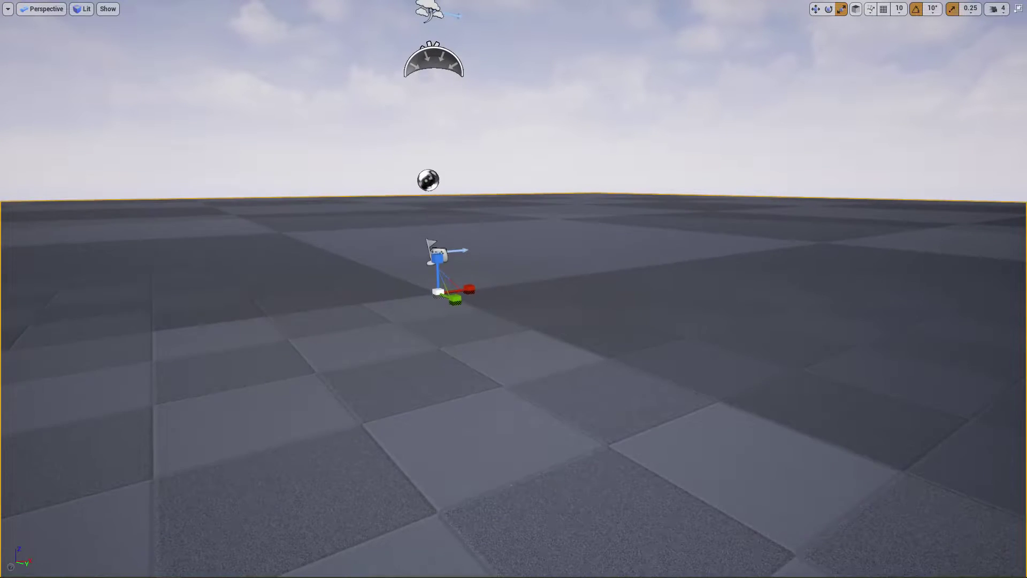
# - Enable game view and display the advanced SceneRendering statistics in the viewport
pyautogui.press('g')
pyautogui.press('g')
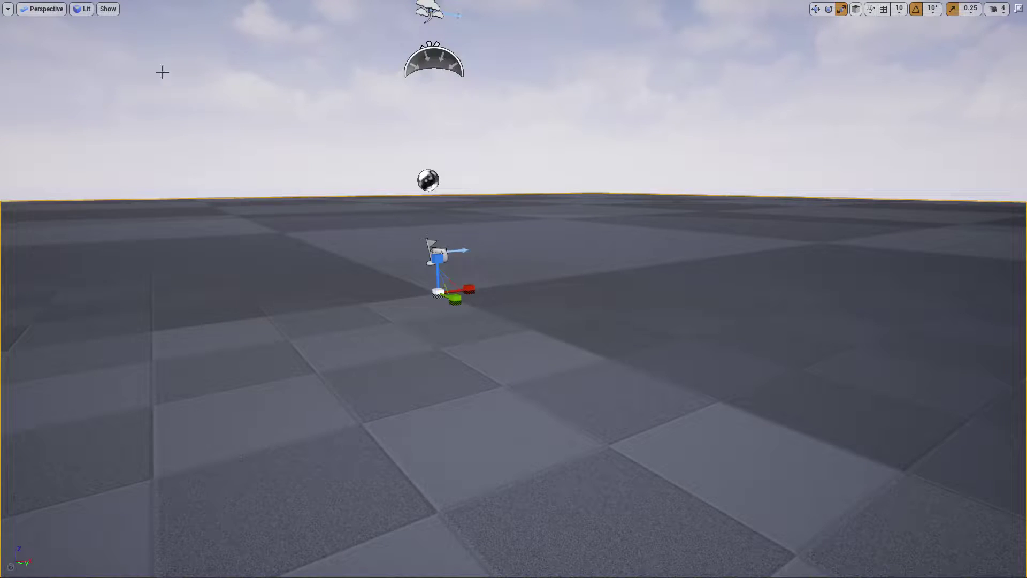
pyautogui.press('g')
pyautogui.click(8, 9)
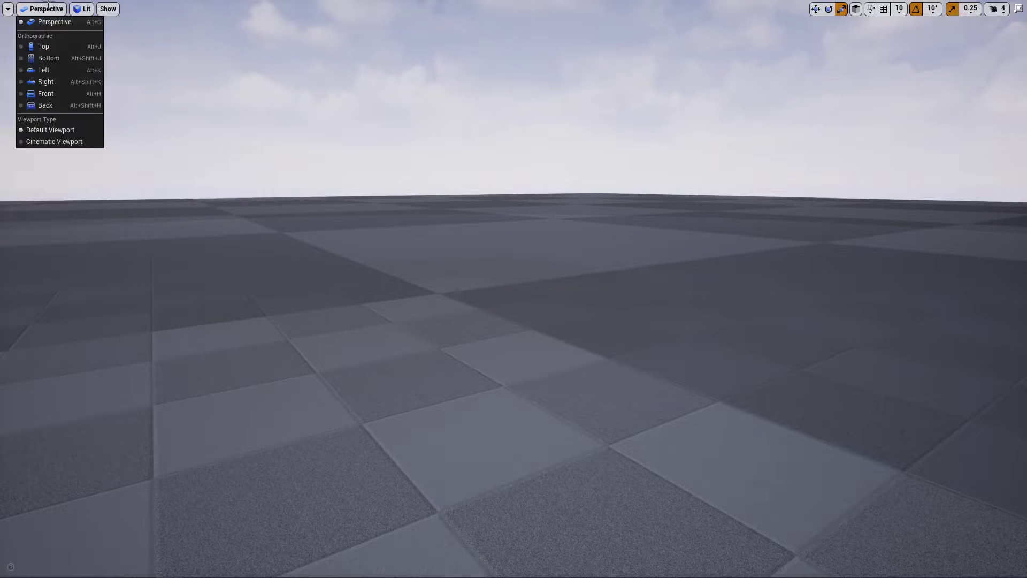
pyautogui.moveTo(92, 9)
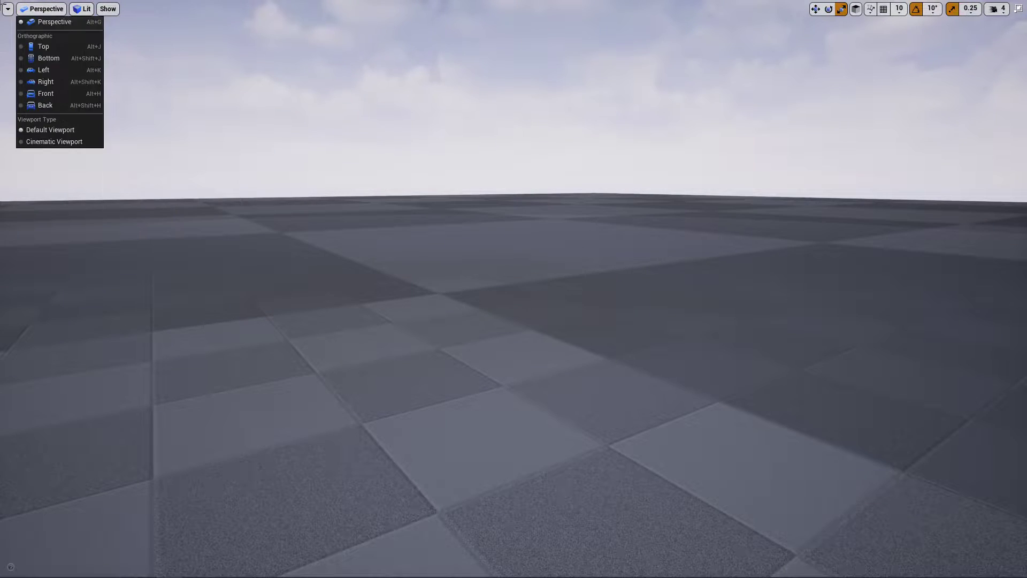
pyautogui.moveTo(7, 8)
pyautogui.moveTo(80, 78)
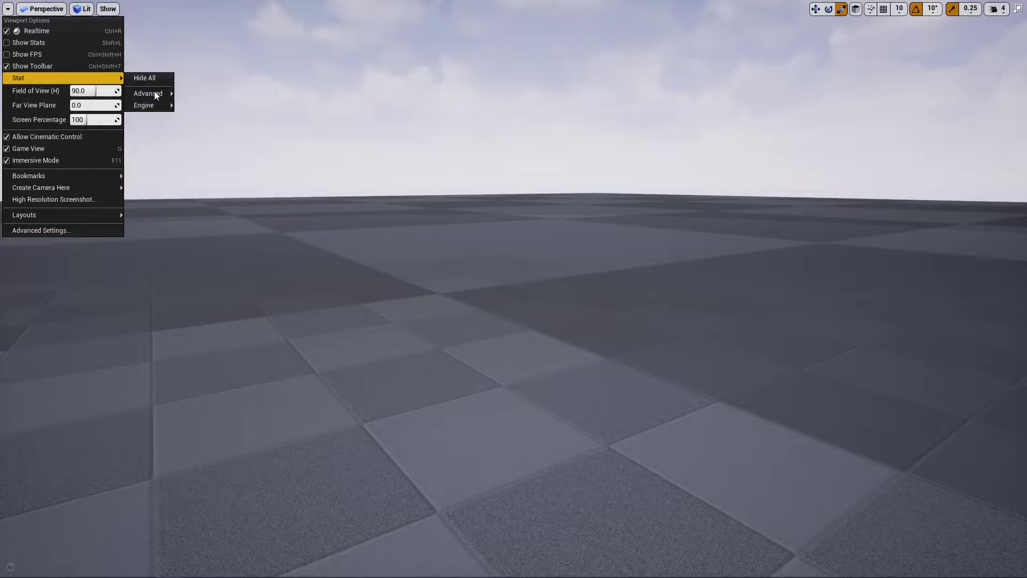
pyautogui.moveTo(154, 92)
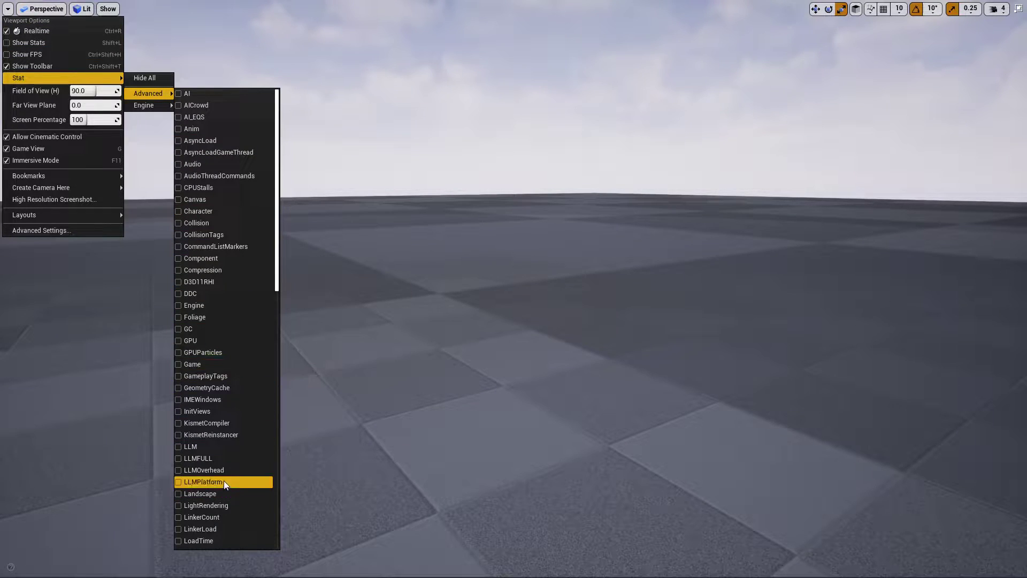
pyautogui.scroll(-3, 222, 471)
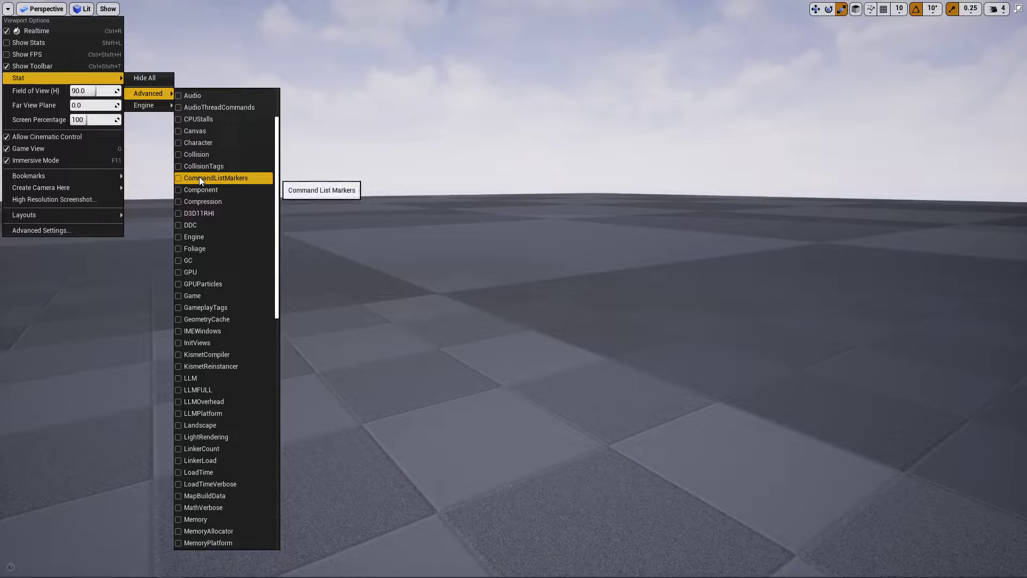
pyautogui.scroll(-8, 221, 262)
pyautogui.scroll(-12, 221, 267)
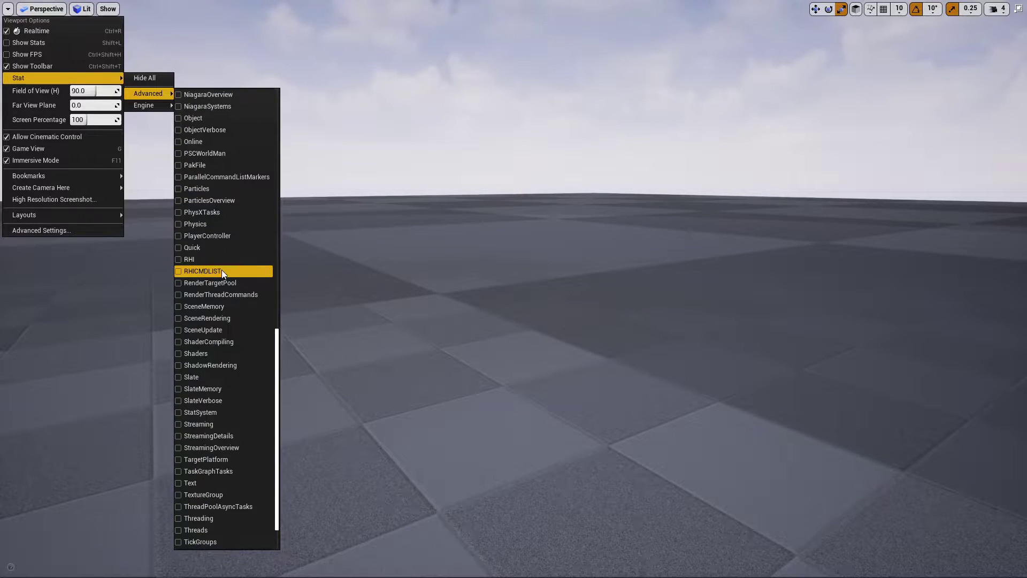
pyautogui.click(175, 320)
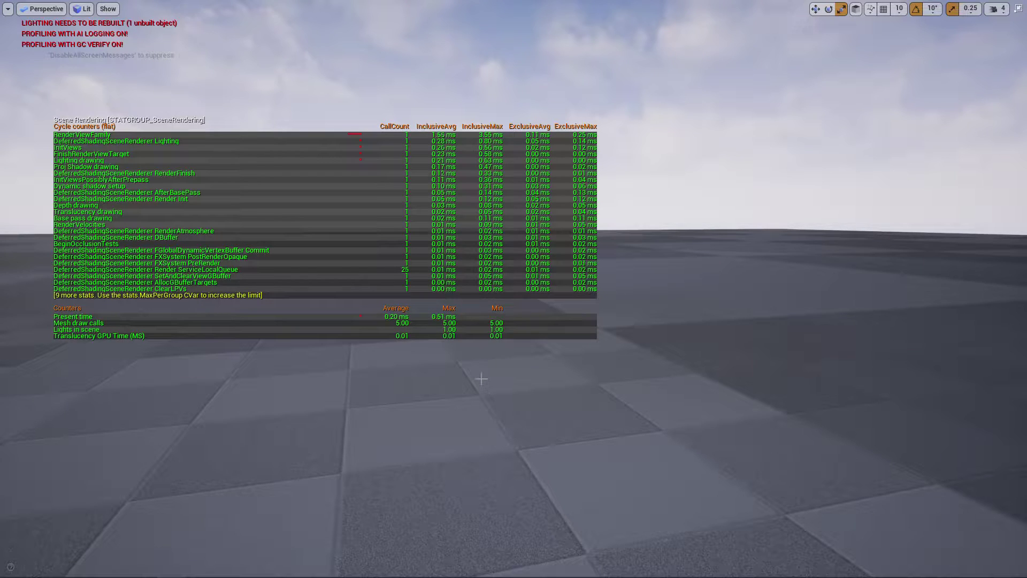
# - Leave immersive mode and look through the Megascans surface folders in Content Browser 2
pyautogui.moveTo(358, 452); pyautogui.dragTo(430, 455, button='right')
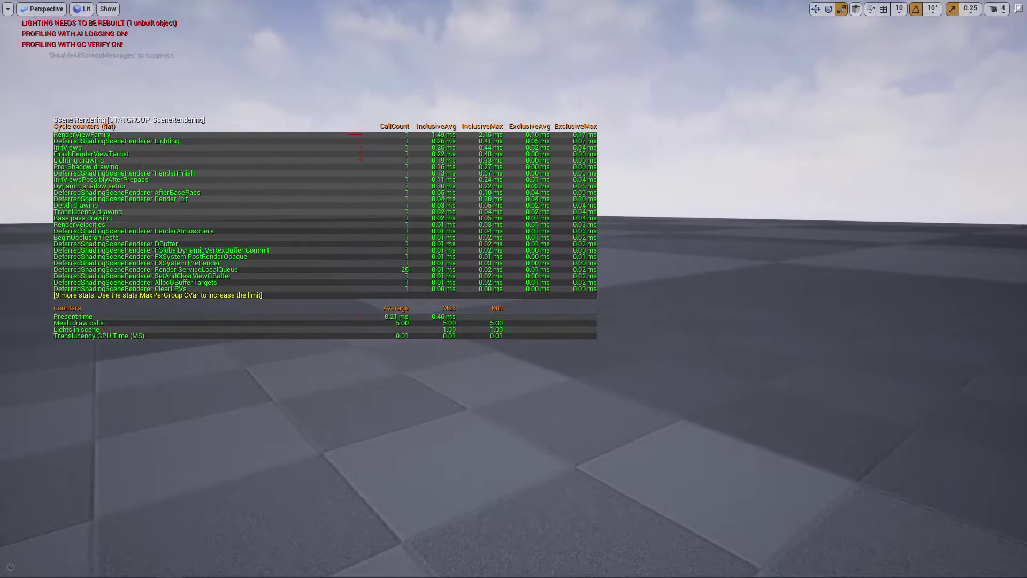
pyautogui.press('F11')
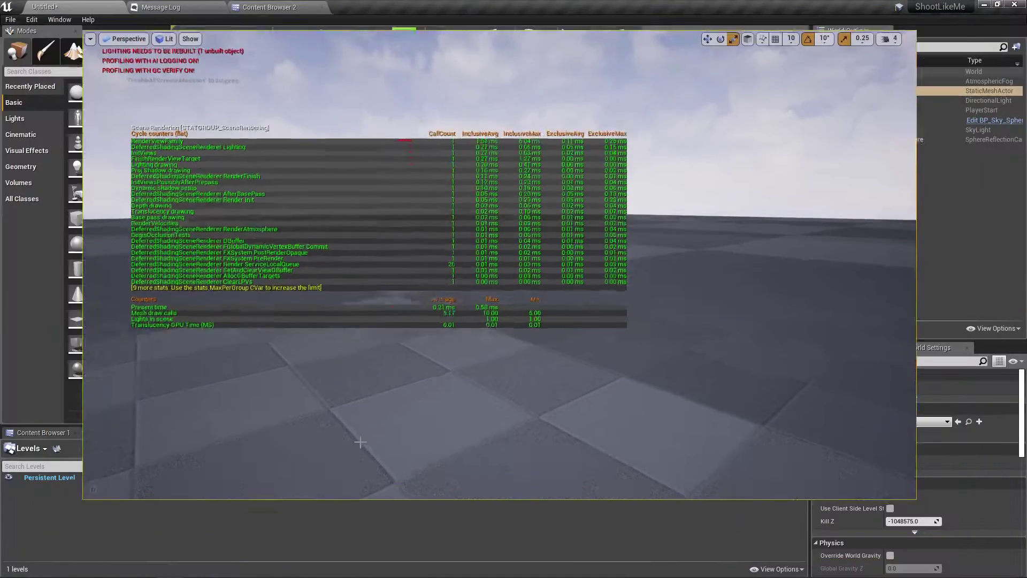
pyautogui.click(268, 7)
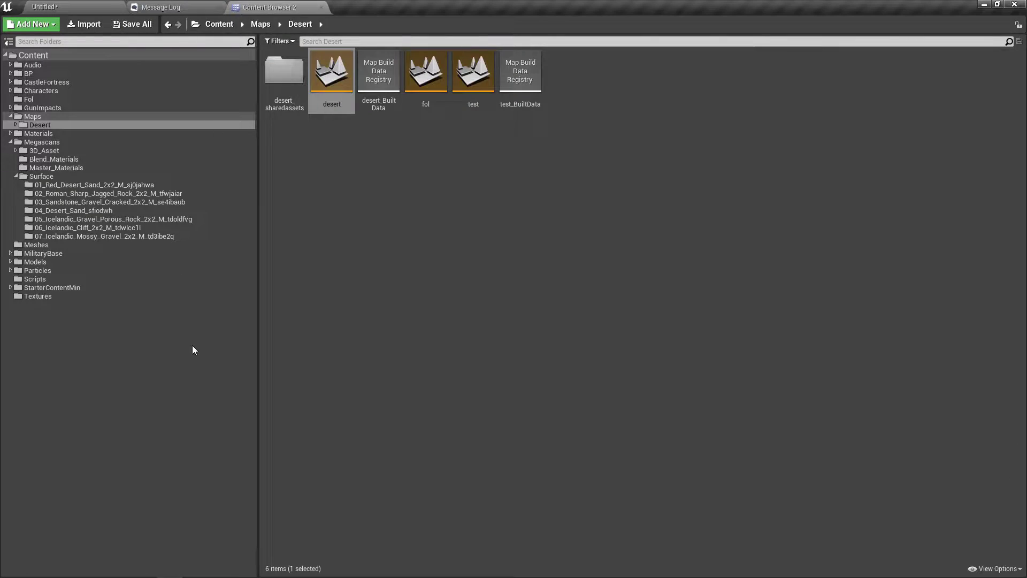
pyautogui.click(158, 218)
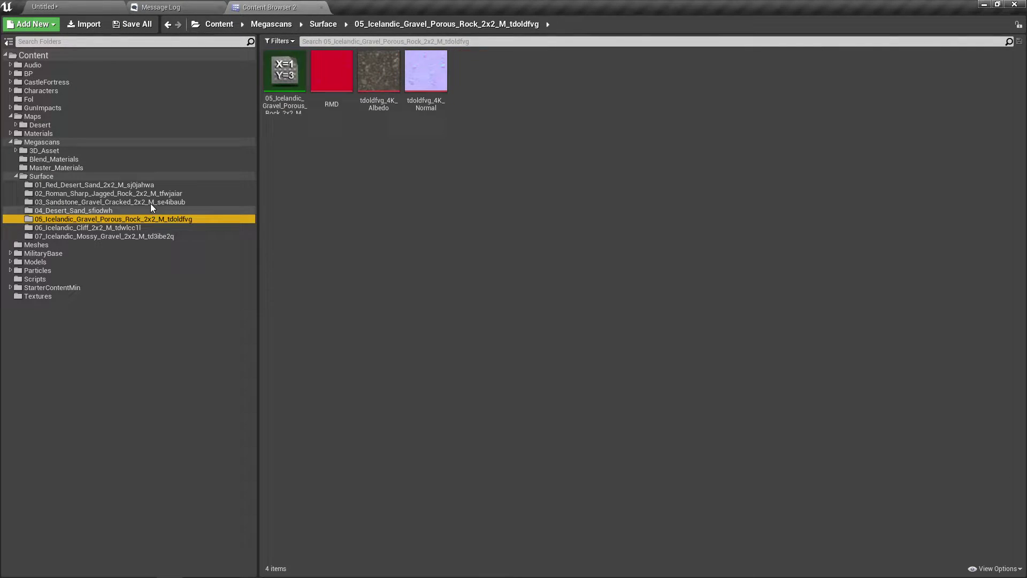
pyautogui.click(148, 202)
pyautogui.click(144, 194)
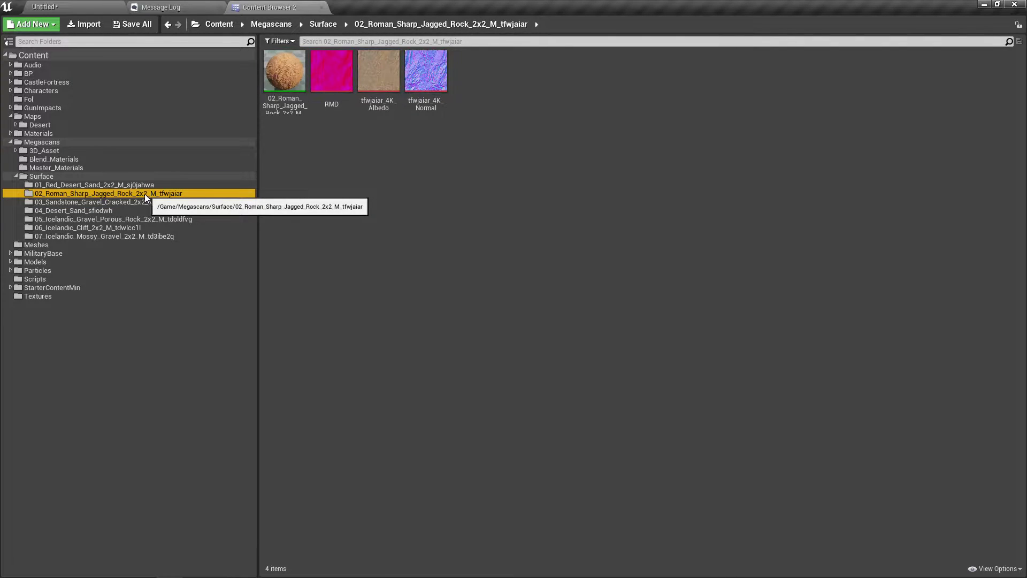
pyautogui.click(93, 212)
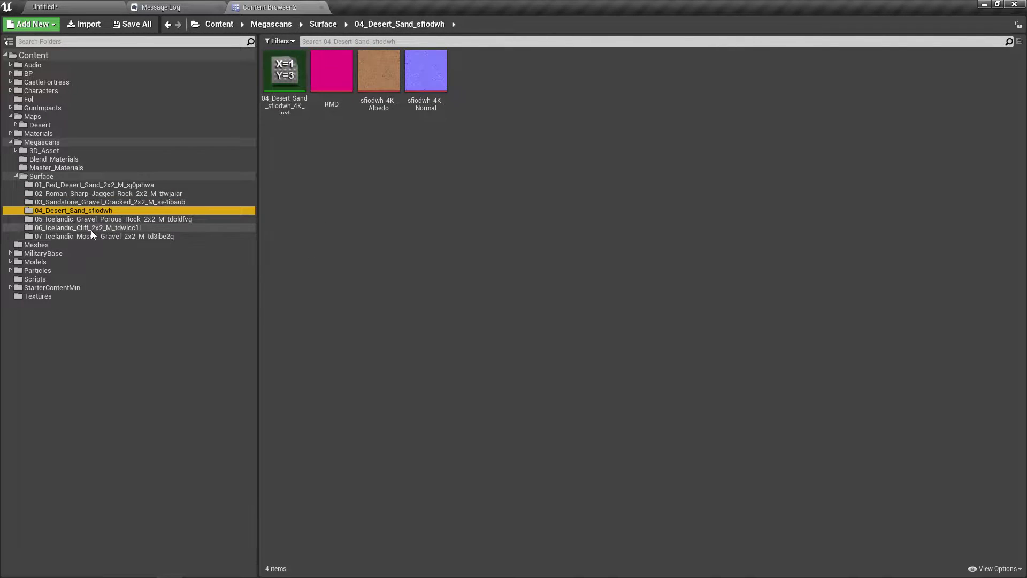
pyautogui.click(92, 229)
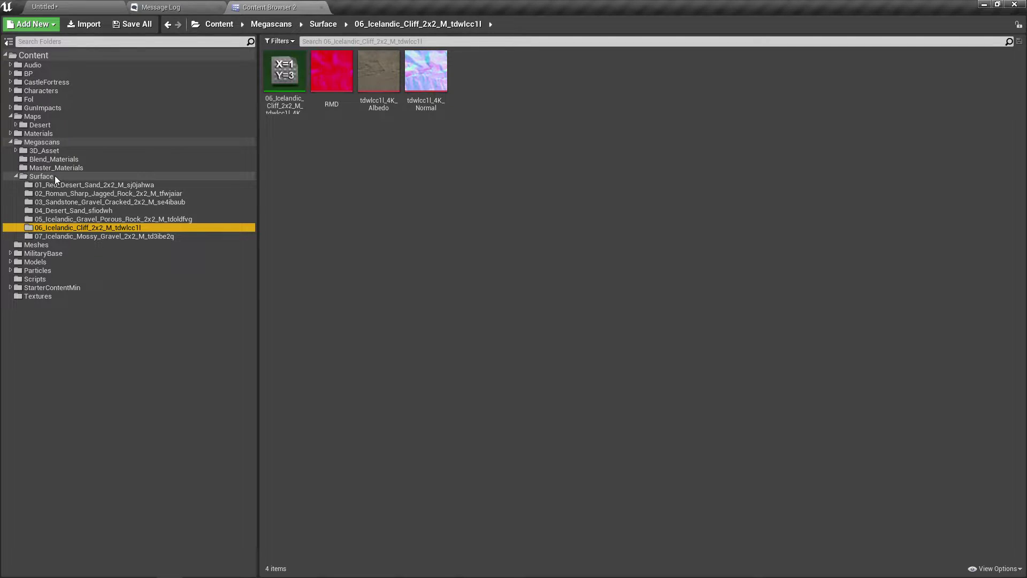
# - Place the siEoZ_LOD0 mesh from the 04_Huge_Icelandic_Lava_Cliff_siEoZ folder on the floor and view it in immersive mode
pyautogui.click(44, 151)
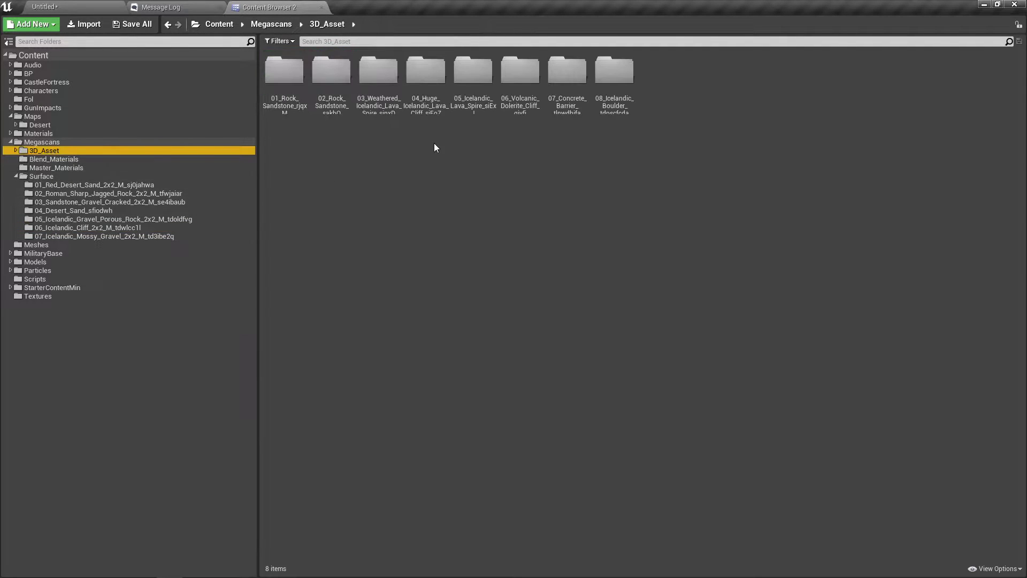
pyautogui.doubleClick(473, 70)
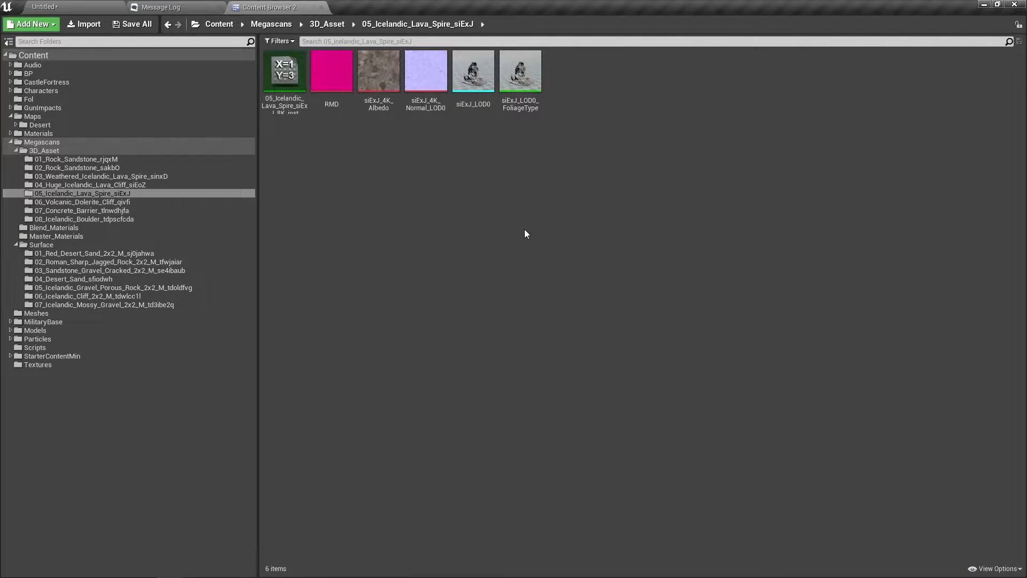
pyautogui.click(113, 183)
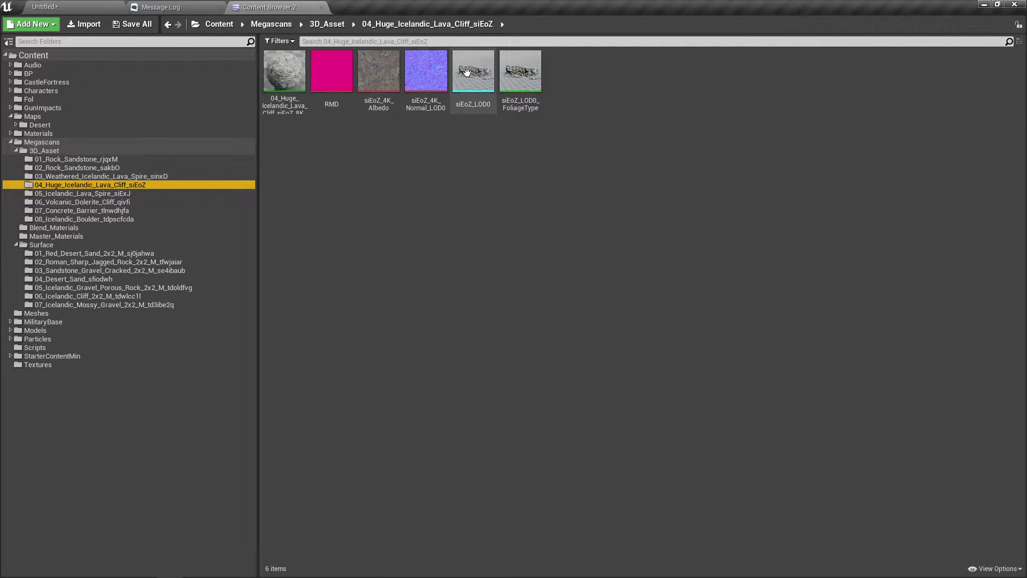
pyautogui.moveTo(473, 70); pyautogui.dragTo(689, 274)
pyautogui.moveTo(514, 340)
pyautogui.mouseDown(button='right')
pyautogui.moveTo(530, 340)
pyautogui.moveTo(498, 343)
pyautogui.mouseUp(button='right')
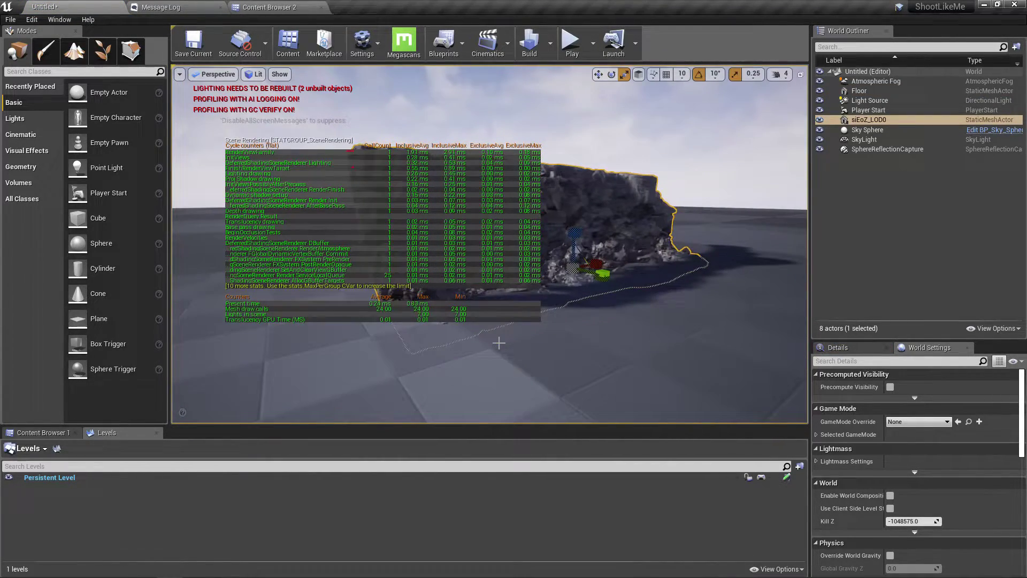
pyautogui.press('F11')
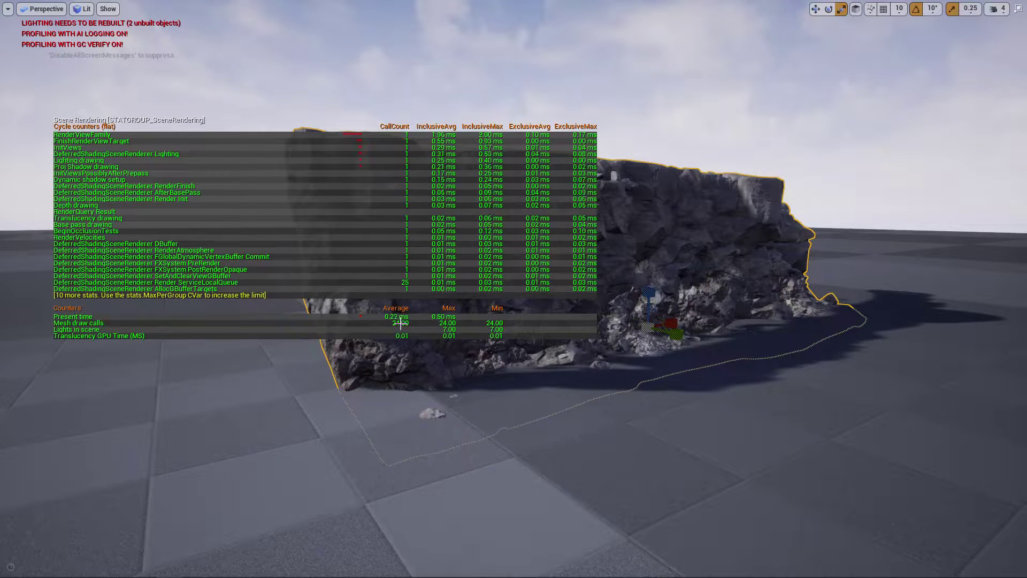
# - Delete the lava cliff mesh to compare the mesh draw calls, and undo the deletion
pyautogui.moveTo(648, 412); pyautogui.dragTo(635, 409, button='right')
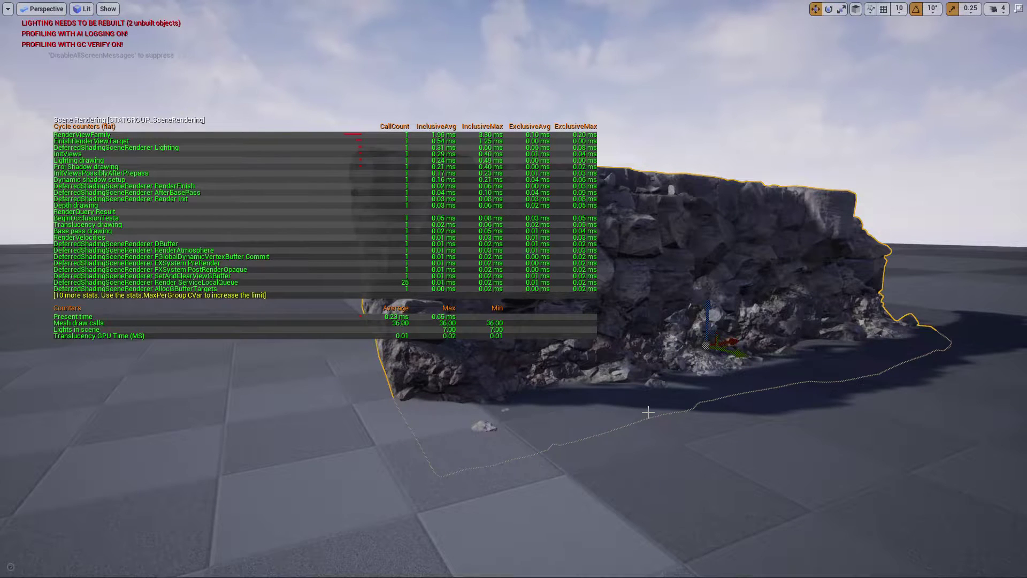
pyautogui.press('Delete')
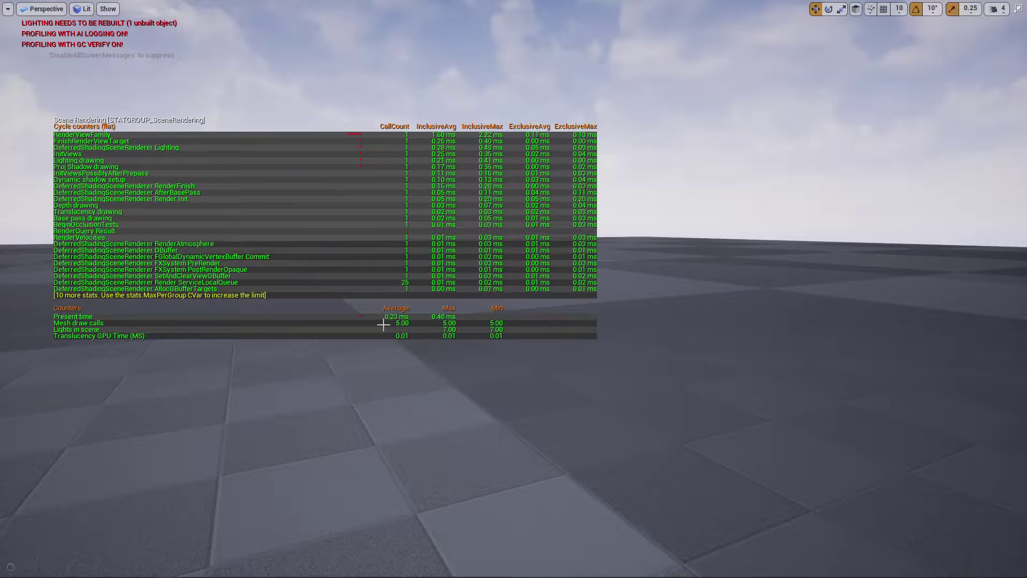
pyautogui.hotkey('ctrl', 'z')
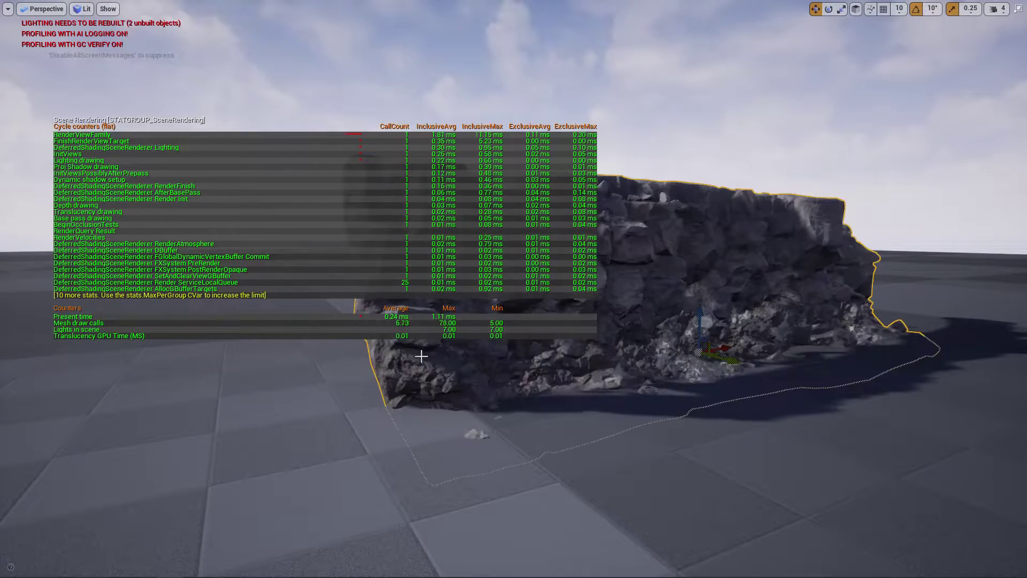
pyautogui.press('s')
pyautogui.moveTo(421, 356); pyautogui.dragTo(444, 373, button='right')
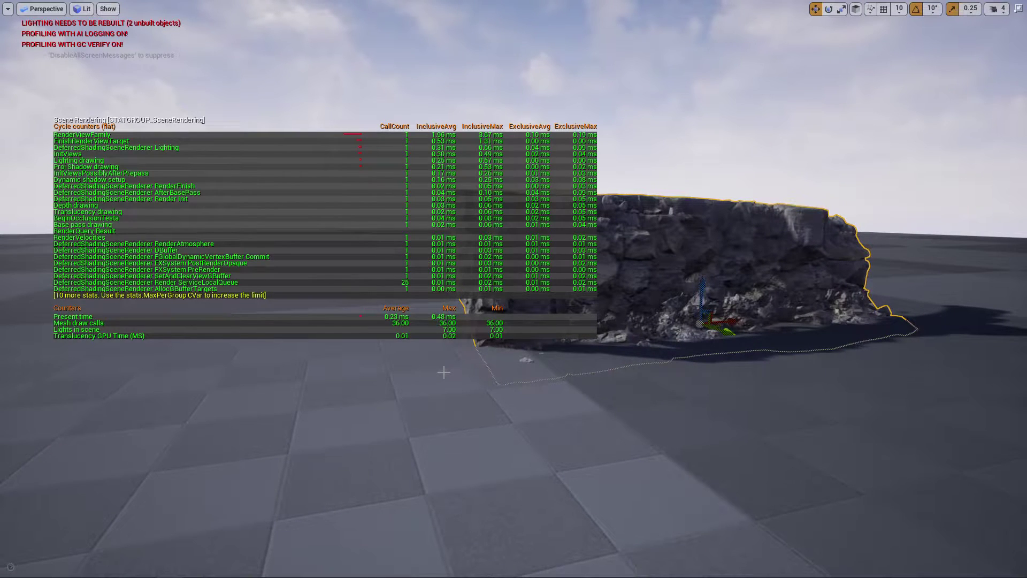
# - Deselect the cliff mesh and check its mesh draw calls from different distances in the editor and in play mode
pyautogui.scroll(-3, 444, 367)
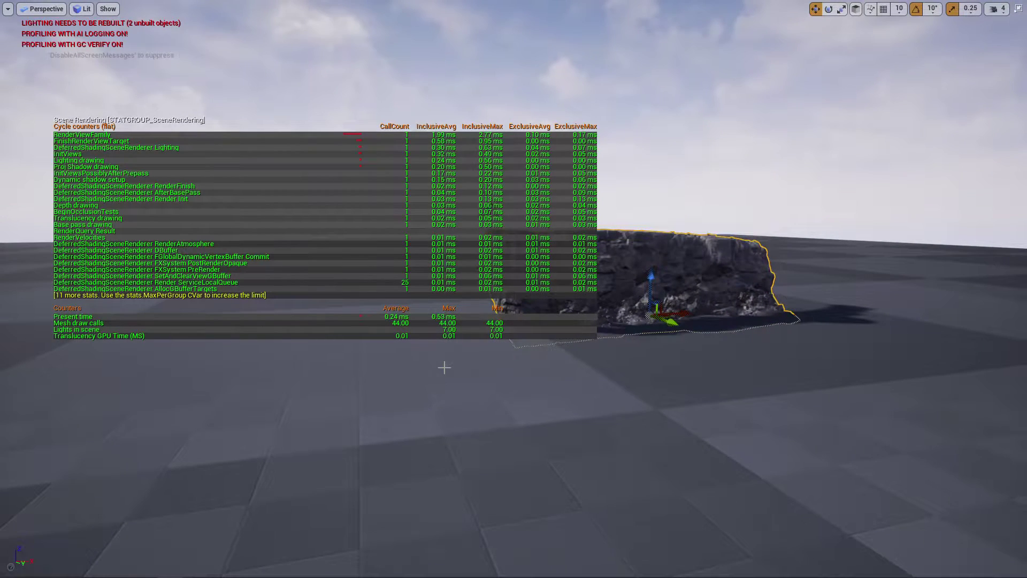
pyautogui.click(487, 408)
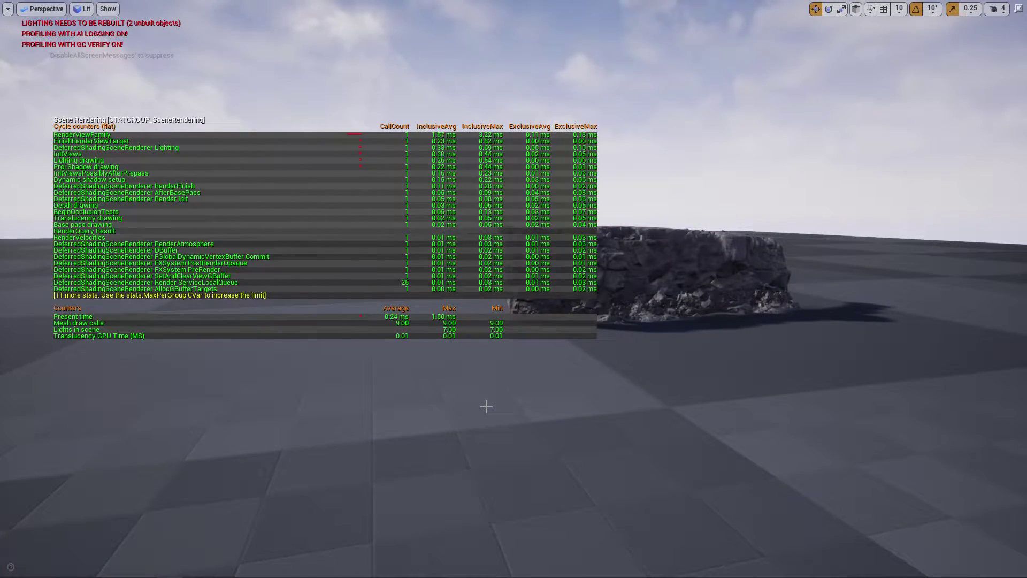
pyautogui.press('w')
pyautogui.moveTo(486, 407)
pyautogui.mouseDown(button='right')
pyautogui.moveTo(460, 406)
pyautogui.moveTo(496, 397)
pyautogui.mouseUp(button='right')
pyautogui.press('s')
pyautogui.press('s')
pyautogui.press('w')
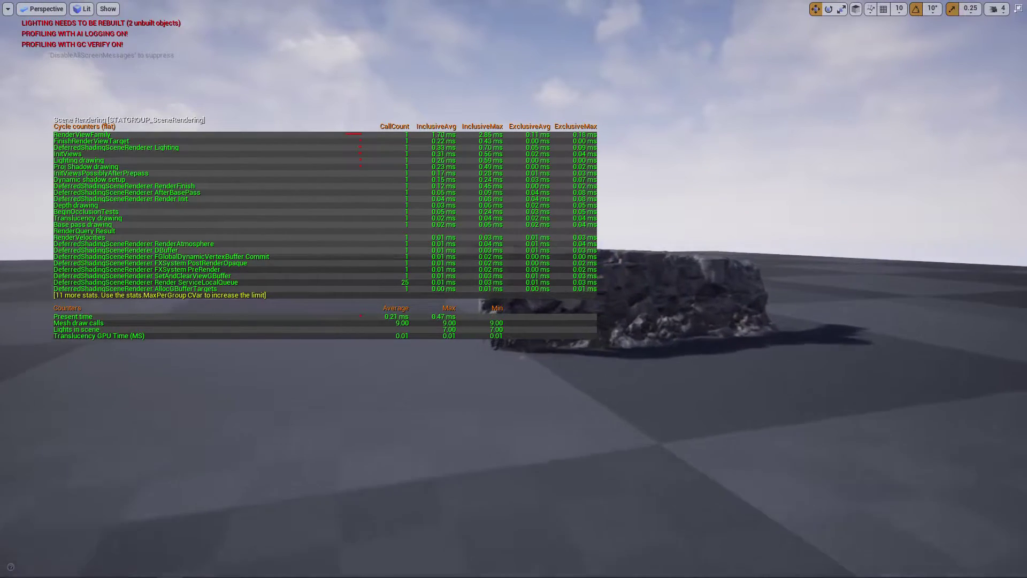
pyautogui.moveTo(503, 353)
pyautogui.mouseDown()
pyautogui.moveTo(506, 370)
pyautogui.moveTo(503, 356)
pyautogui.mouseUp()
pyautogui.hotkey('alt', 'p')
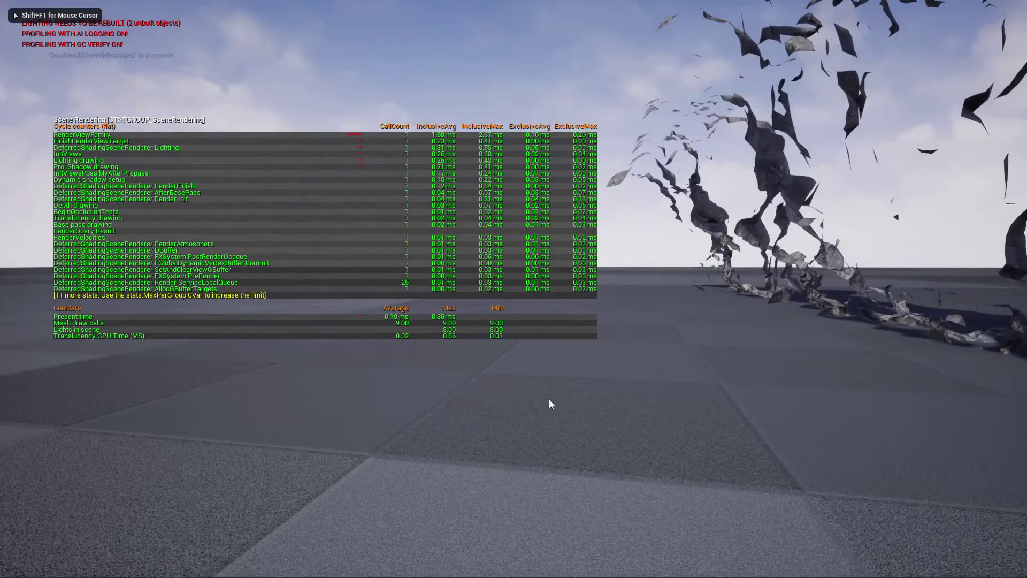
pyautogui.press('Escape')
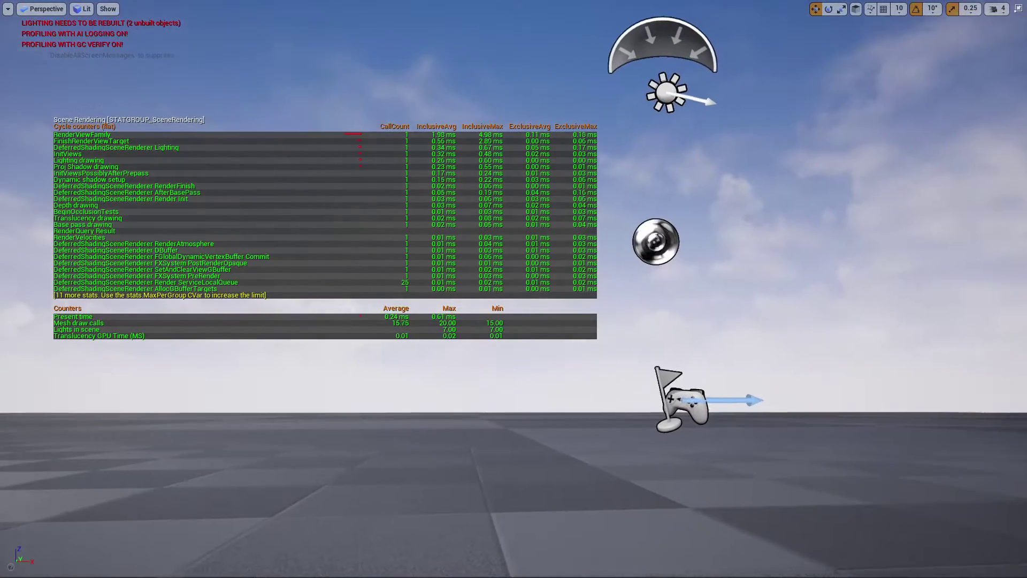
# - Delete the Player Start and the cloudy sky sphere from the level
pyautogui.click(692, 410)
pyautogui.press('Delete')
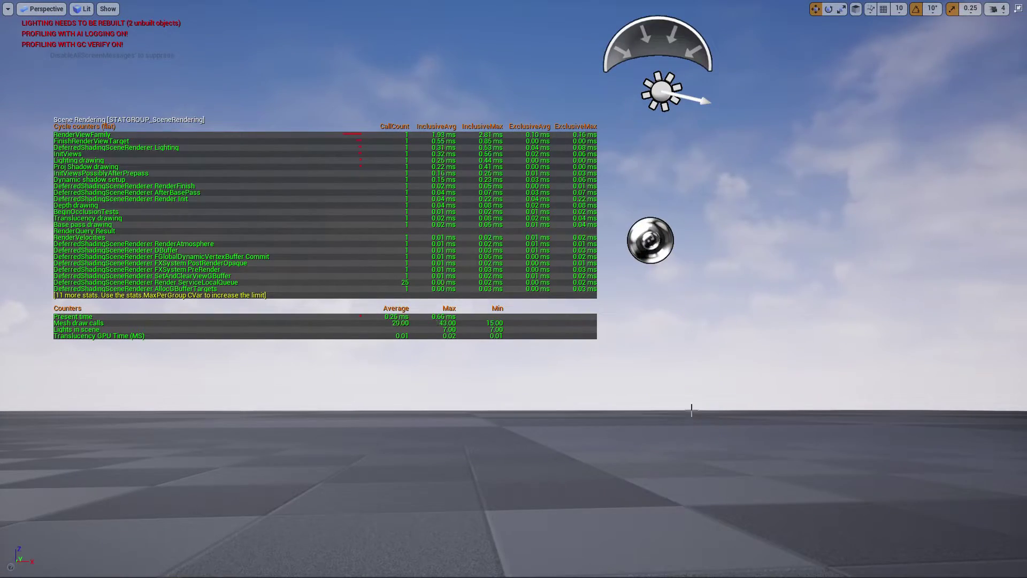
pyautogui.moveTo(690, 409); pyautogui.dragTo(985, 449, button='right')
pyautogui.moveTo(567, 321); pyautogui.dragTo(529, 297, button='right')
pyautogui.click(729, 459)
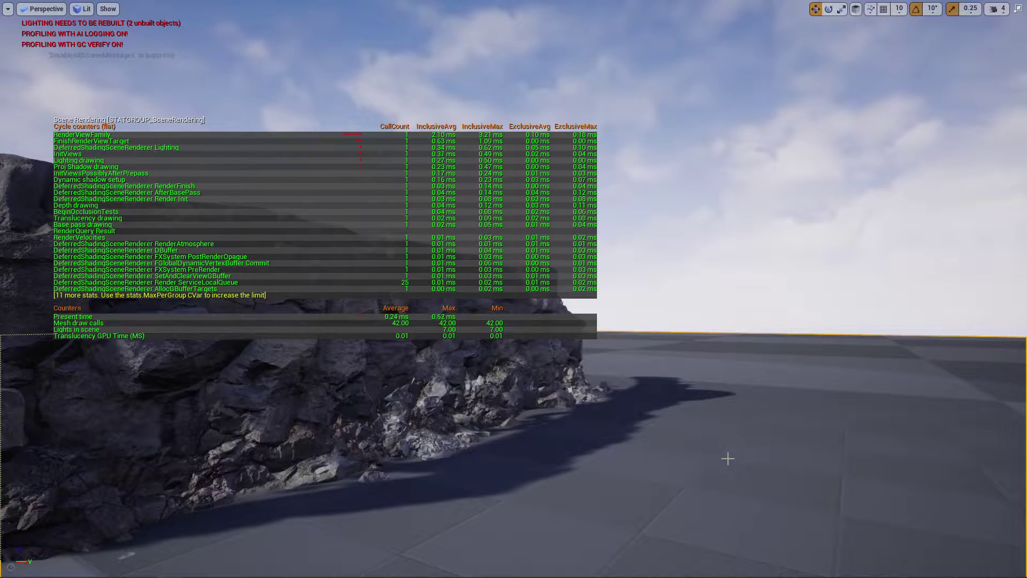
pyautogui.click(738, 164)
pyautogui.press('Delete')
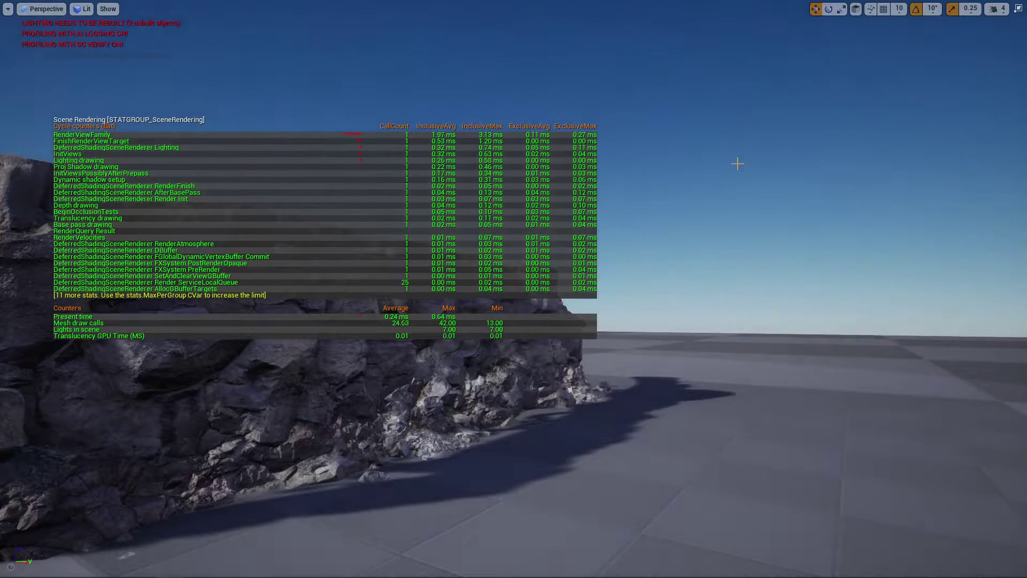
# - Leave immersive mode and turn off the Floor actor's Visible rendering option
pyautogui.click(757, 457)
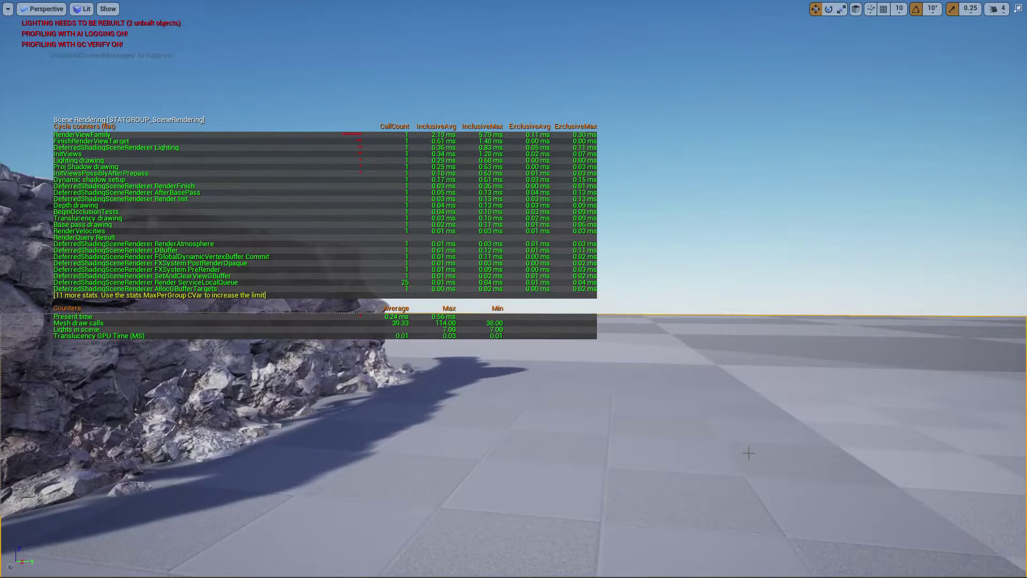
pyautogui.press('F11')
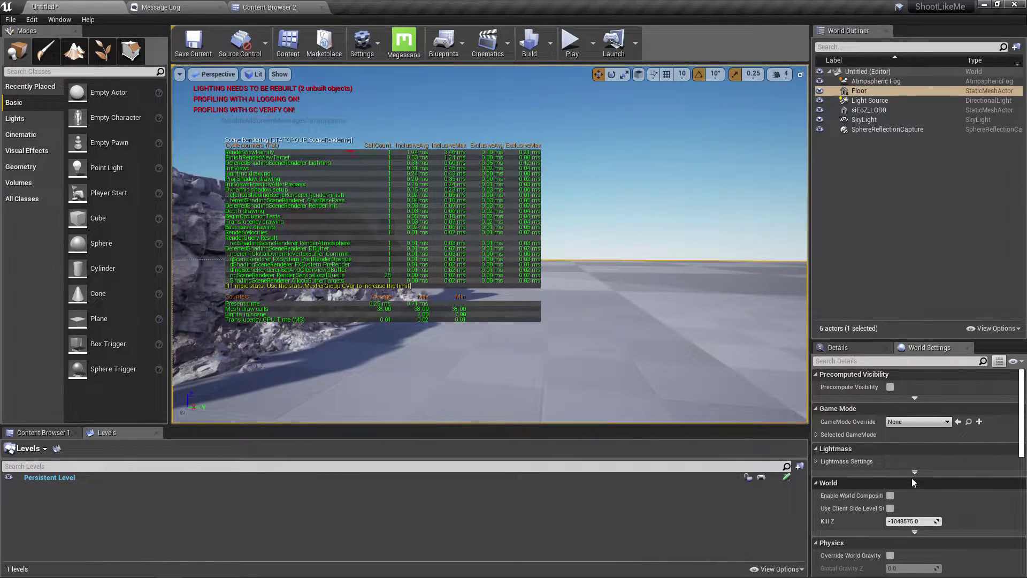
pyautogui.scroll(-3, 915, 452)
pyautogui.scroll(-6, 914, 452)
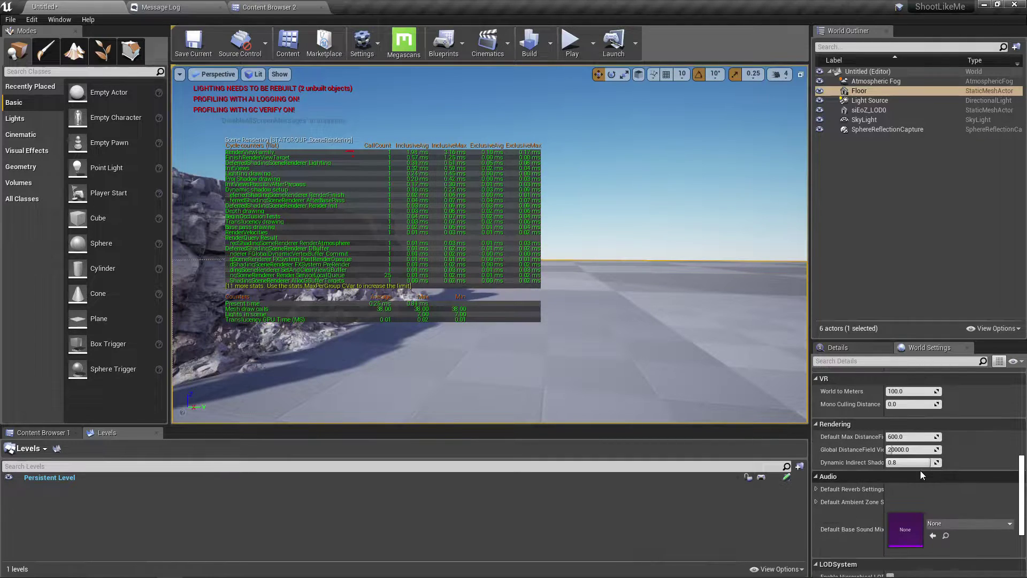
pyautogui.scroll(10, 904, 469)
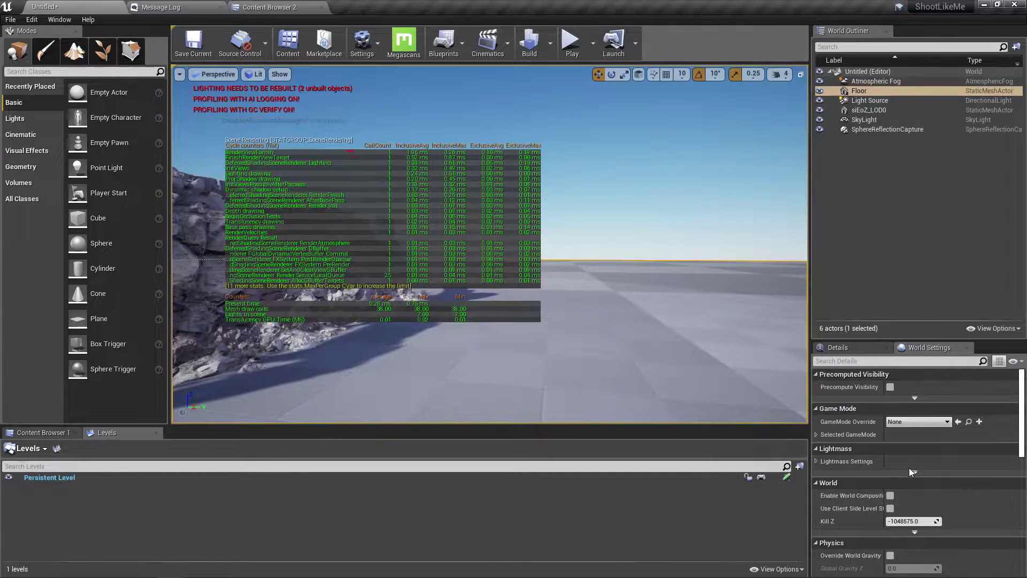
pyautogui.click(856, 347)
pyautogui.scroll(-9, 922, 492)
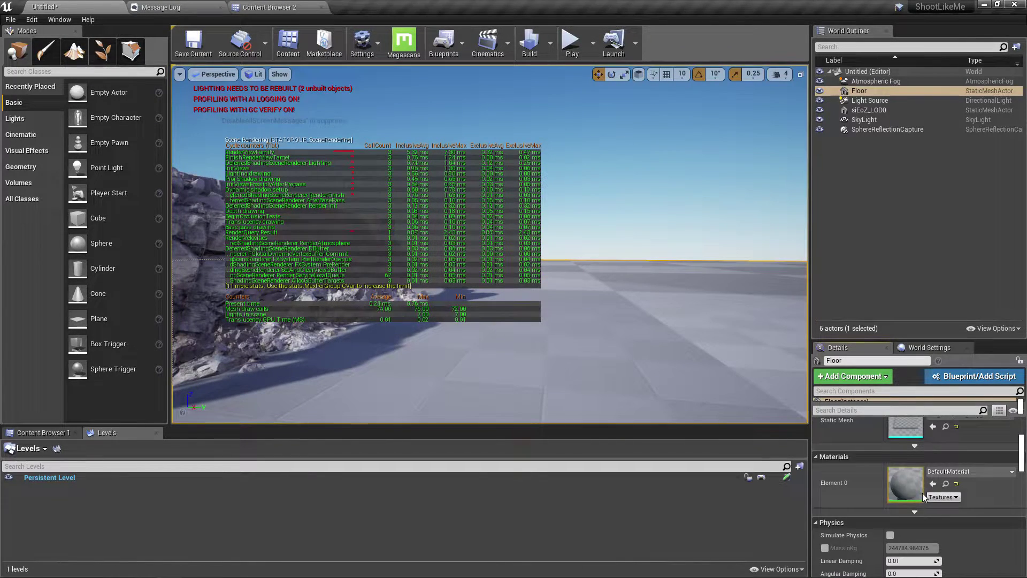
pyautogui.scroll(-4, 923, 494)
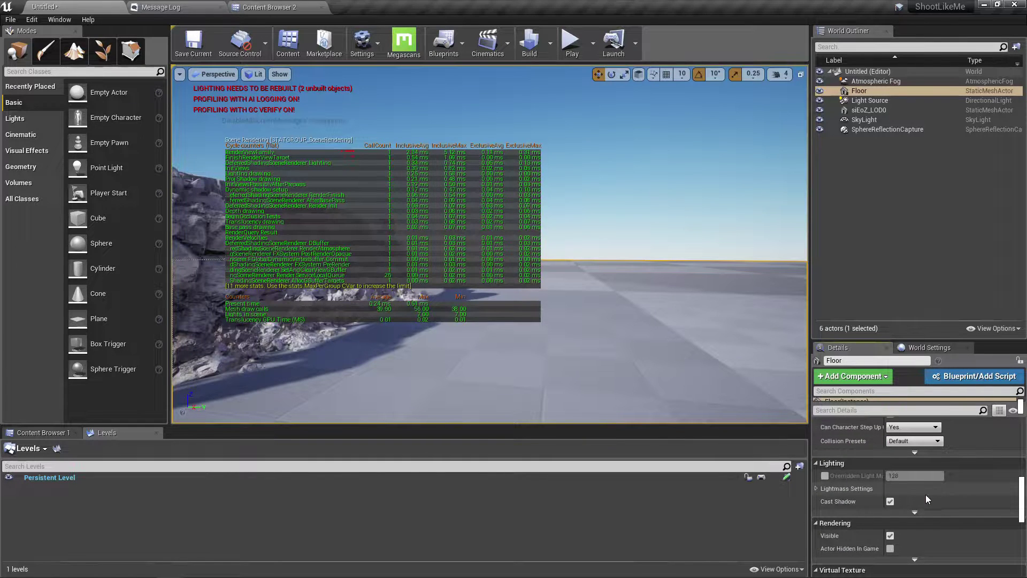
pyautogui.click(890, 518)
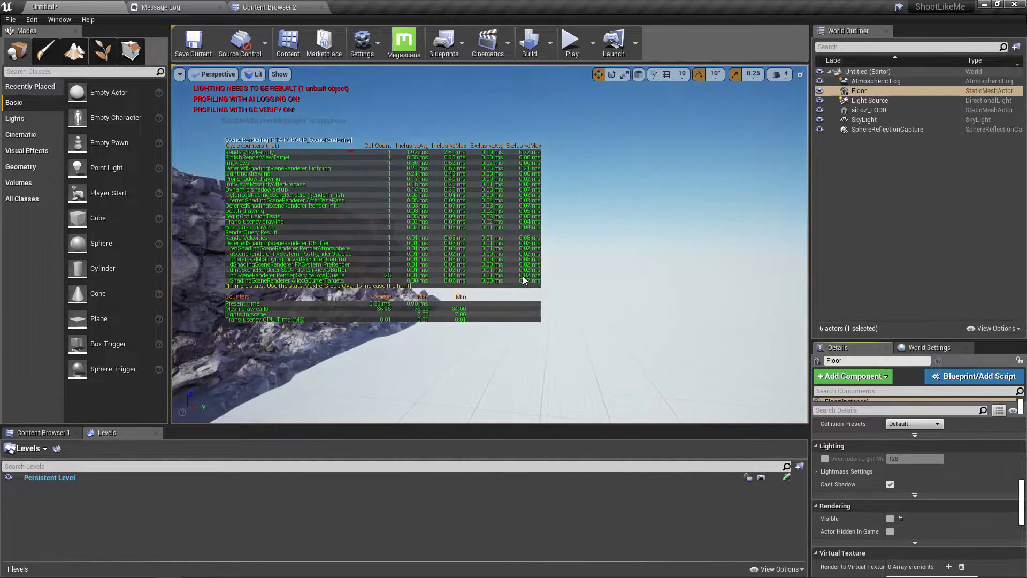
# - Play the level in immersive mode and examine the mesh draw calls with the single cliff in and out of view
pyautogui.moveTo(643, 363); pyautogui.dragTo(558, 371, button='right')
pyautogui.press('F11')
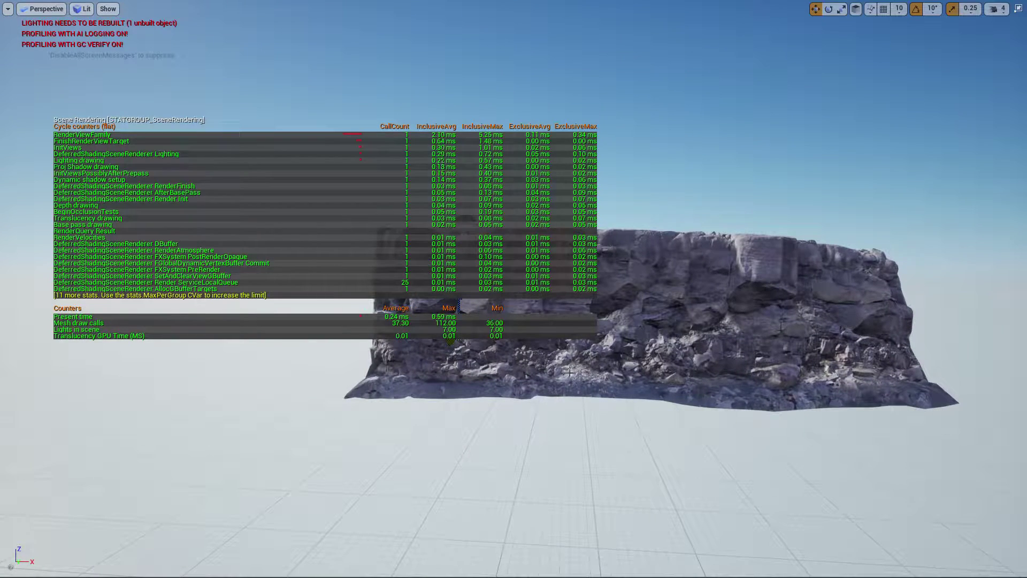
pyautogui.hotkey('alt', 'p')
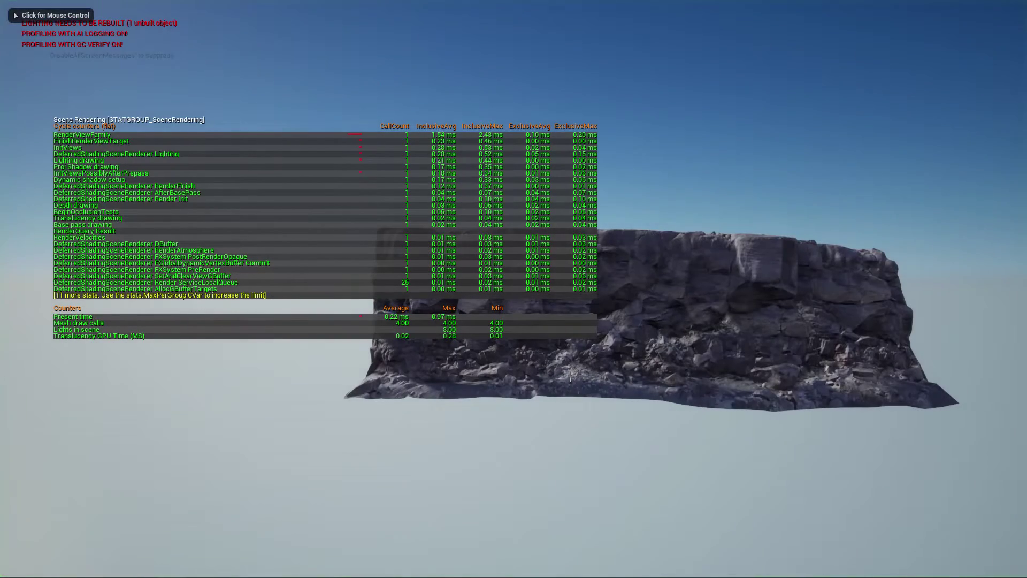
pyautogui.click(576, 393)
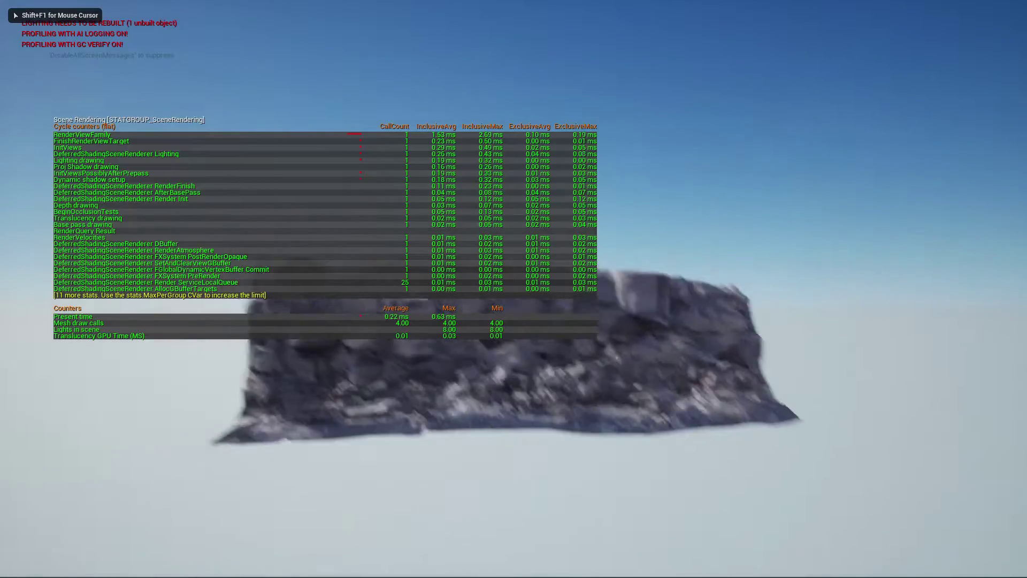
pyautogui.press('w')
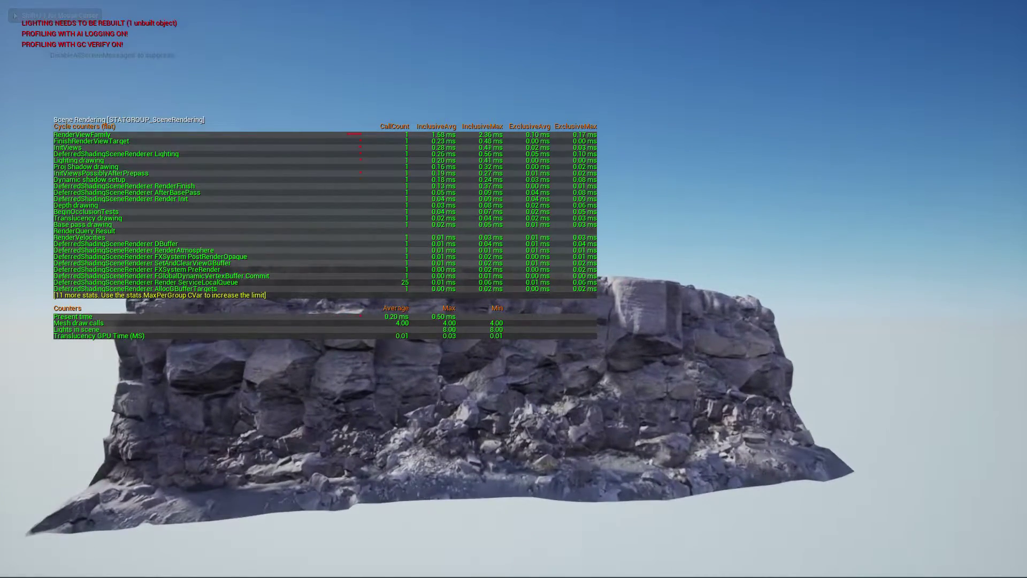
pyautogui.press('s')
pyautogui.press('w')
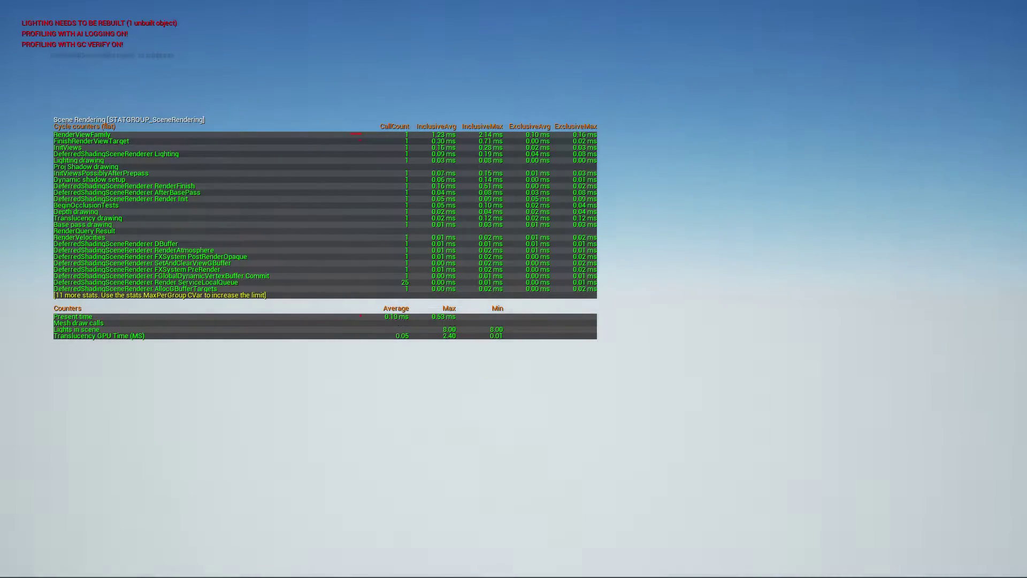
pyautogui.moveTo(513, 288)
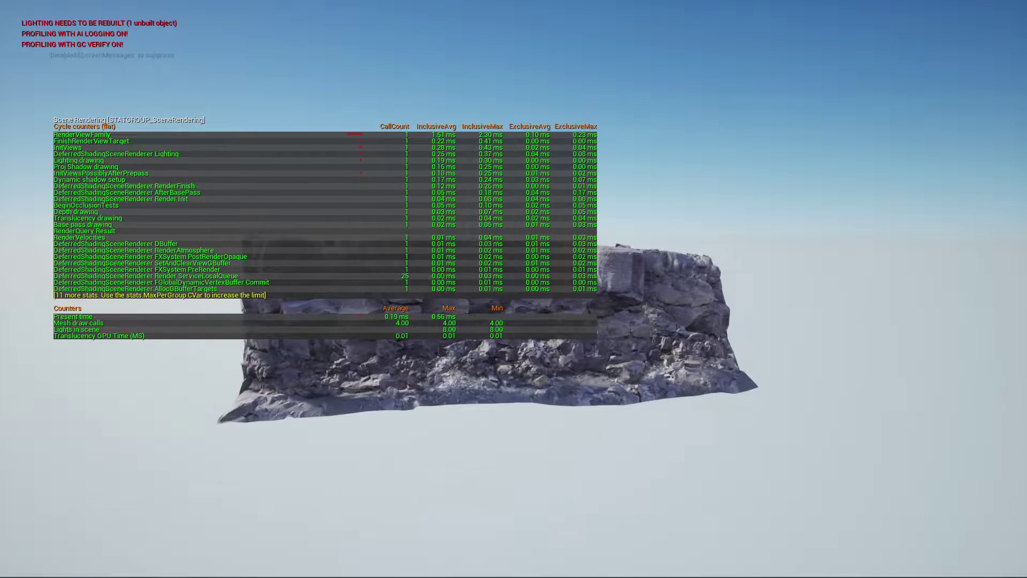
pyautogui.press('Escape')
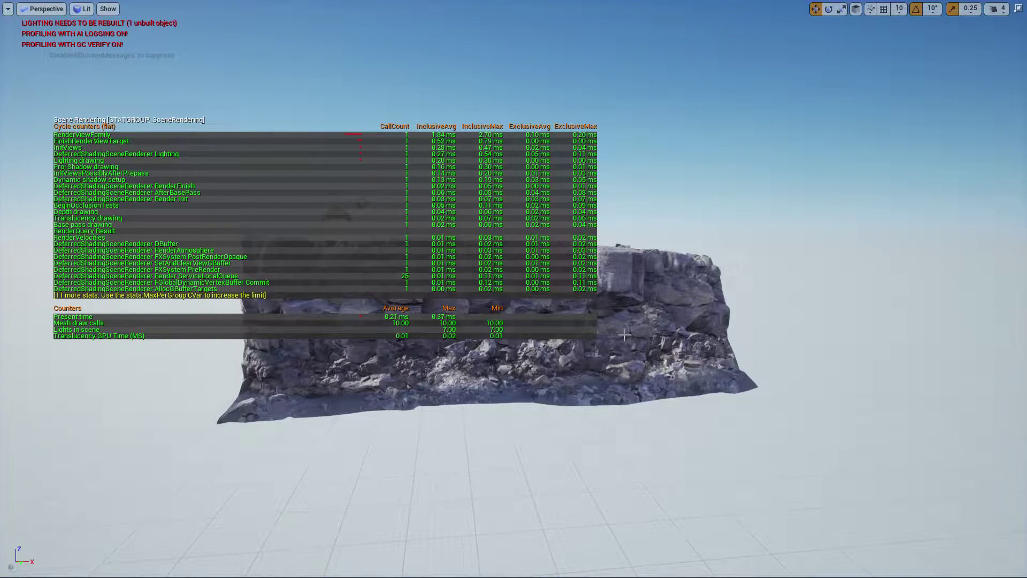
# - Duplicate the cliff mesh three times sideways to form a continuous wall of four slightly overlapping cliffs
pyautogui.moveTo(621, 389); pyautogui.dragTo(610, 343, button='right')
pyautogui.click(582, 392)
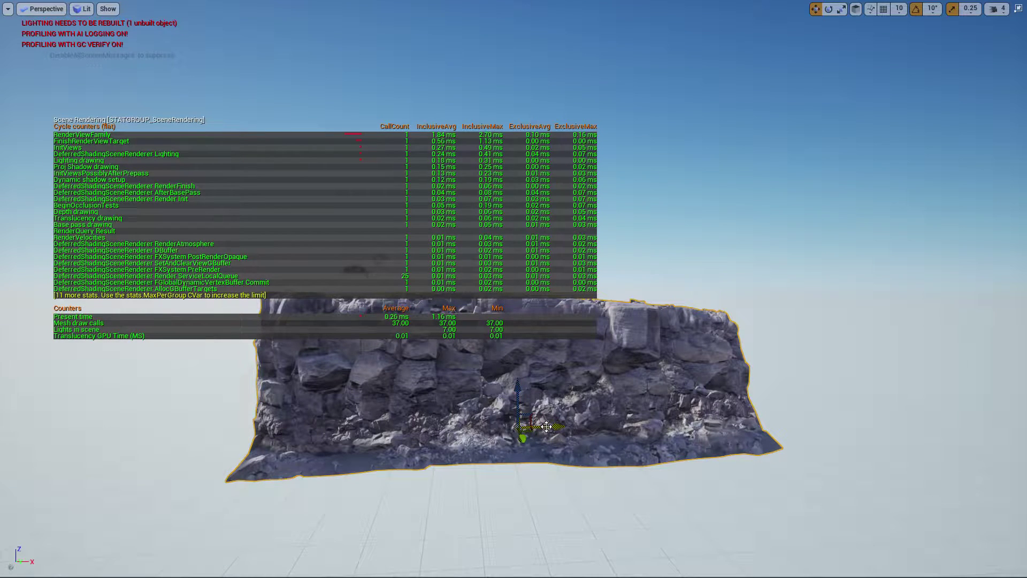
pyautogui.keyDown('alt'); pyautogui.moveTo(546, 426); pyautogui.dragTo(965, 422); pyautogui.keyUp('alt')
pyautogui.press('f')
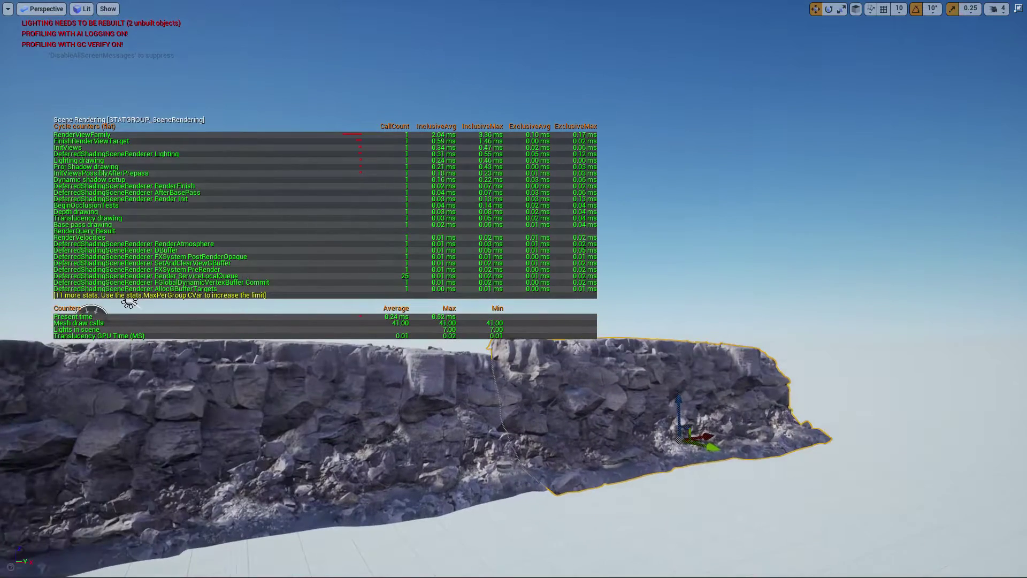
pyautogui.keyDown('alt'); pyautogui.moveTo(667, 435); pyautogui.dragTo(831, 425); pyautogui.keyUp('alt')
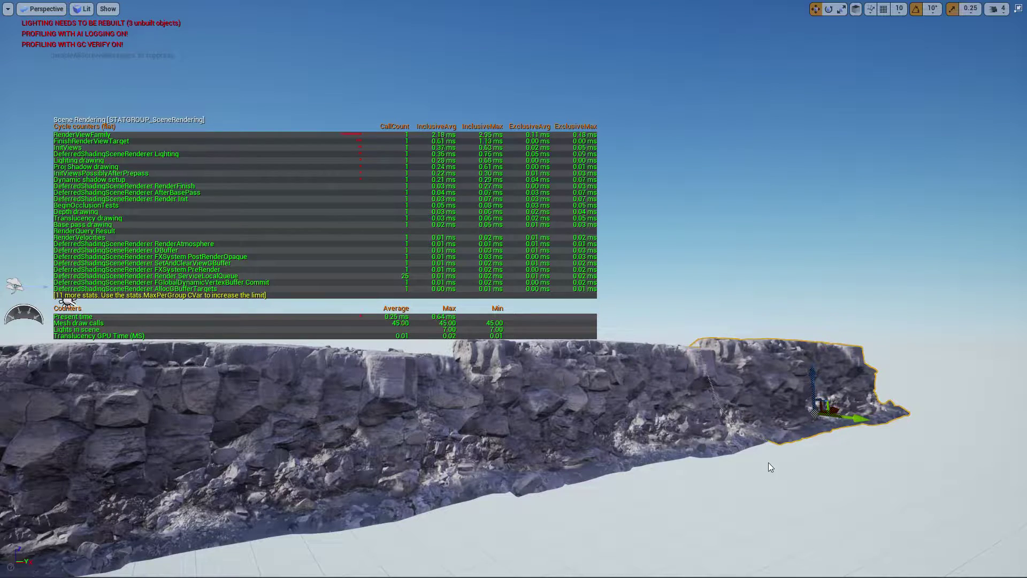
pyautogui.moveTo(693, 464); pyautogui.dragTo(669, 463, button='right')
pyautogui.press('s')
pyautogui.moveTo(694, 519); pyautogui.dragTo(696, 538)
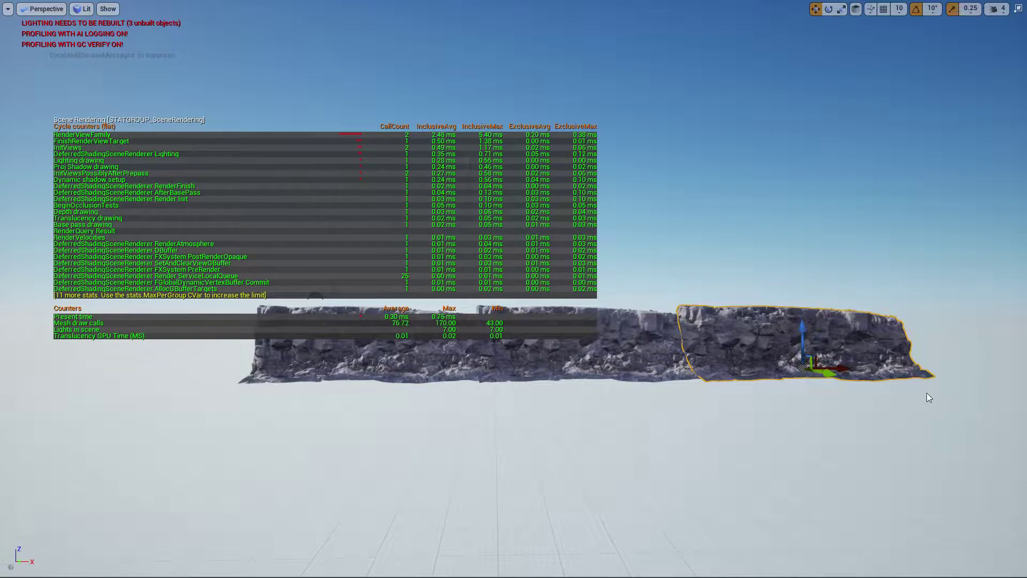
pyautogui.moveTo(829, 372)
pyautogui.keyDown('alt'); pyautogui.mouseDown()
pyautogui.moveTo(1026, 342)
pyautogui.moveTo(1025, 330)
pyautogui.mouseUp(); pyautogui.keyUp('alt')
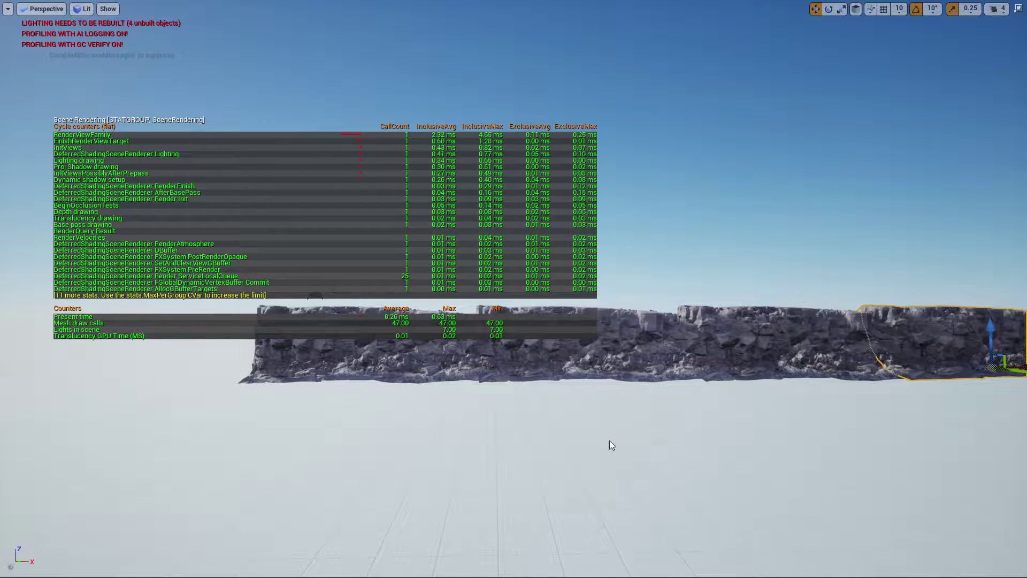
# - Frame the whole wall of four cliffs and play the level to examine its mesh draw calls
pyautogui.moveTo(610, 441); pyautogui.dragTo(632, 446, button='right')
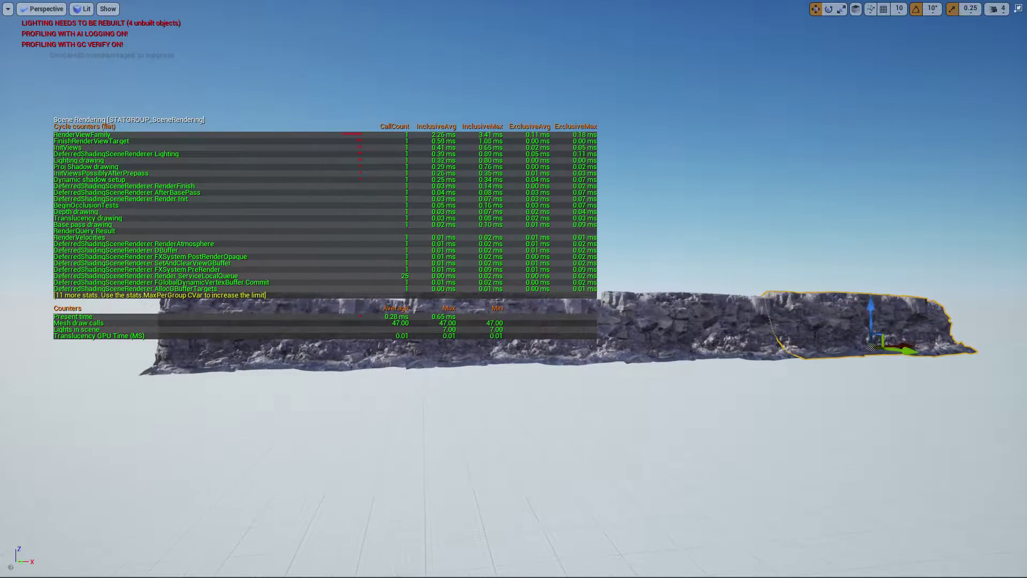
pyautogui.hotkey('alt', 'p')
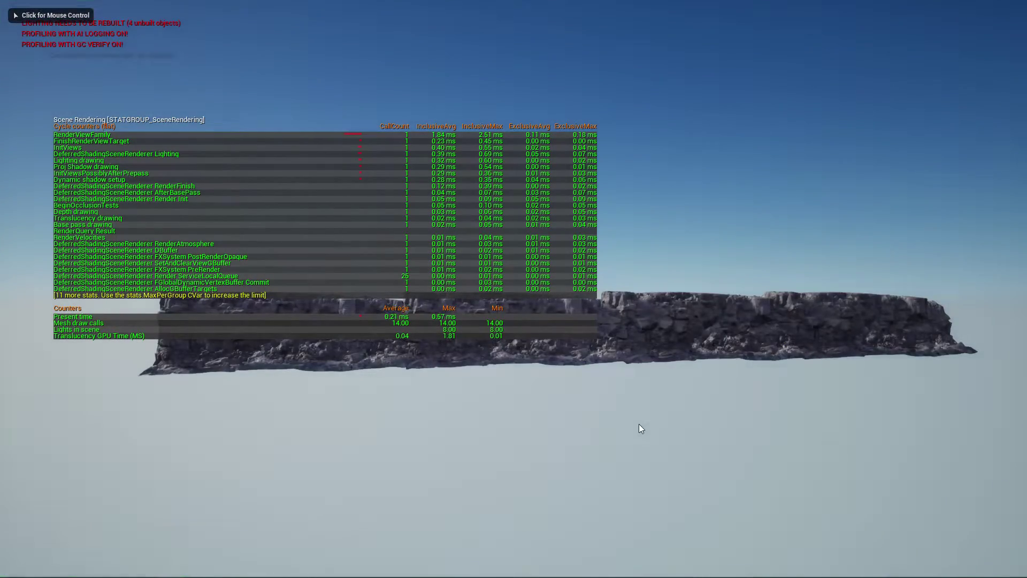
pyautogui.press('w')
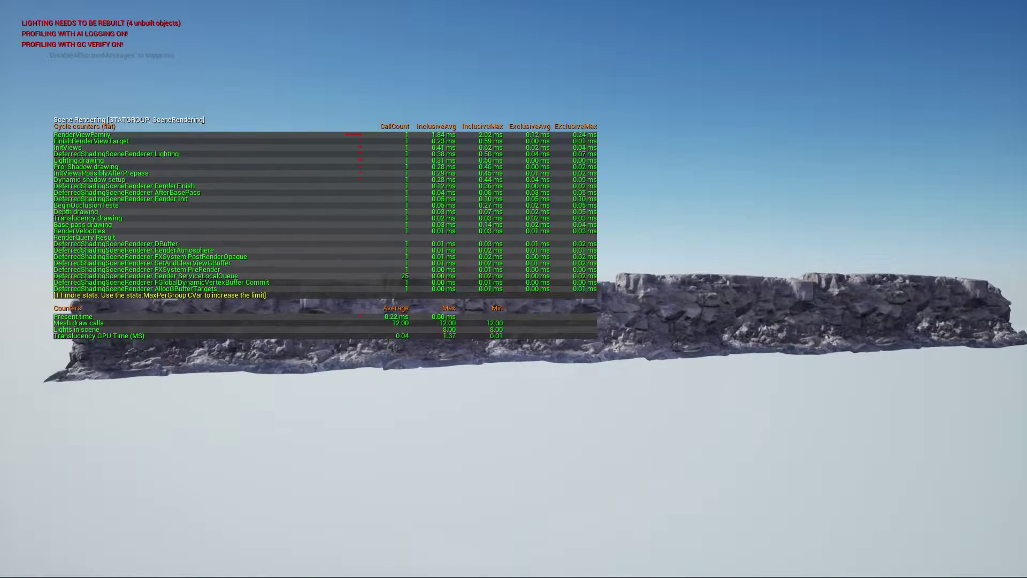
pyautogui.press('Escape')
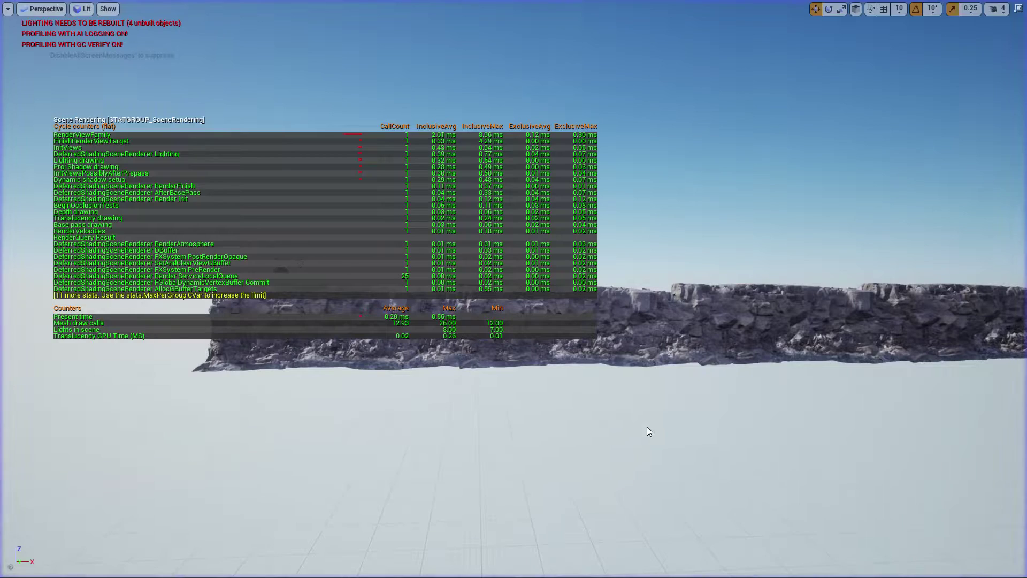
# - Select all four cliff meshes of the wall together
pyautogui.moveTo(647, 427); pyautogui.dragTo(668, 416, button='right')
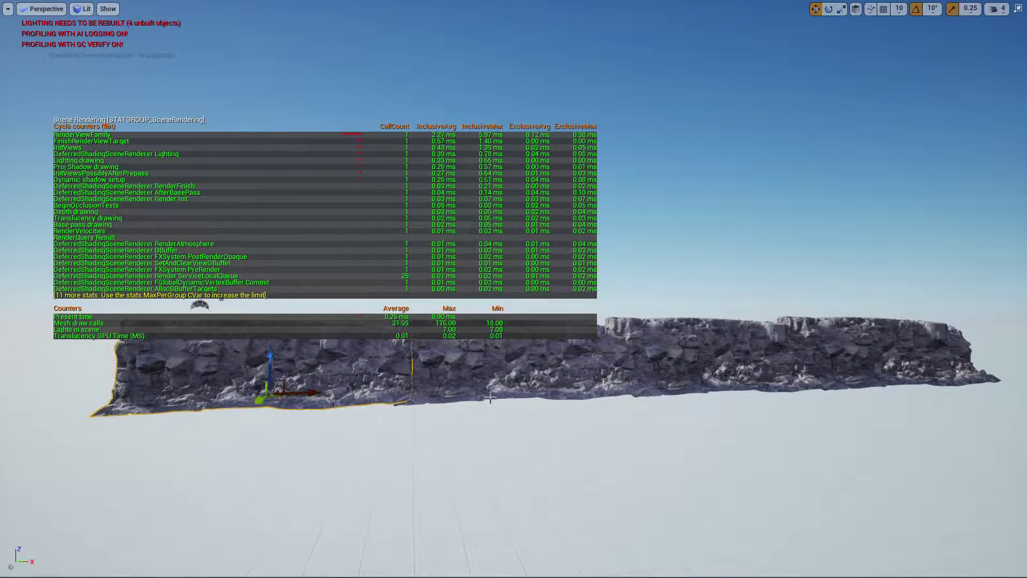
pyautogui.keyDown('ctrl'); pyautogui.click(524, 378); pyautogui.keyUp('ctrl')
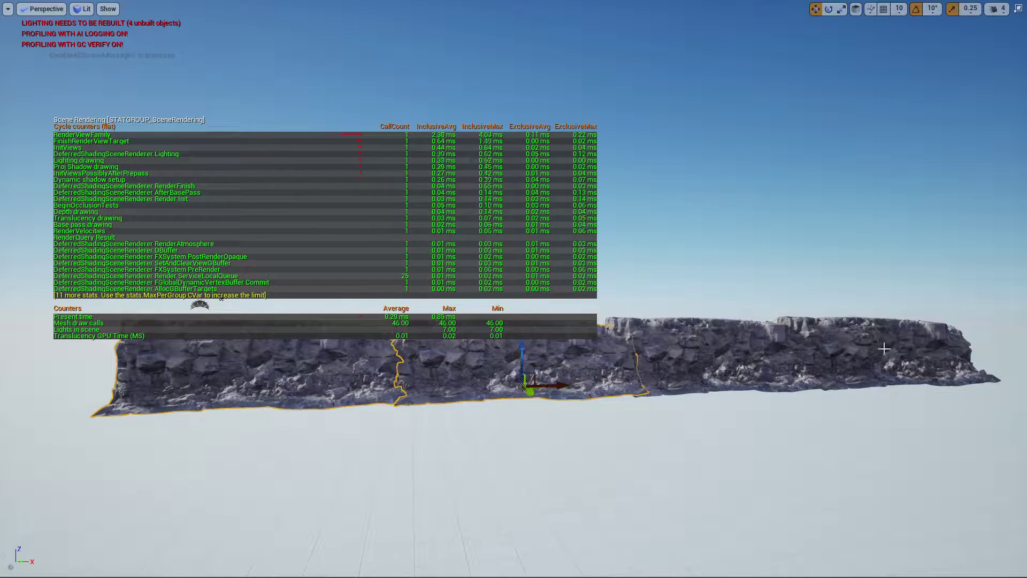
pyautogui.keyDown('ctrl'); pyautogui.click(717, 344); pyautogui.keyUp('ctrl')
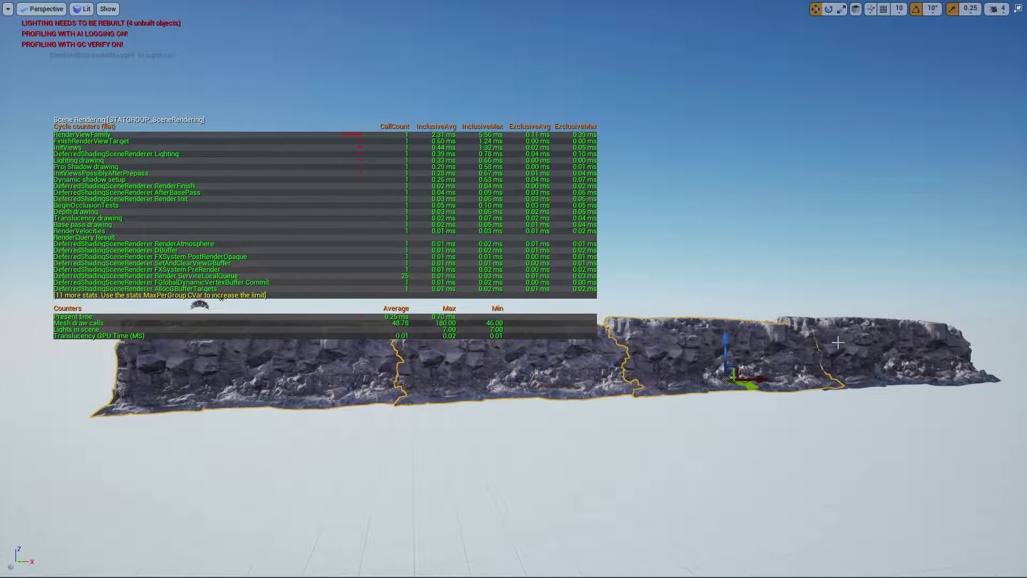
pyautogui.keyDown('ctrl'); pyautogui.click(899, 350); pyautogui.keyUp('ctrl')
pyautogui.moveTo(514, 289); pyautogui.dragTo(565, 211, button='right')
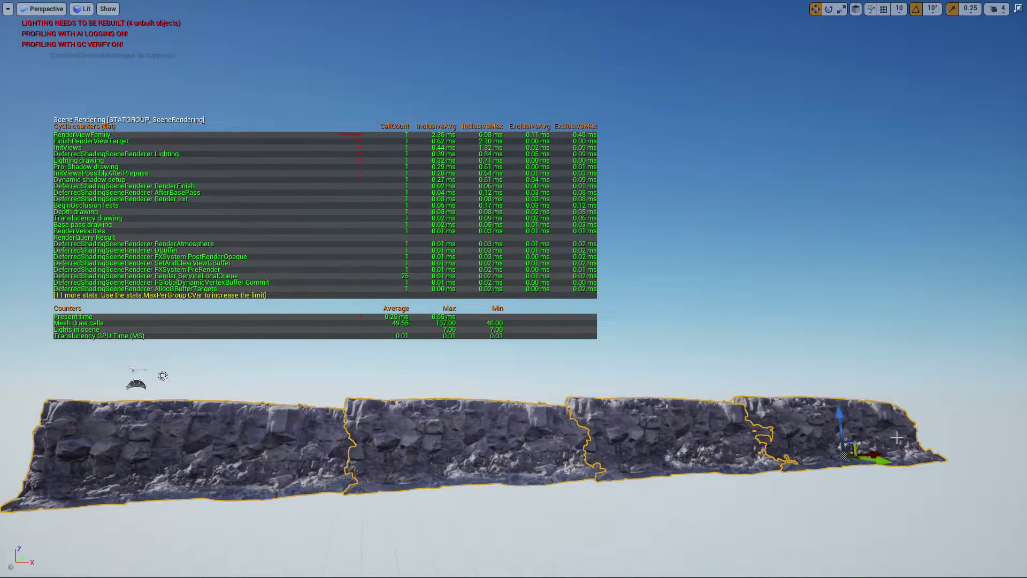
# - Duplicate the four selected cliffs sideways and align the copies with the wall's end to extend it
pyautogui.moveTo(896, 438); pyautogui.dragTo(918, 455, button='right')
pyautogui.moveTo(775, 389)
pyautogui.keyDown('alt'); pyautogui.mouseDown()
pyautogui.moveTo(1016, 385)
pyautogui.moveTo(1025, 43)
pyautogui.moveTo(1000, 477)
pyautogui.mouseUp(); pyautogui.keyUp('alt')
pyautogui.moveTo(760, 283); pyautogui.dragTo(789, 405, button='right')
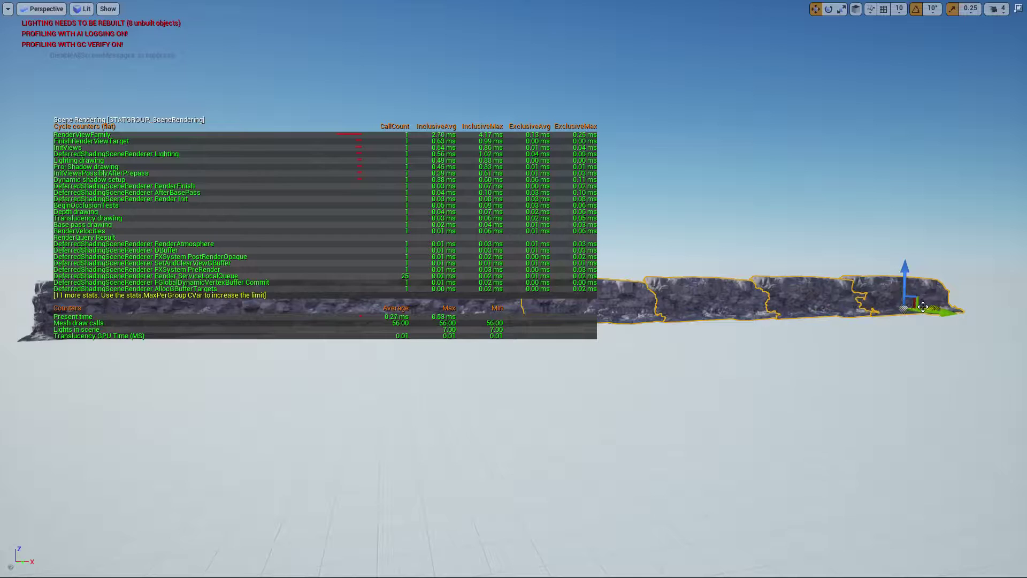
pyautogui.moveTo(922, 306); pyautogui.dragTo(1008, 284)
# - Duplicate the four newest cliffs behind the wall and raise the copies above it as a separate row
pyautogui.moveTo(750, 361); pyautogui.dragTo(794, 380, button='right')
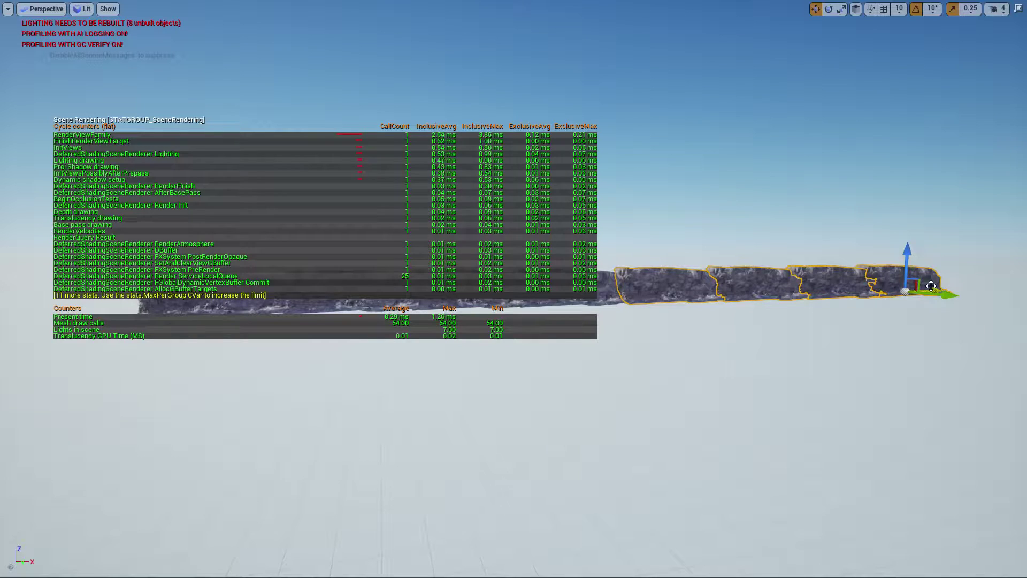
pyautogui.keyDown('alt'); pyautogui.moveTo(931, 286); pyautogui.dragTo(840, 271); pyautogui.keyUp('alt')
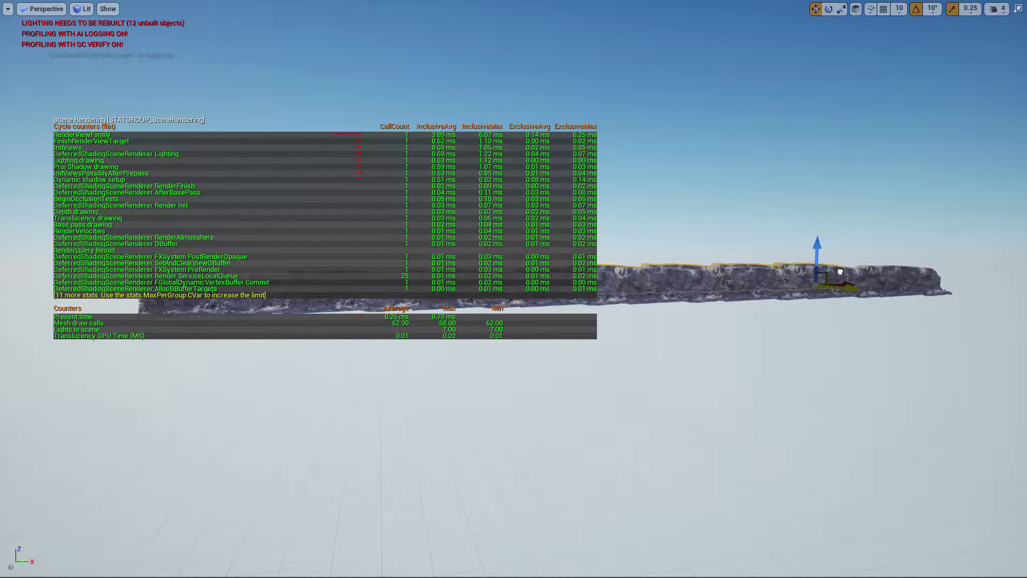
pyautogui.moveTo(816, 236); pyautogui.dragTo(823, 213)
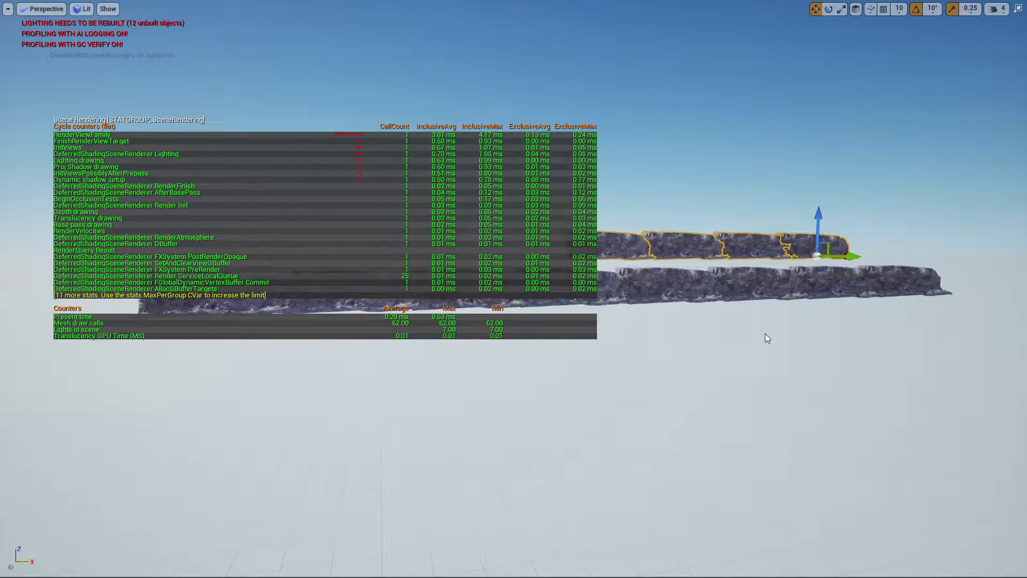
# - Play the level and examine the mesh draw calls with both cliff rows in view
pyautogui.moveTo(765, 333); pyautogui.dragTo(760, 328, button='right')
pyautogui.hotkey('alt', 'p')
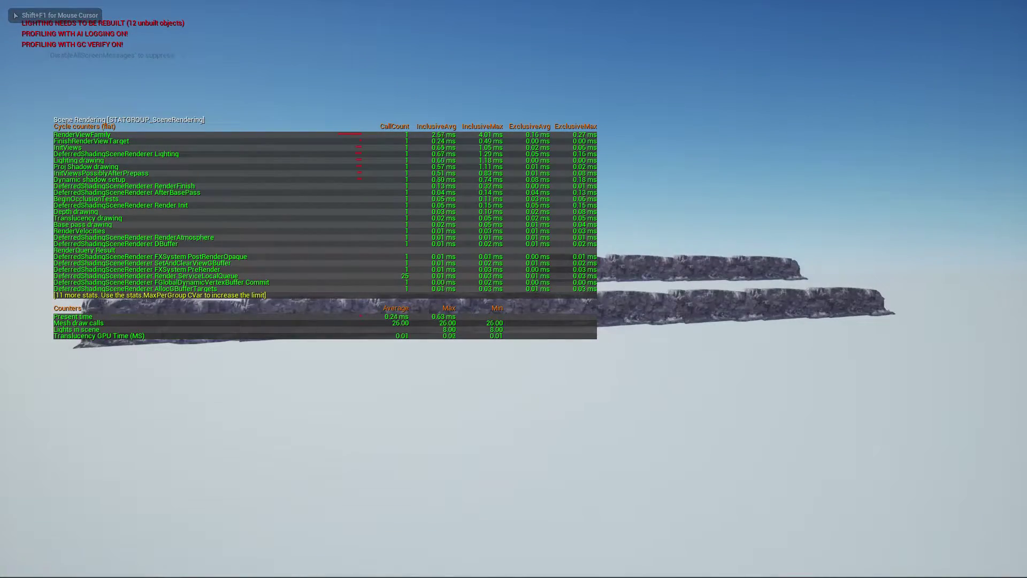
pyautogui.press('w')
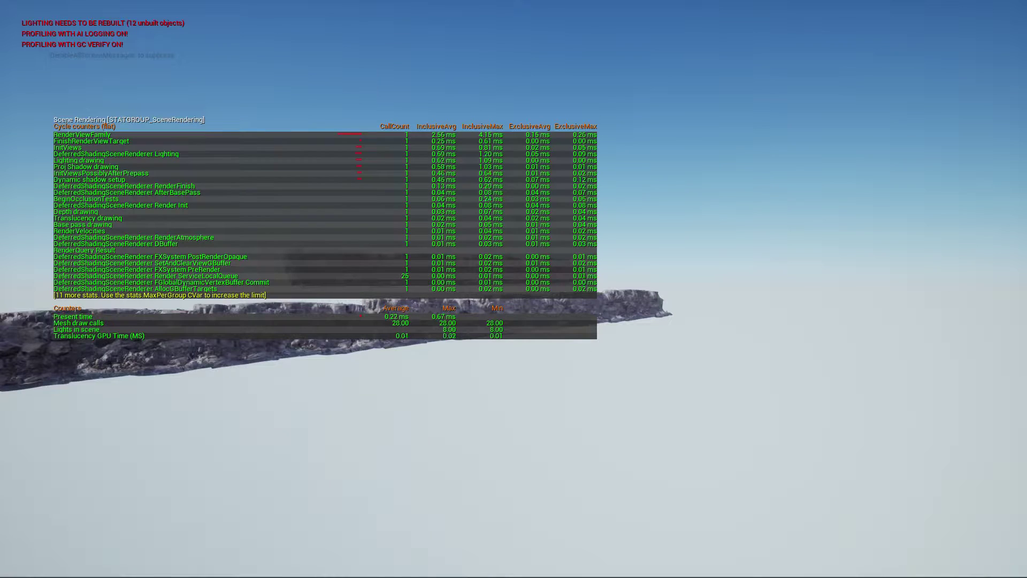
# - Show the frame rate counter with the console command stat fps and stop playing
pyautogui.press('`')
pyautogui.write('stat fps')
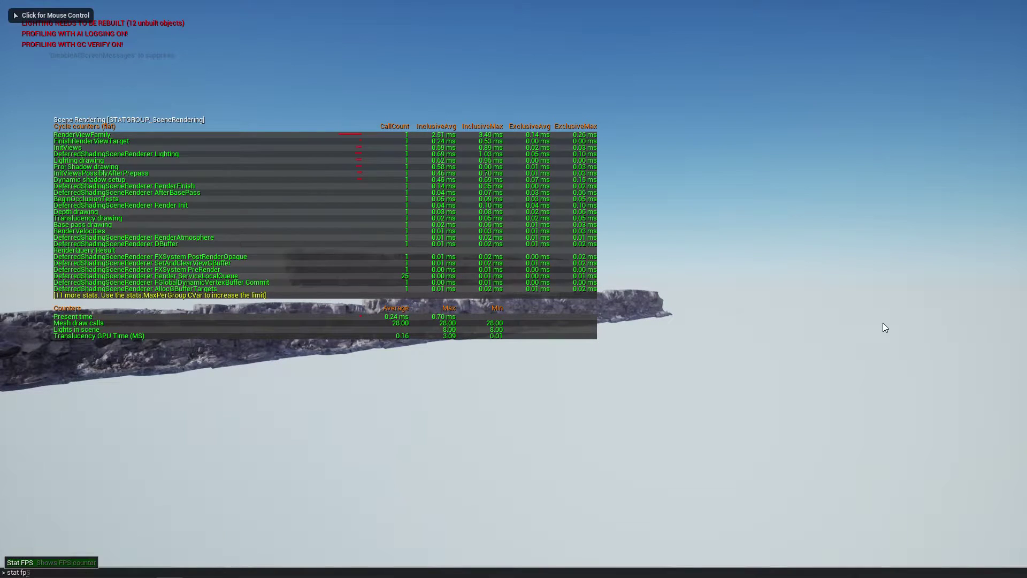
pyautogui.press('Return')
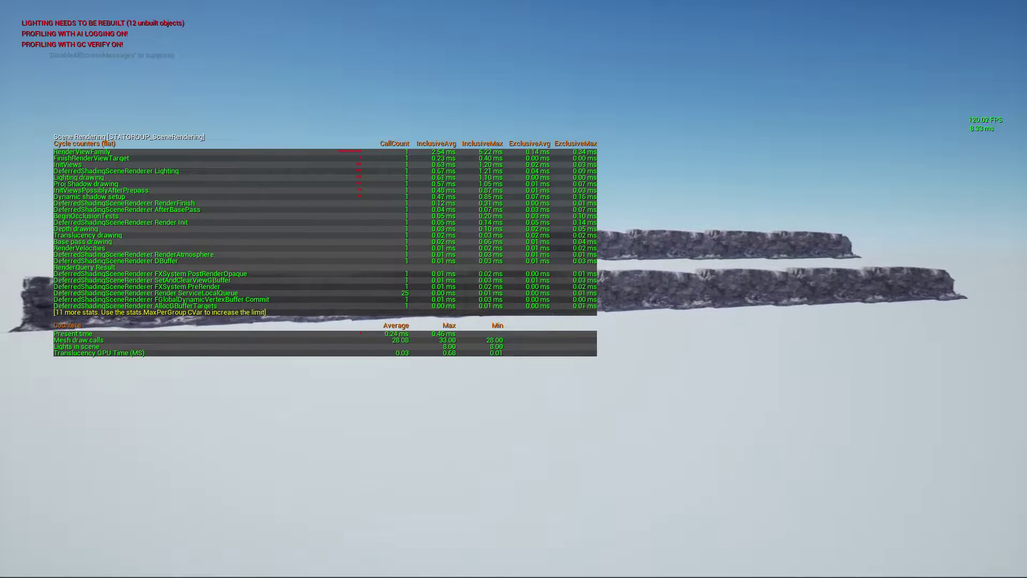
pyautogui.press('Escape')
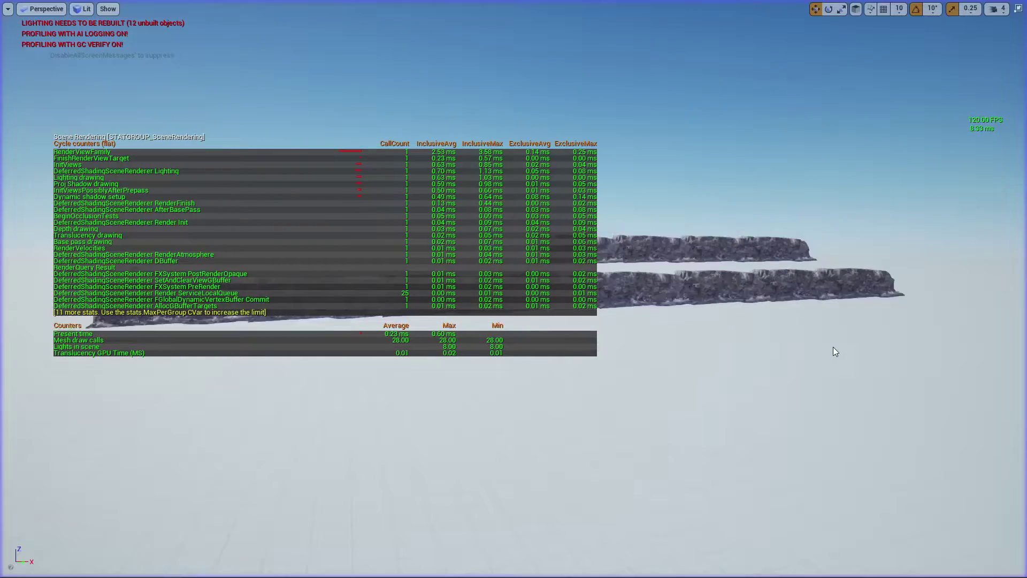
# - Select all eight cliff meshes of the lower wall together
pyautogui.scroll(3, 835, 351)
pyautogui.moveTo(923, 327); pyautogui.dragTo(960, 317, button='right')
pyautogui.keyDown('ctrl'); pyautogui.click(799, 293); pyautogui.keyUp('ctrl')
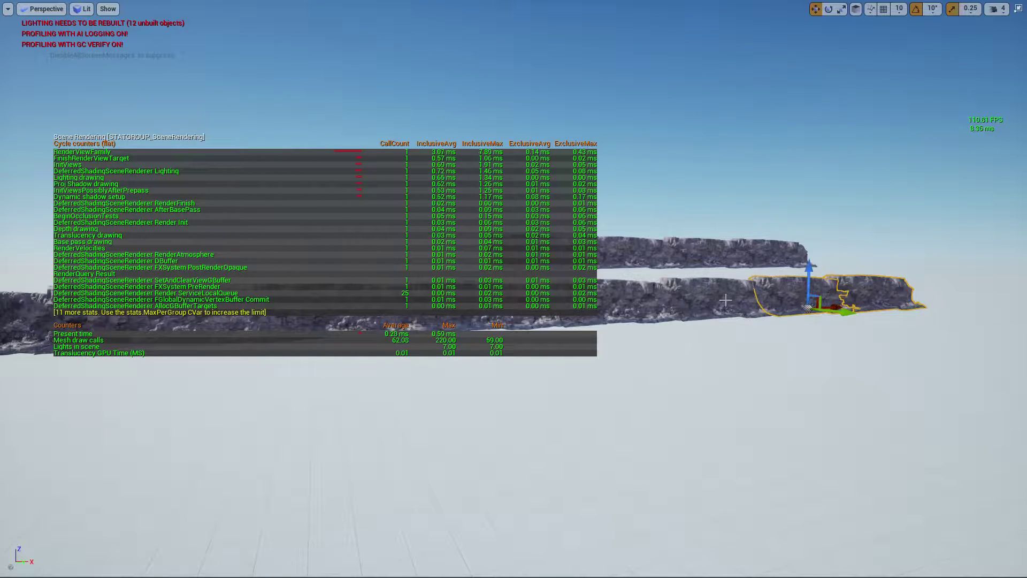
pyautogui.keyDown('ctrl'); pyautogui.click(702, 301); pyautogui.keyUp('ctrl')
pyautogui.keyDown('ctrl'); pyautogui.click(624, 300); pyautogui.keyUp('ctrl')
pyautogui.moveTo(624, 301); pyautogui.dragTo(577, 295, button='right')
pyautogui.moveTo(797, 369); pyautogui.dragTo(760, 363, button='right')
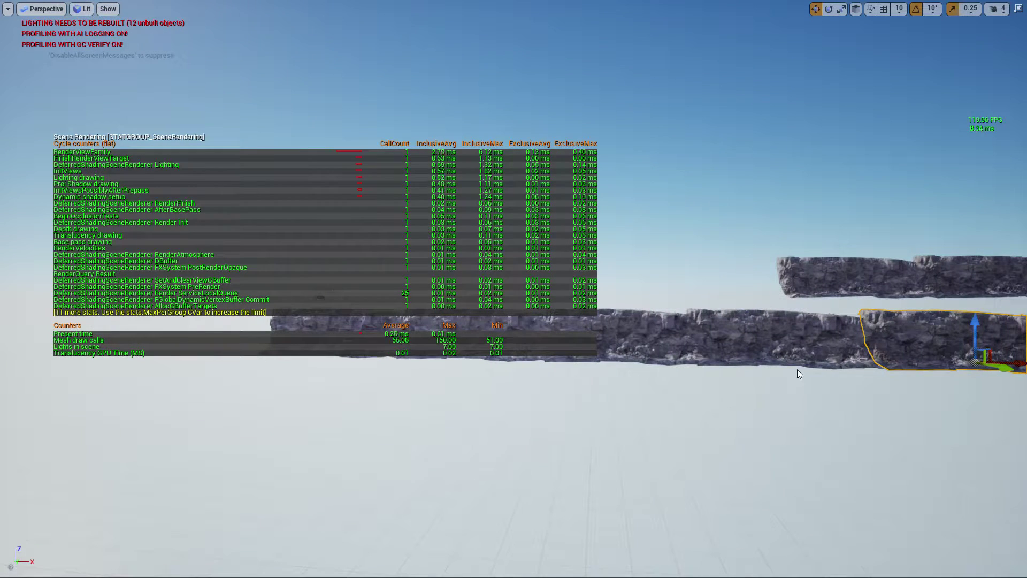
pyautogui.keyDown('ctrl'); pyautogui.click(786, 338); pyautogui.keyUp('ctrl')
pyautogui.keyDown('ctrl'); pyautogui.click(654, 324); pyautogui.keyUp('ctrl')
pyautogui.moveTo(644, 345); pyautogui.dragTo(575, 340, button='right')
pyautogui.keyDown('ctrl'); pyautogui.click(714, 337); pyautogui.keyUp('ctrl')
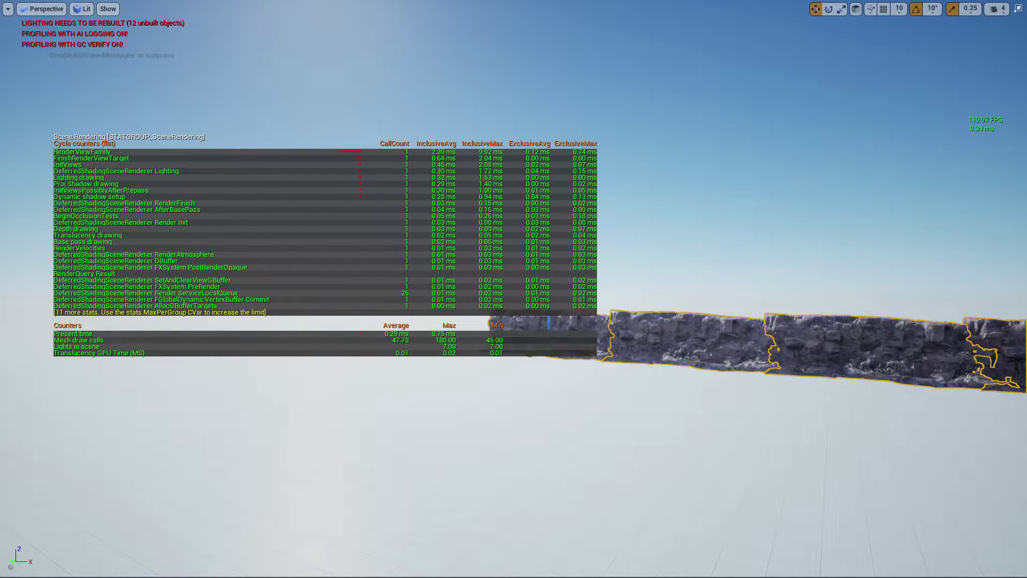
pyautogui.moveTo(702, 420)
pyautogui.mouseDown(button='right')
pyautogui.moveTo(771, 420)
pyautogui.moveTo(701, 420)
pyautogui.mouseUp(button='right')
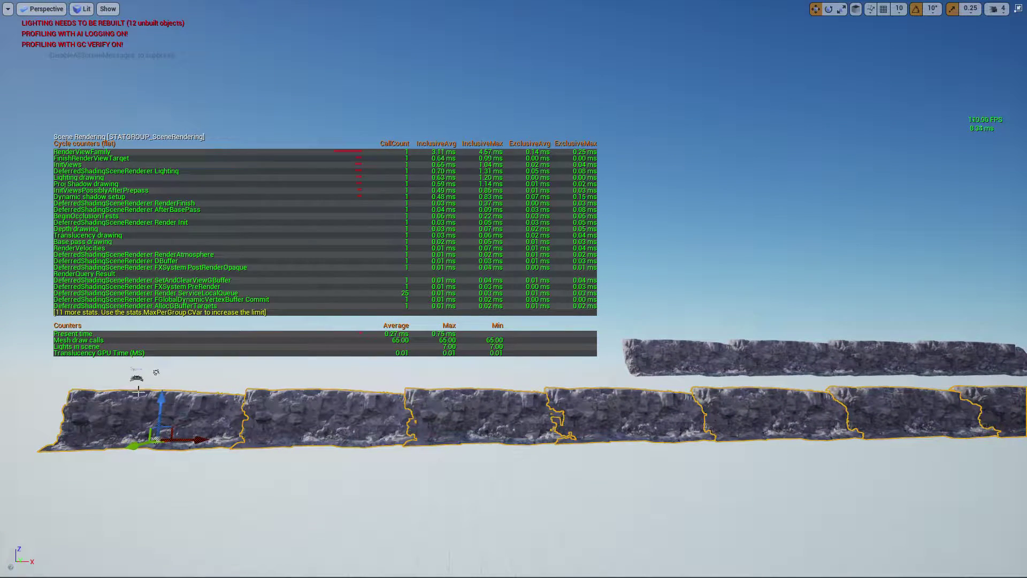
# - Duplicate the eight-cliff row upward three times, stacking the copies into a wall four rows high
pyautogui.keyDown('alt'); pyautogui.moveTo(160, 399); pyautogui.dragTo(161, 343); pyautogui.keyUp('alt')
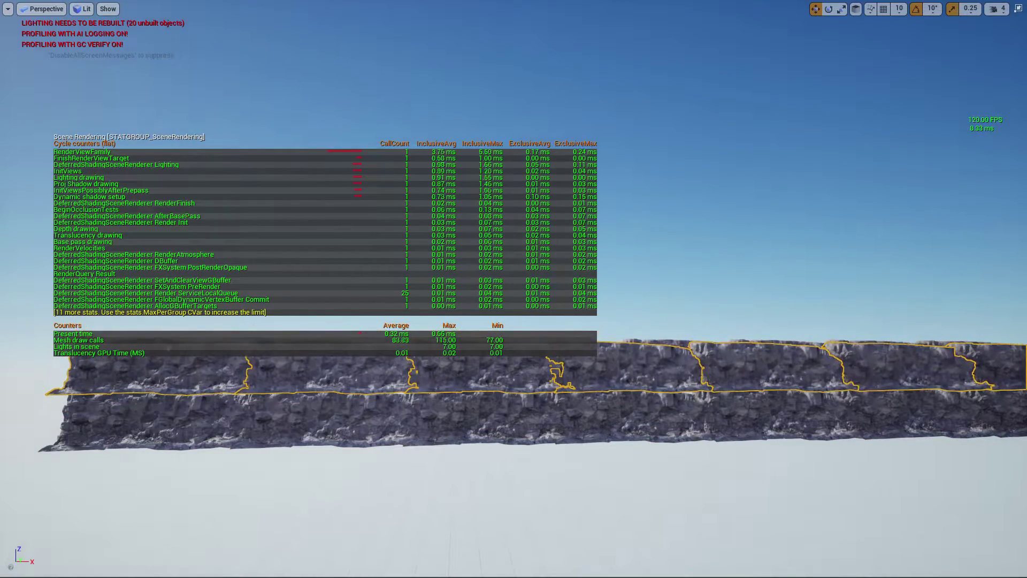
pyautogui.moveTo(443, 509); pyautogui.dragTo(600, 491, button='right')
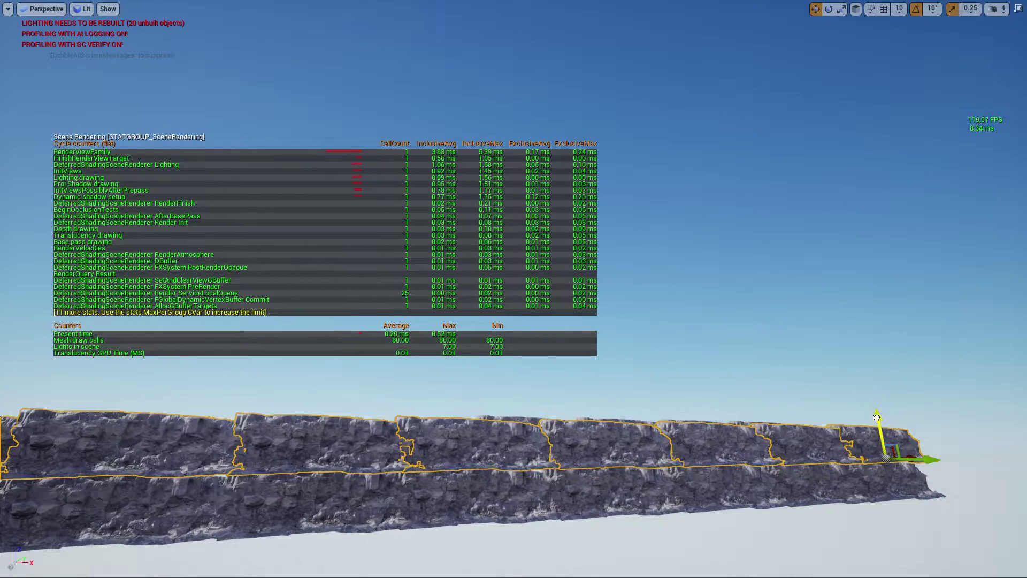
pyautogui.keyDown('alt'); pyautogui.moveTo(877, 417); pyautogui.dragTo(880, 390); pyautogui.keyUp('alt')
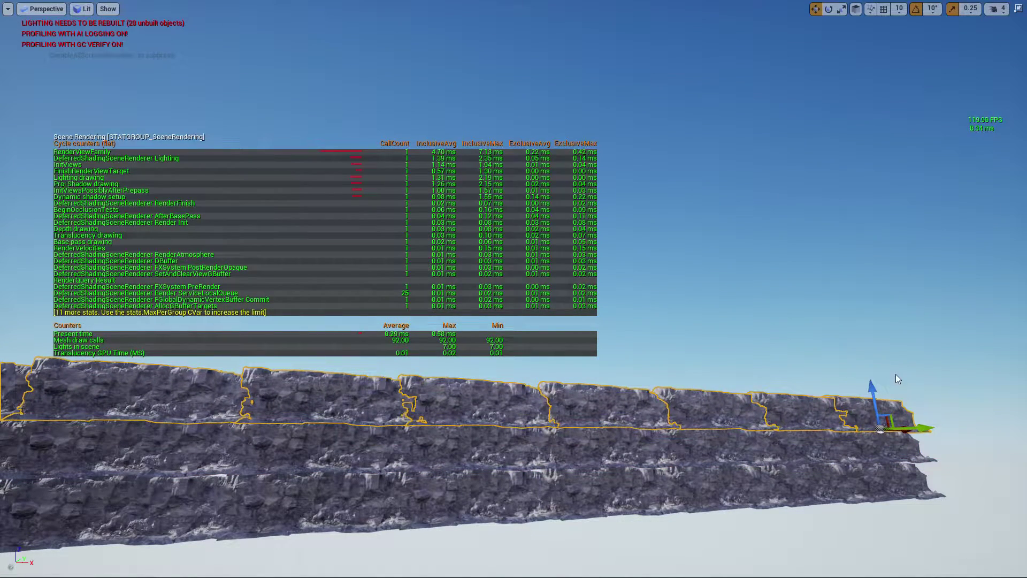
pyautogui.keyDown('alt'); pyautogui.moveTo(869, 387); pyautogui.dragTo(865, 358); pyautogui.keyUp('alt')
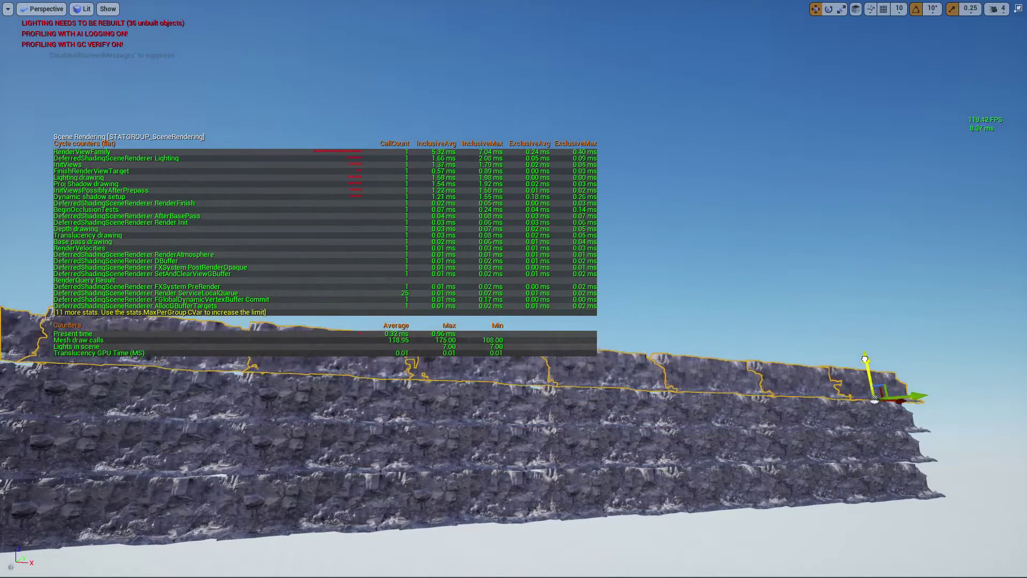
# - Play the level and examine the mesh draw calls and frame rate while moving closer to and away from the stacked wall
pyautogui.moveTo(837, 478)
pyautogui.mouseDown(button='right')
pyautogui.moveTo(797, 490)
pyautogui.moveTo(845, 473)
pyautogui.moveTo(837, 477)
pyautogui.mouseUp(button='right')
pyautogui.hotkey('alt', 'p')
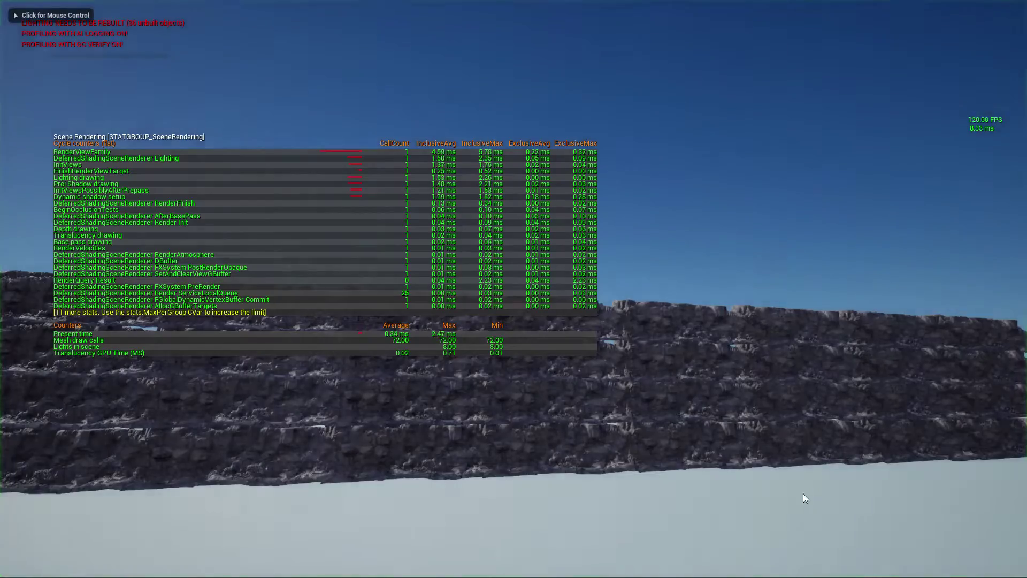
pyautogui.press('s')
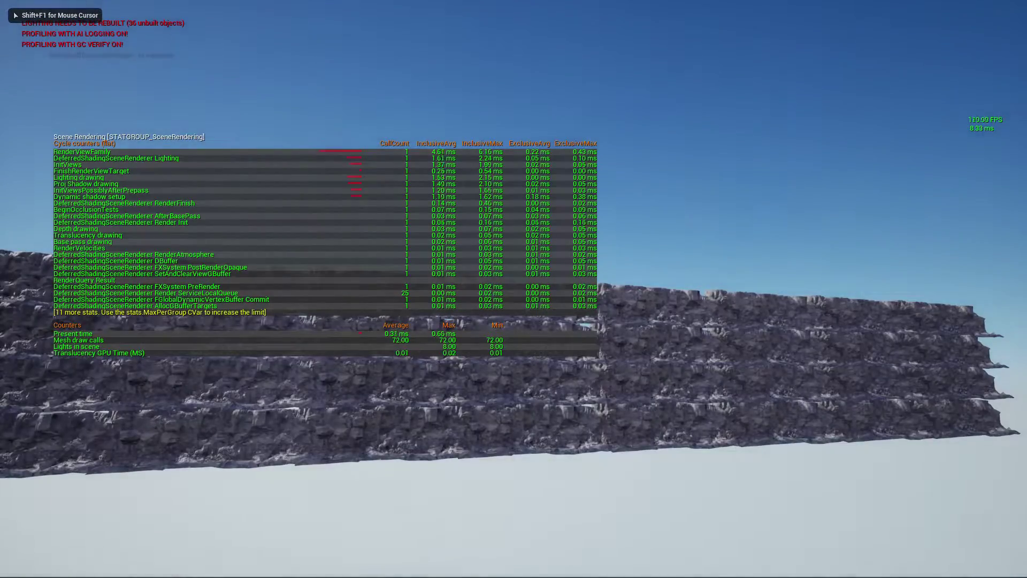
pyautogui.press('w')
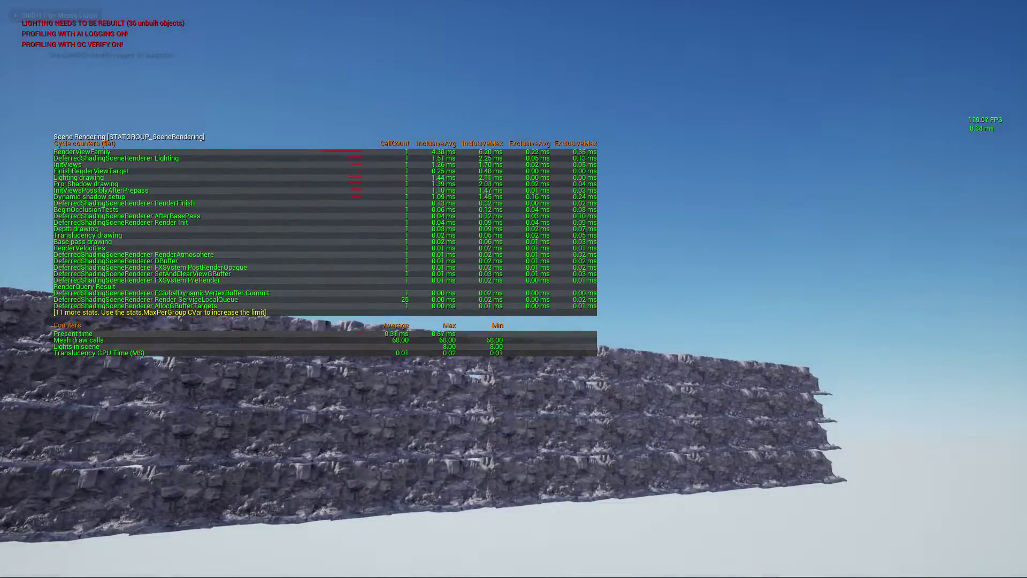
pyautogui.press('s')
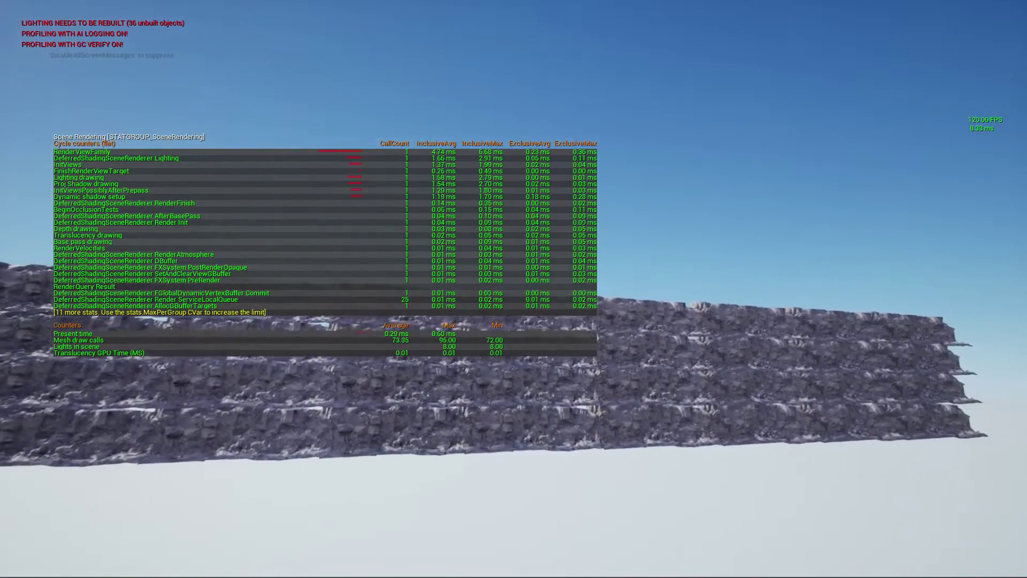
pyautogui.press('w')
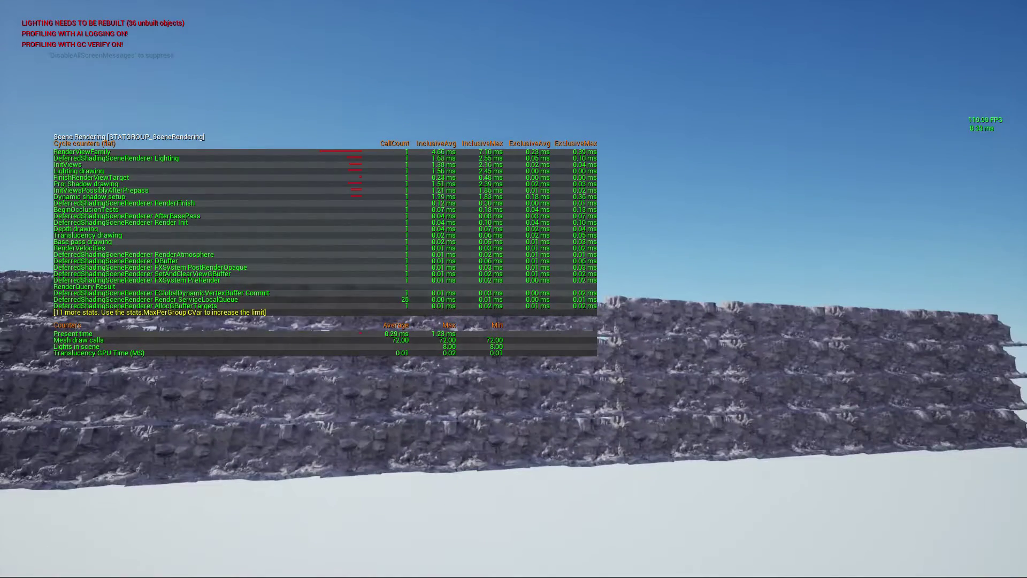
pyautogui.press('Escape')
# - Leave immersive mode and select all cliff actors from siEoZ_LOD0 to siEoZ_LOD35 to check how many there are
pyautogui.moveTo(789, 500); pyautogui.dragTo(732, 493, button='right')
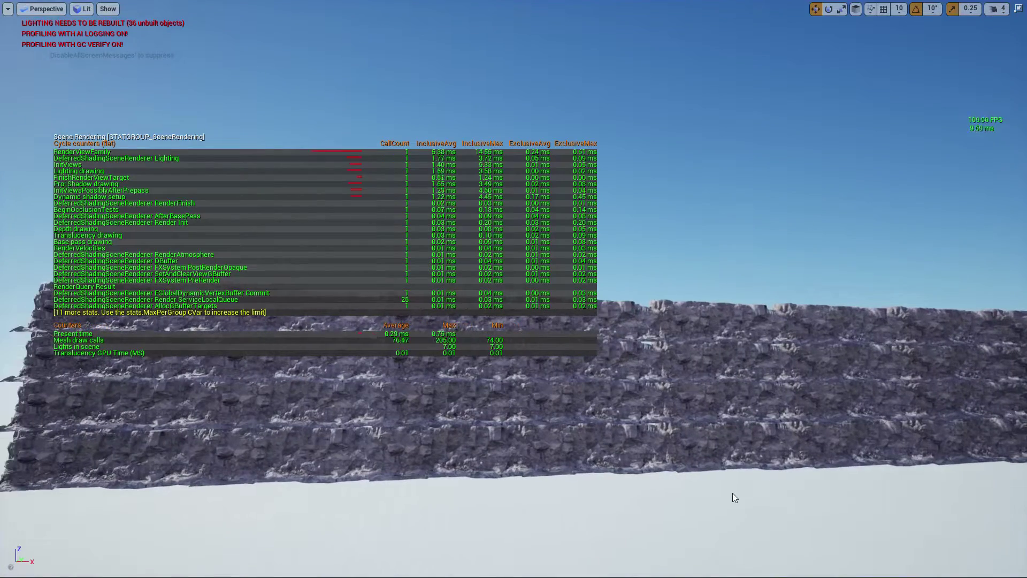
pyautogui.press('Escape')
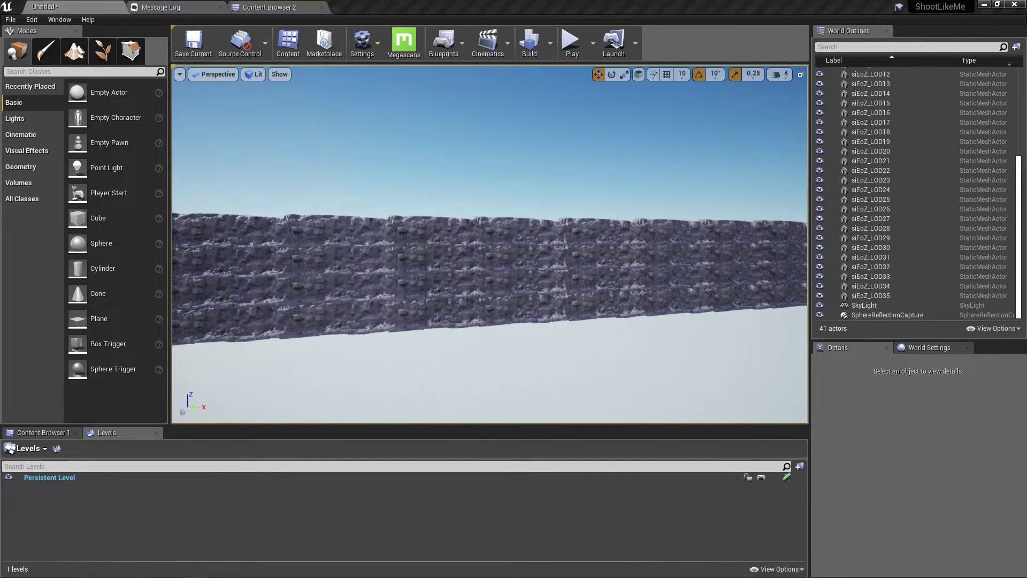
pyautogui.click(236, 261)
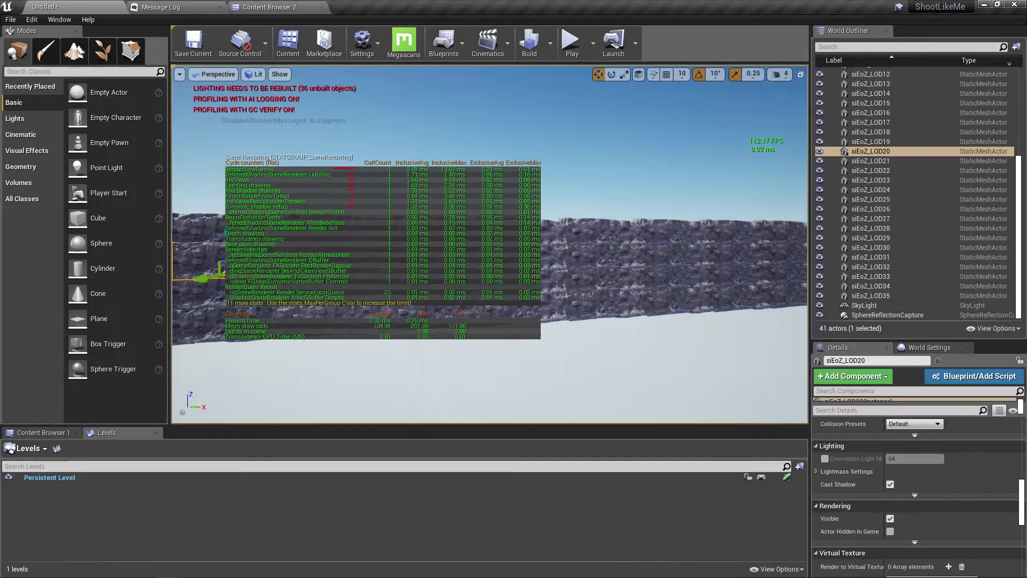
pyautogui.scroll(5, 943, 162)
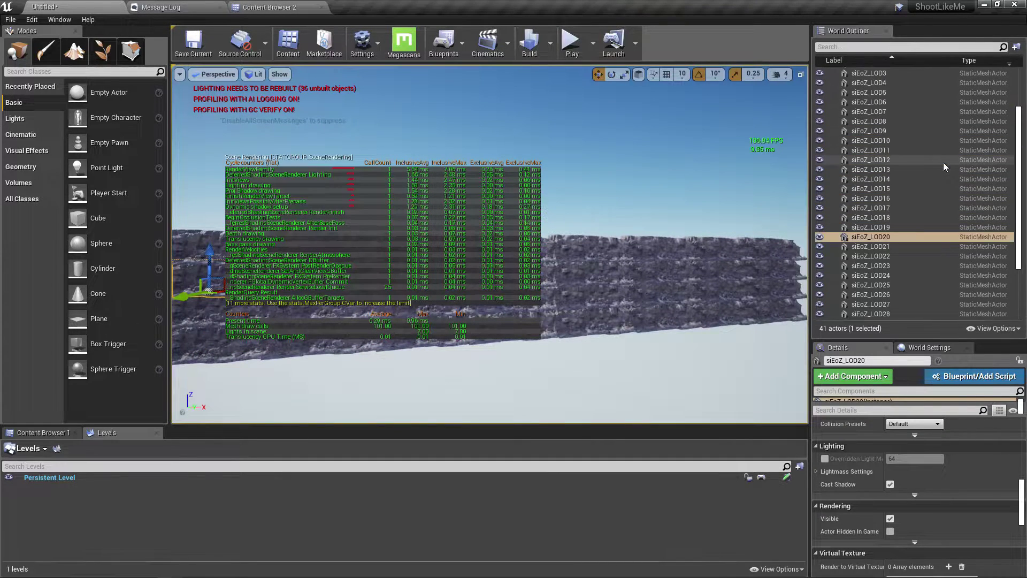
pyautogui.click(883, 111)
pyautogui.scroll(-5, 918, 158)
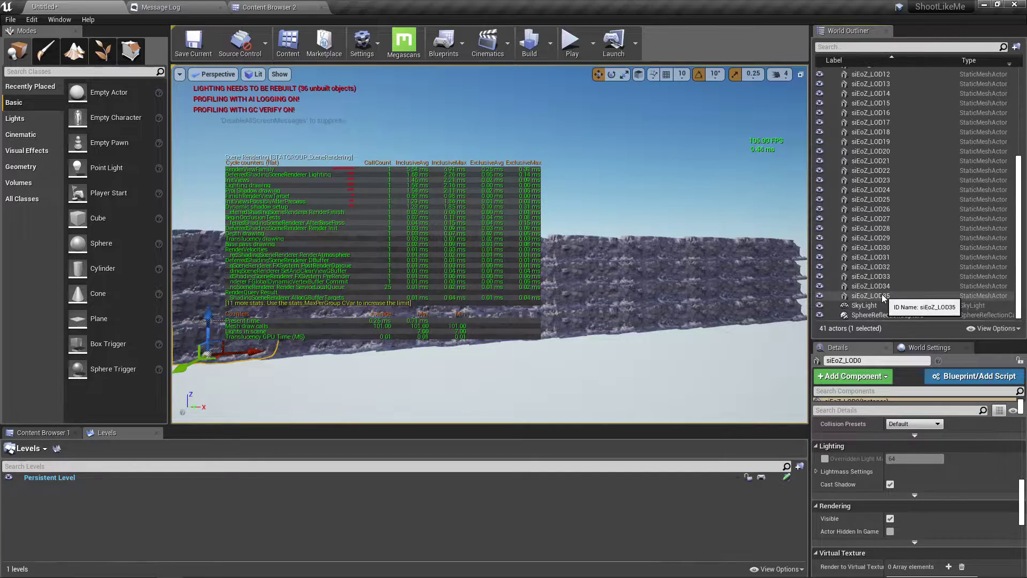
pyautogui.keyDown('shift'); pyautogui.click(881, 296); pyautogui.keyUp('shift')
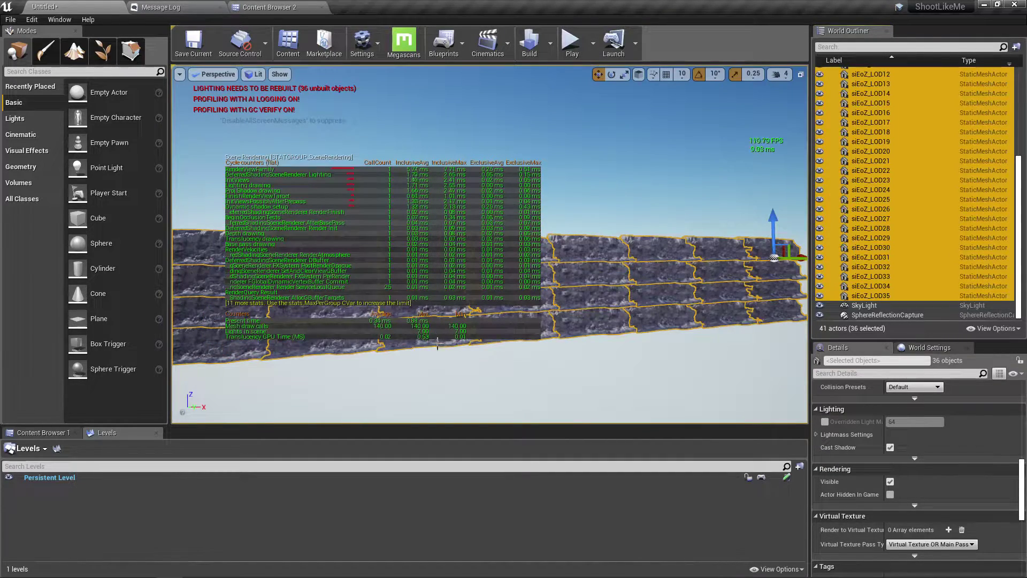
# - Play the level in immersive mode, snip the scene rendering statistics with the Snipping Tool, and move its window out of the way
pyautogui.moveTo(473, 359); pyautogui.dragTo(442, 359, button='right')
pyautogui.press('F11')
pyautogui.hotkey('alt', 'p')
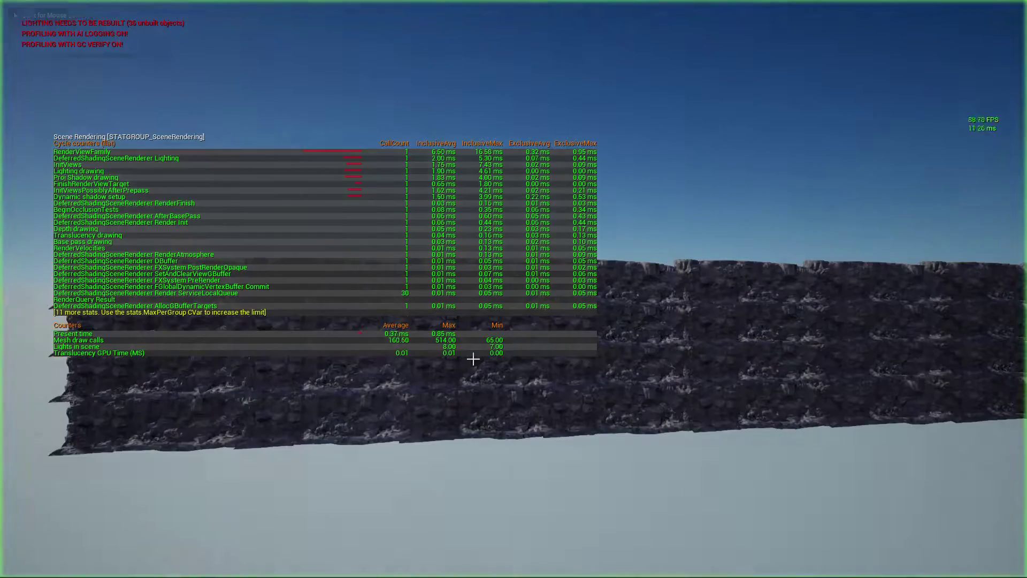
pyautogui.hotkey('shift', 'F1')
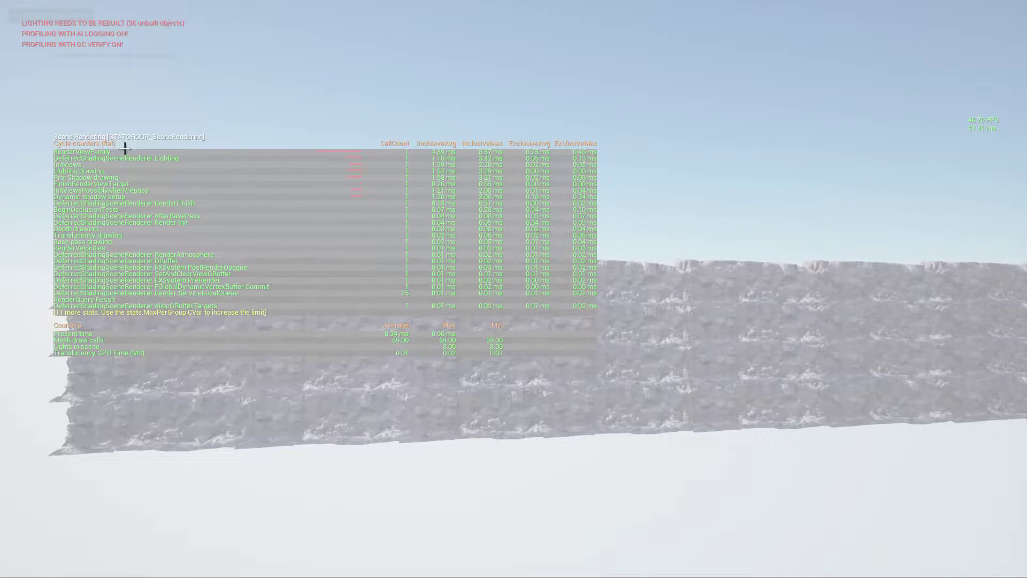
pyautogui.moveTo(95, 149); pyautogui.dragTo(668, 429)
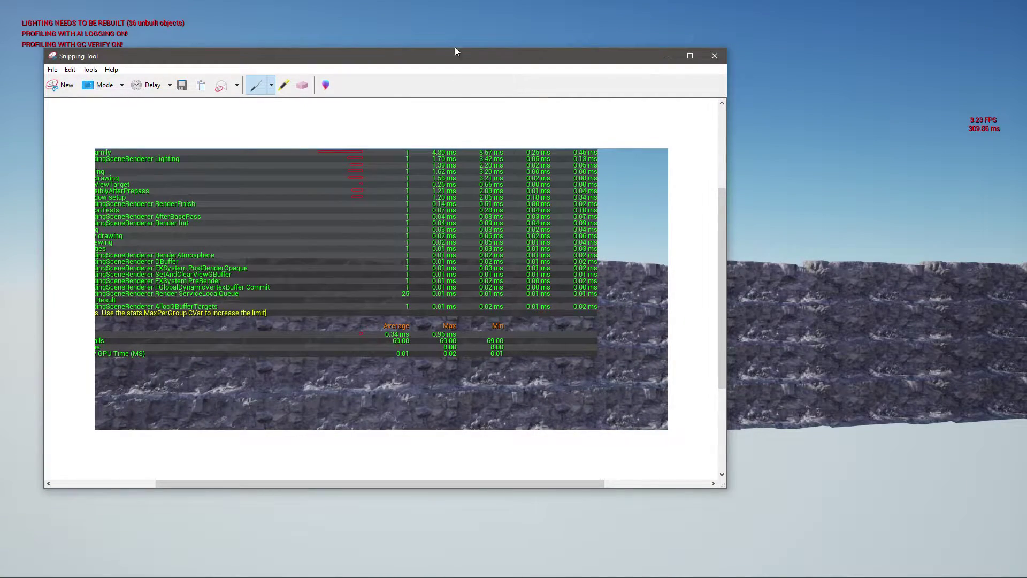
pyautogui.moveTo(446, 57); pyautogui.dragTo(0, 494)
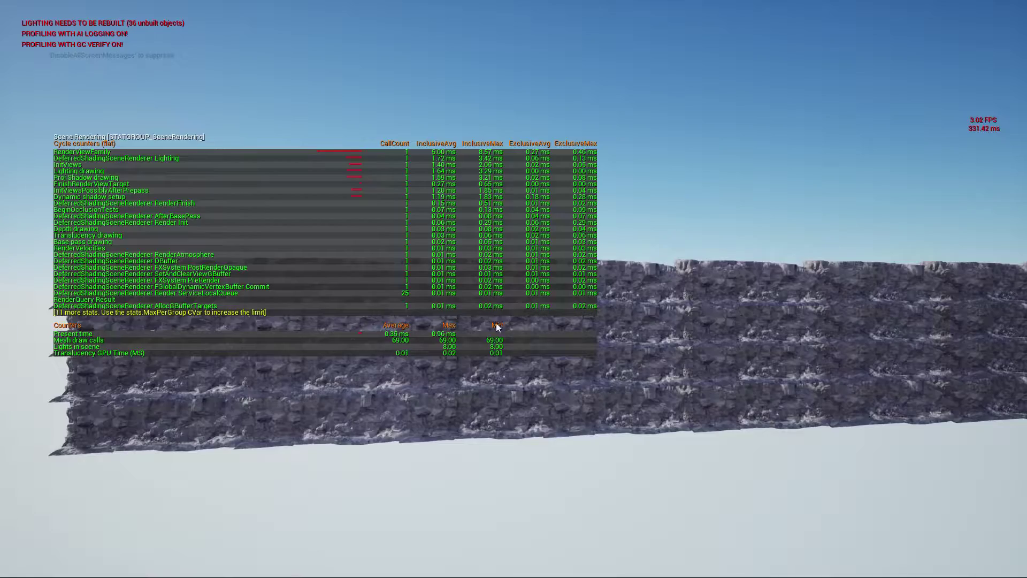
# - Stop playing the level and return from immersive mode to the full editor layout
pyautogui.click(483, 414)
pyautogui.press('Escape')
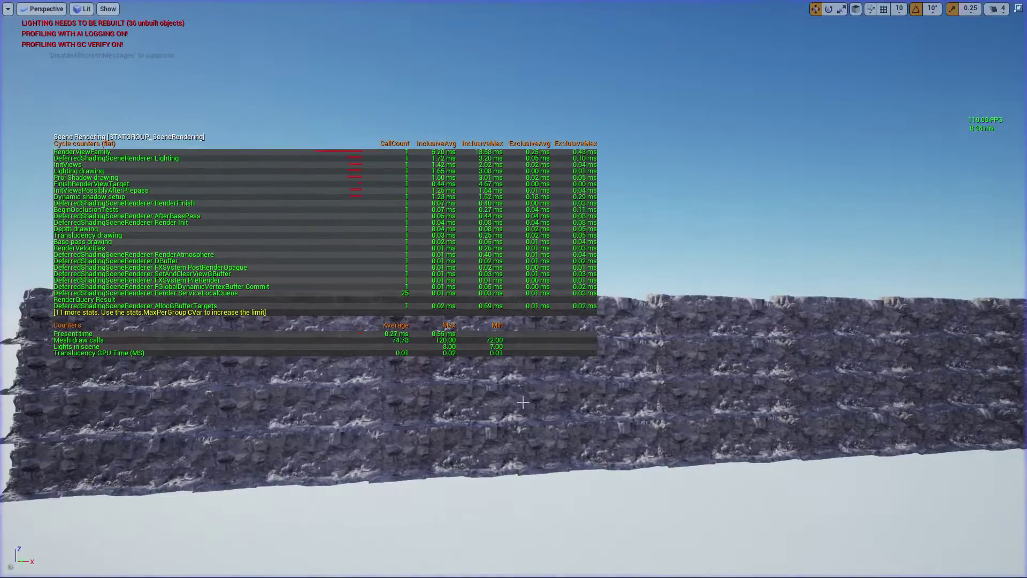
pyautogui.moveTo(483, 414); pyautogui.dragTo(482, 444, button='right')
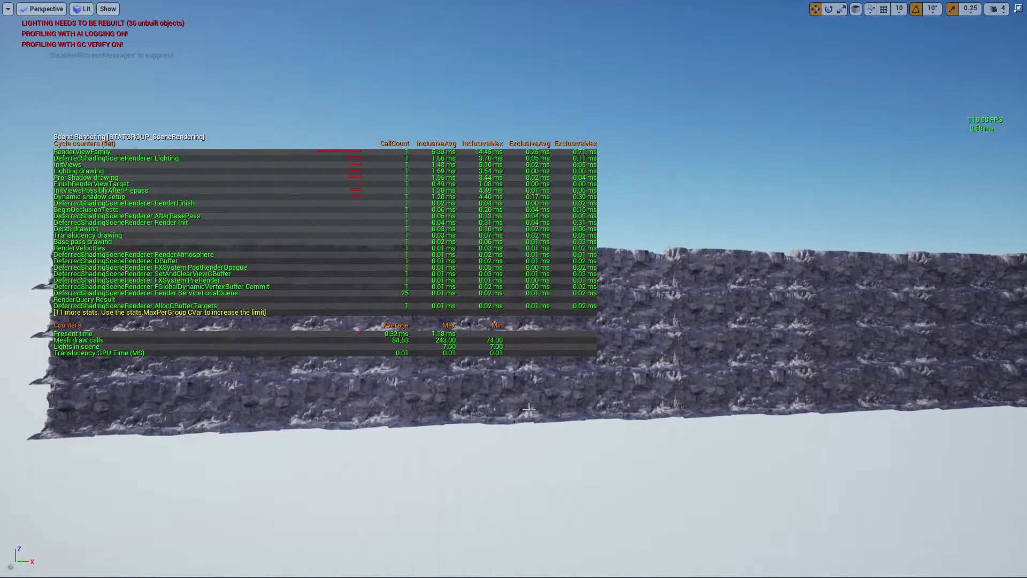
pyautogui.press('F11')
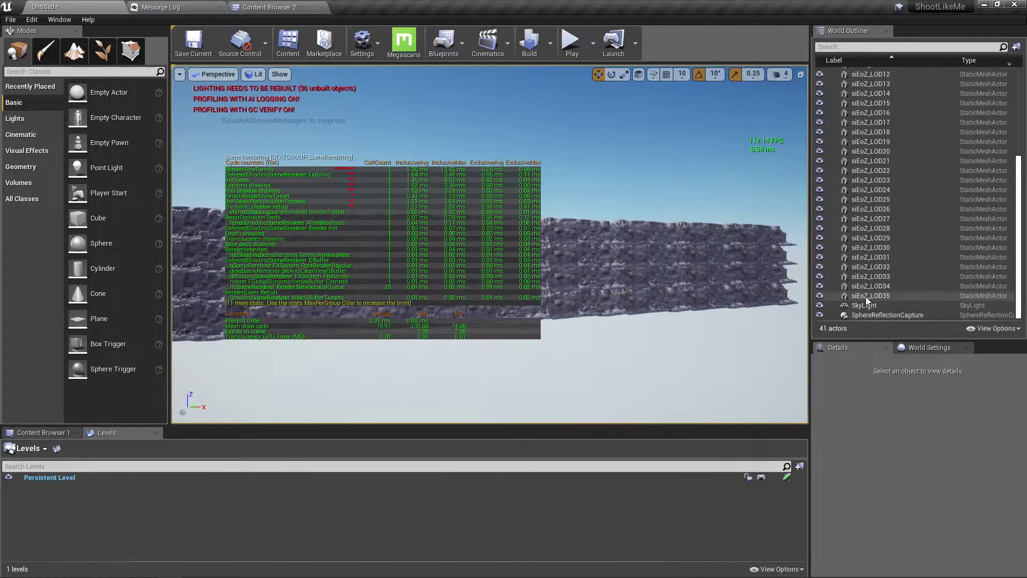
# - Delete all cliff mesh actors from siEoZ_LOD0 to siEoZ_LOD35 from the level
pyautogui.click(877, 296)
pyautogui.scroll(5, 846, 267)
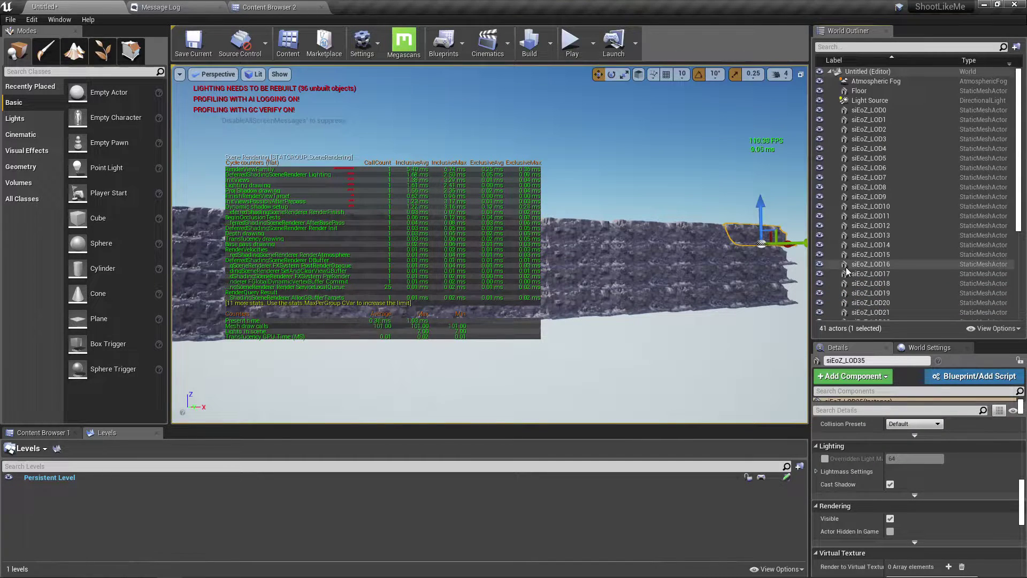
pyautogui.keyDown('shift'); pyautogui.click(880, 110); pyautogui.keyUp('shift')
pyautogui.press('Delete')
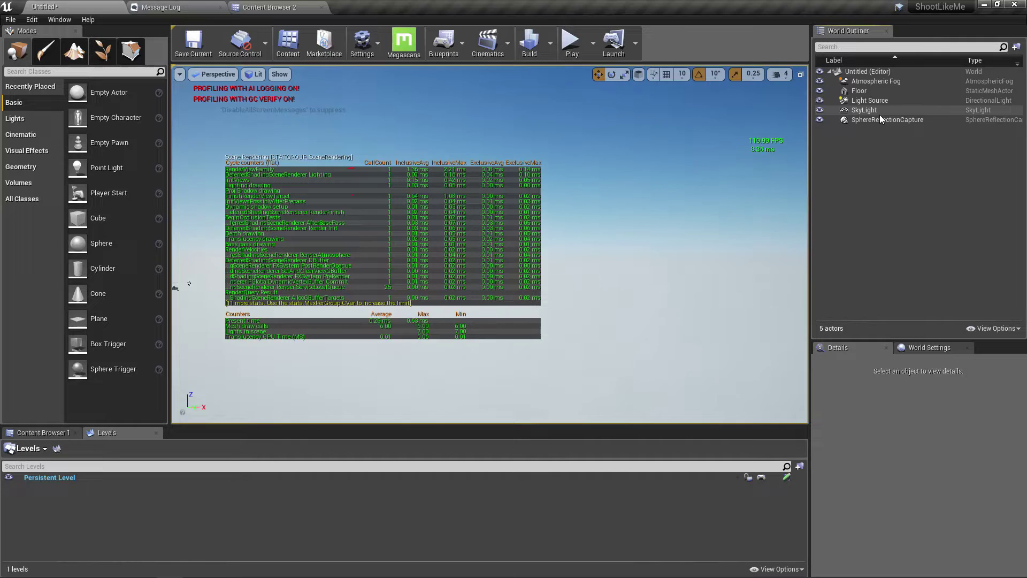
# - Place the Procedural_Ridge blueprint from the BP/Procedural folder into the level and view the whole ridge
pyautogui.click(297, 7)
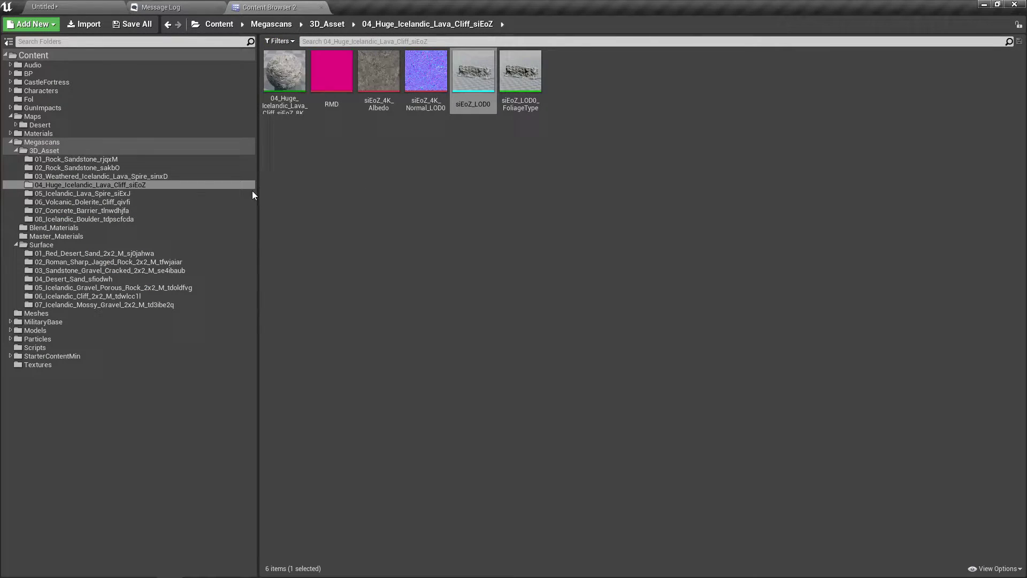
pyautogui.click(37, 73)
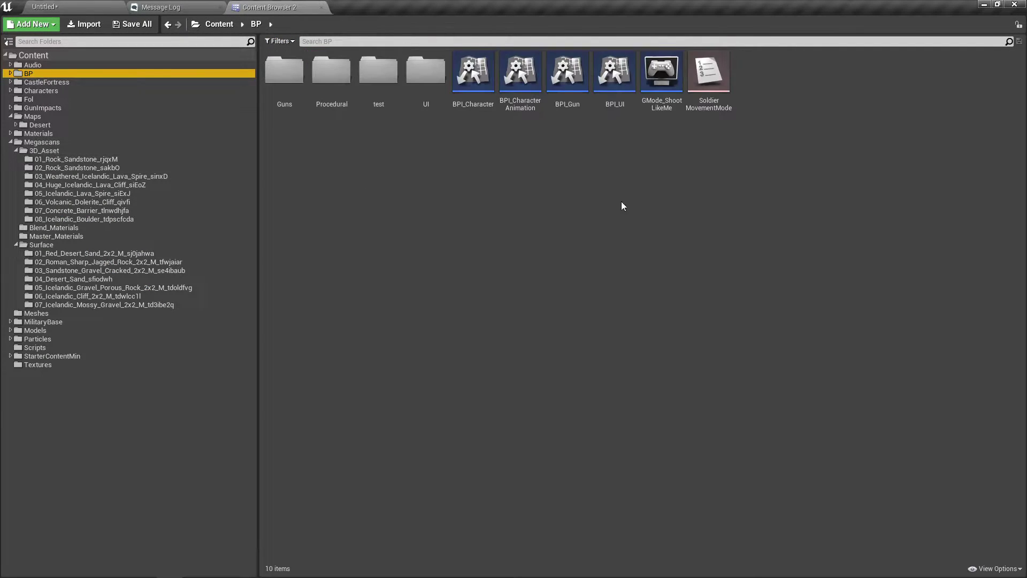
pyautogui.doubleClick(332, 91)
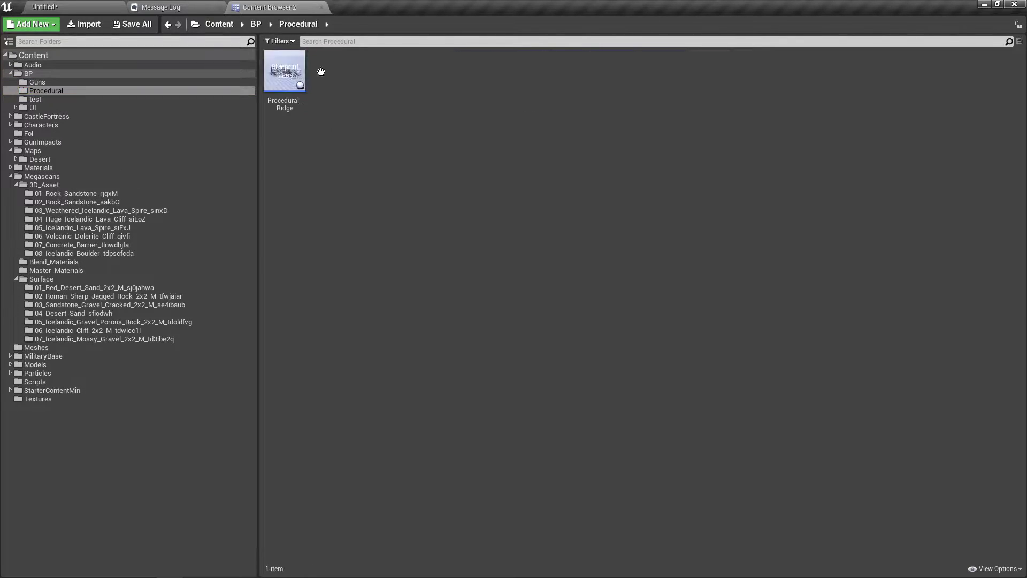
pyautogui.moveTo(297, 97); pyautogui.dragTo(156, 138)
pyautogui.moveTo(81, 1); pyautogui.dragTo(392, 275)
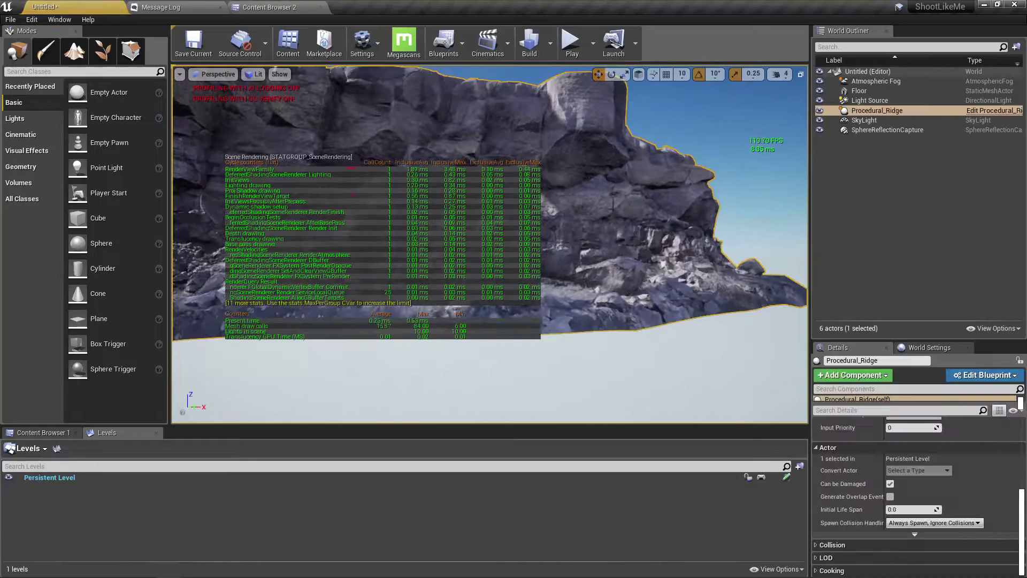
pyautogui.press('s')
pyautogui.moveTo(392, 275); pyautogui.dragTo(381, 242, button='right')
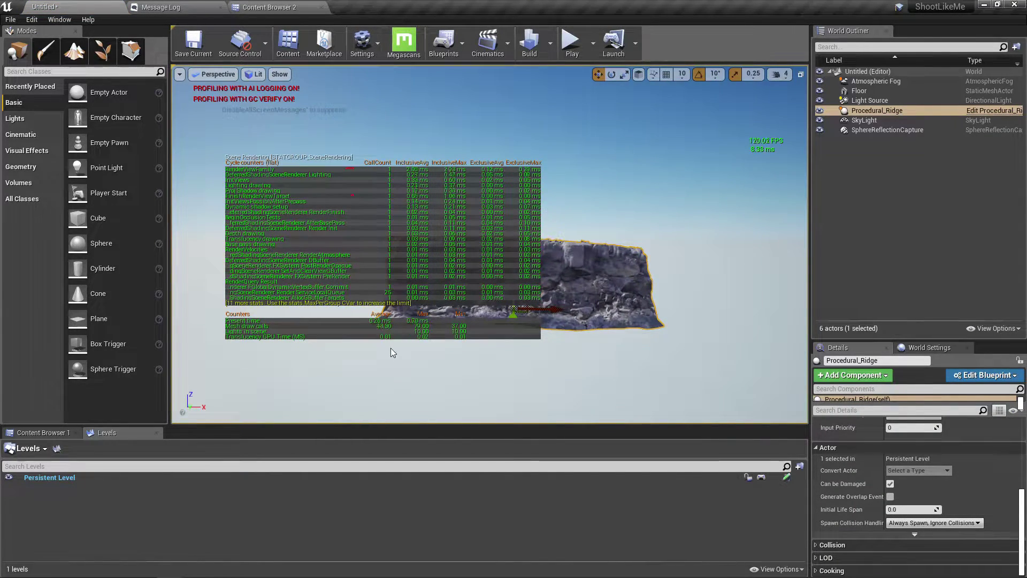
pyautogui.moveTo(394, 353); pyautogui.dragTo(407, 354, button='right')
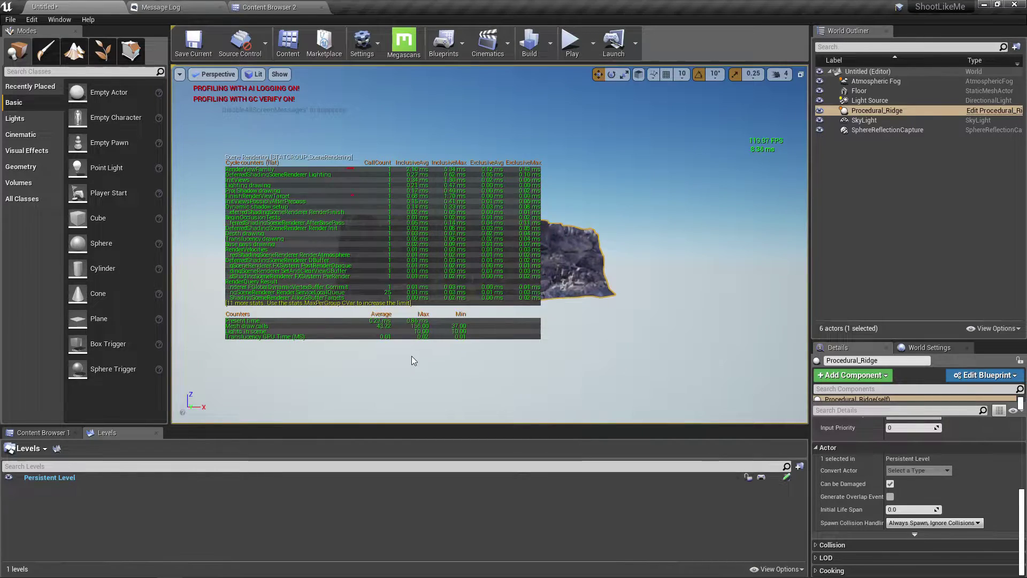
# - Play the level in immersive mode and examine the procedural ridge's mesh draw calls and frame rate while moving around, then stop playing
pyautogui.press('F11')
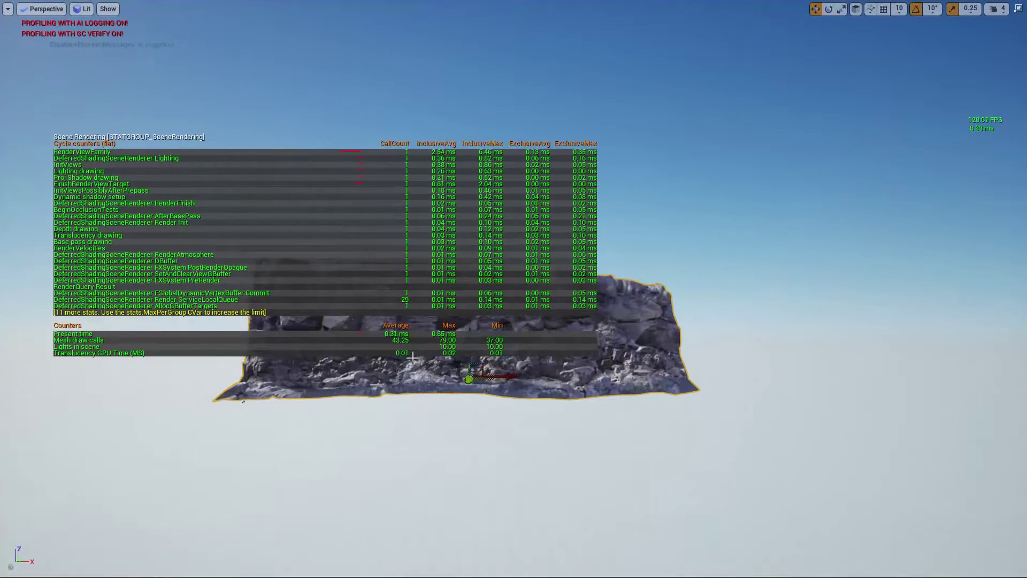
pyautogui.hotkey('alt', 'p')
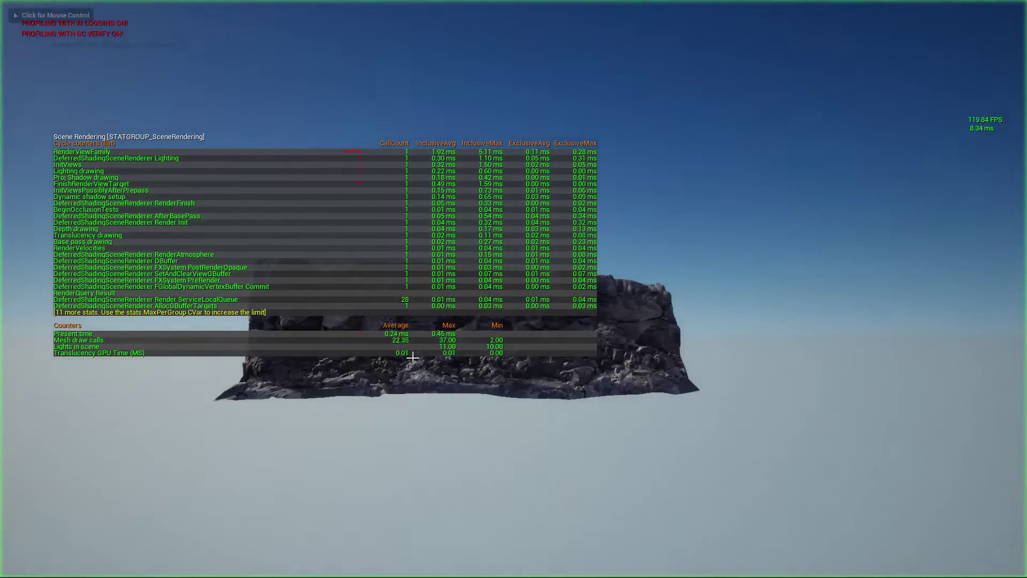
pyautogui.click(416, 372)
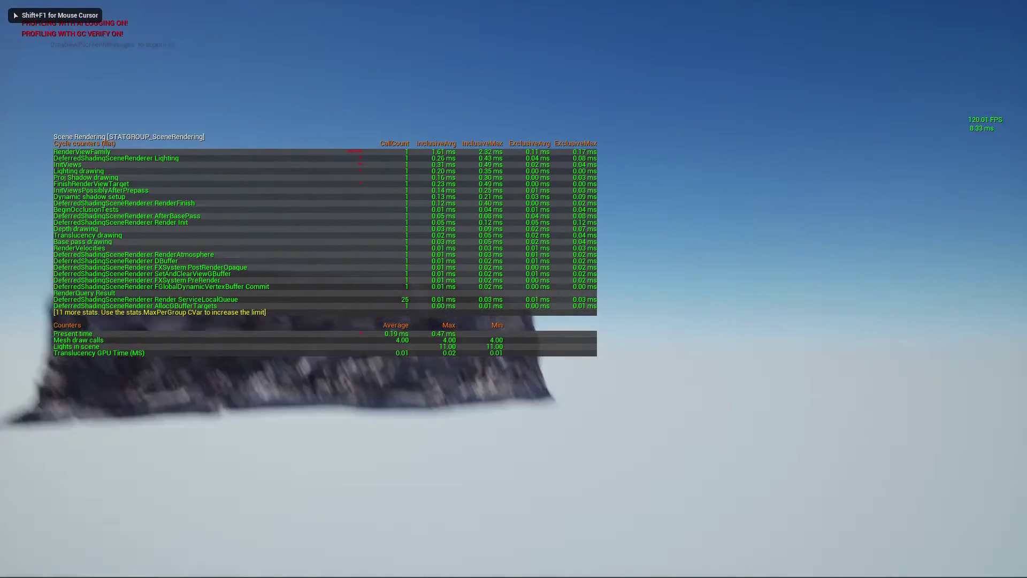
pyautogui.press('a')
pyautogui.press('a')
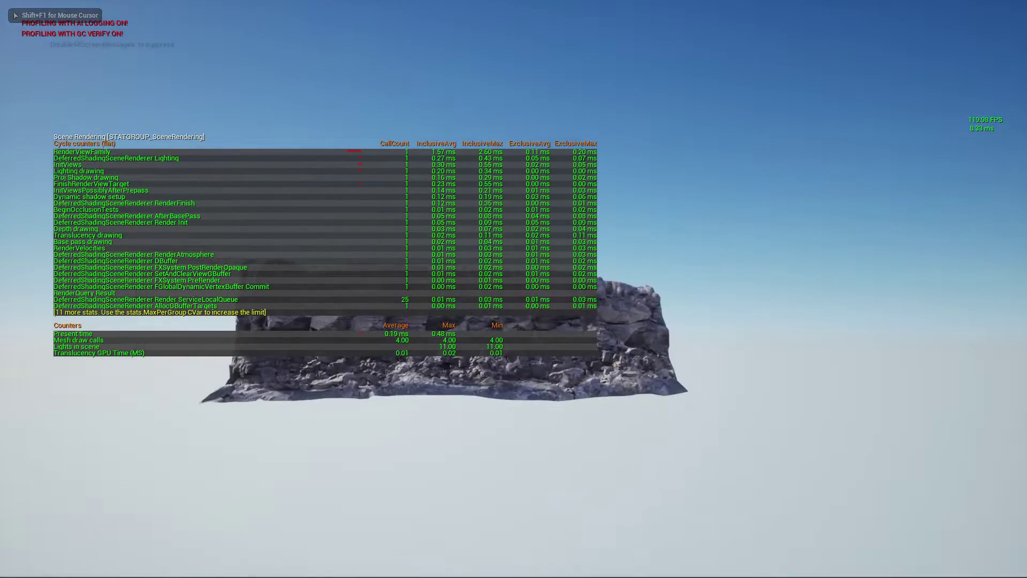
pyautogui.press('d')
pyautogui.press('a')
pyautogui.press('d')
pyautogui.press('s')
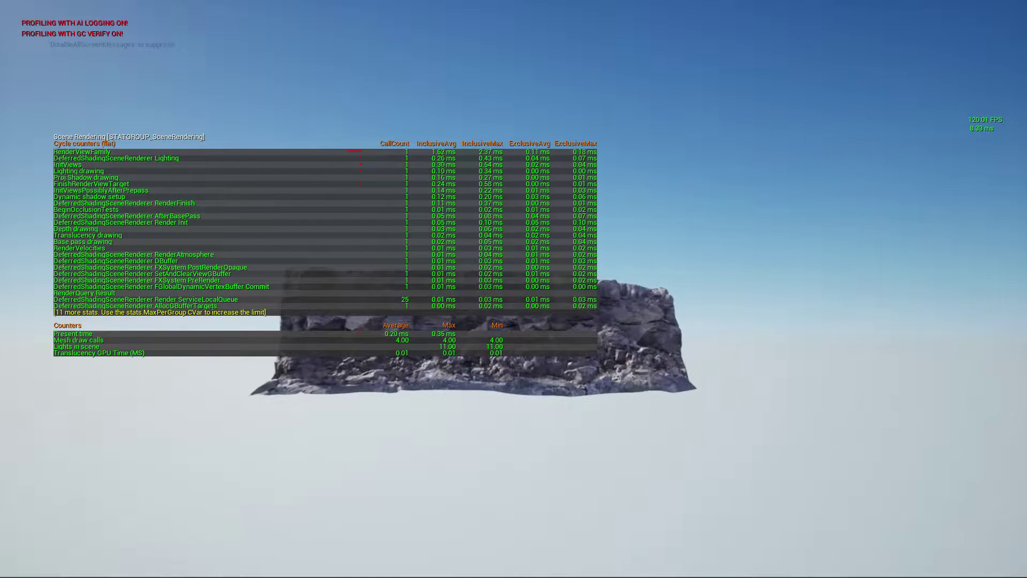
pyautogui.press('w')
pyautogui.press('s')
pyautogui.press('Escape')
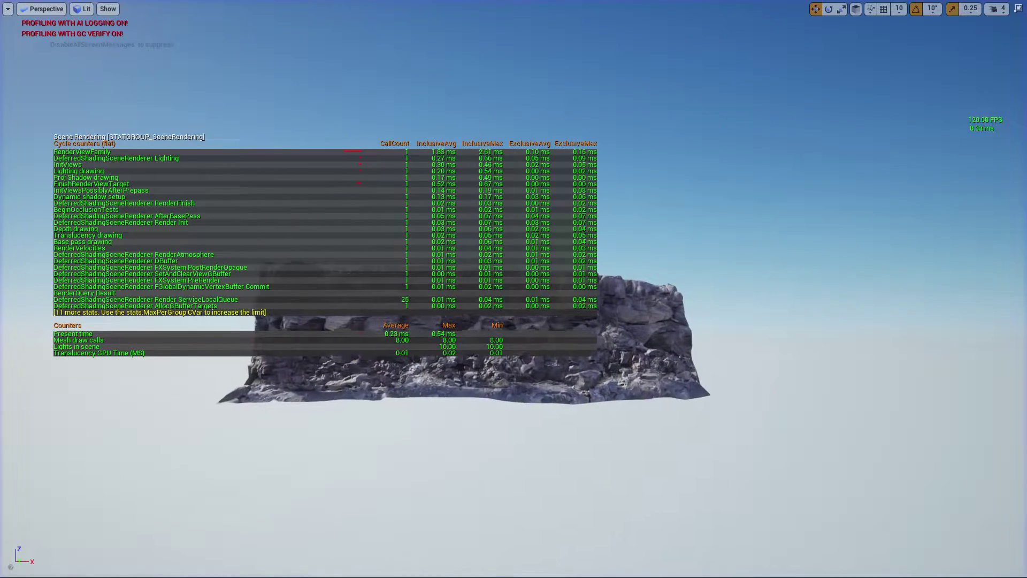
# - Lengthen the procedural ridge into a long wall by pulling its spline end point outward along the X axis
pyautogui.moveTo(452, 405); pyautogui.dragTo(465, 338, button='middle')
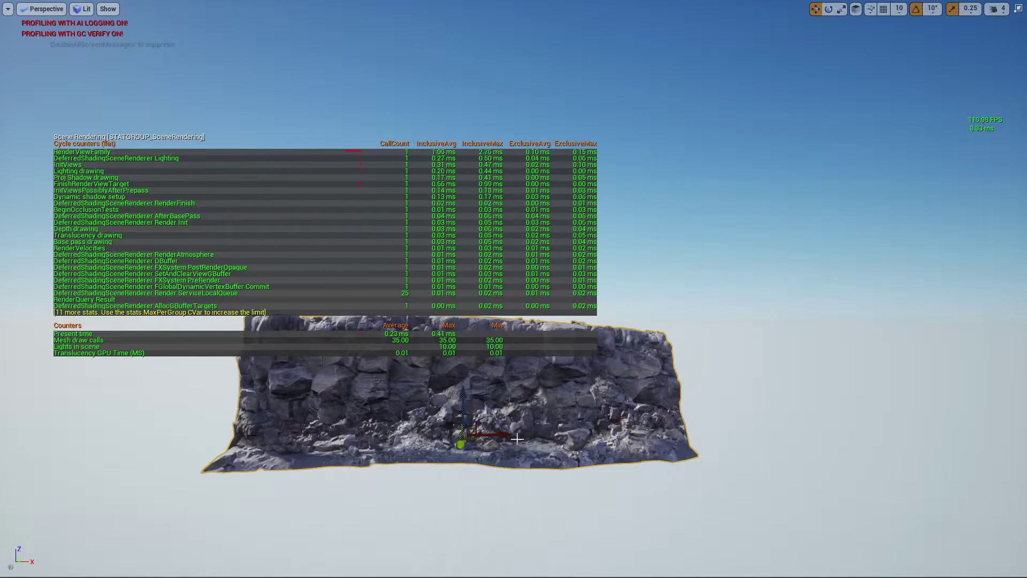
pyautogui.scroll(8, 517, 439)
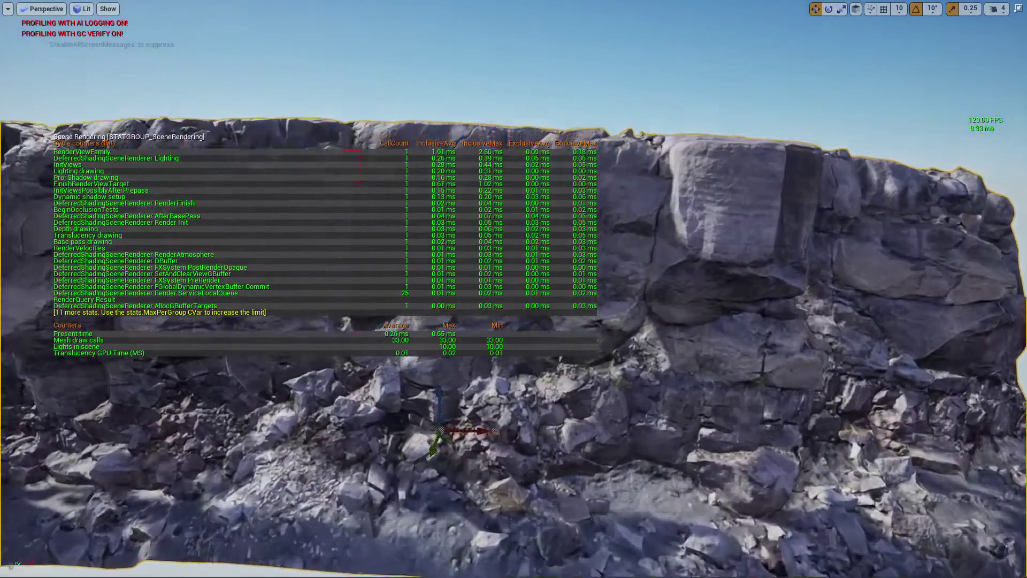
pyautogui.scroll(-10, 493, 454)
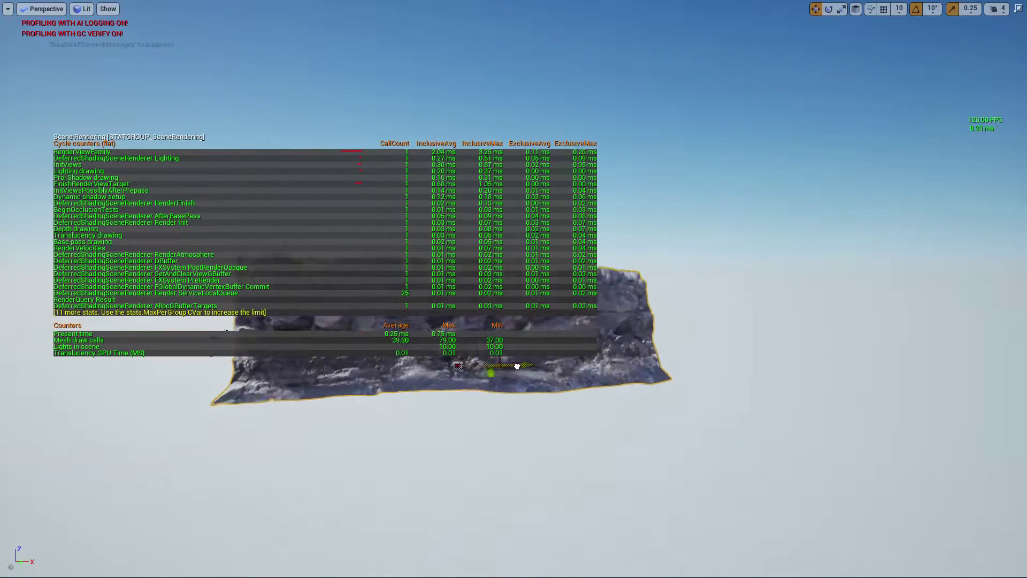
pyautogui.moveTo(516, 366); pyautogui.dragTo(1023, 350)
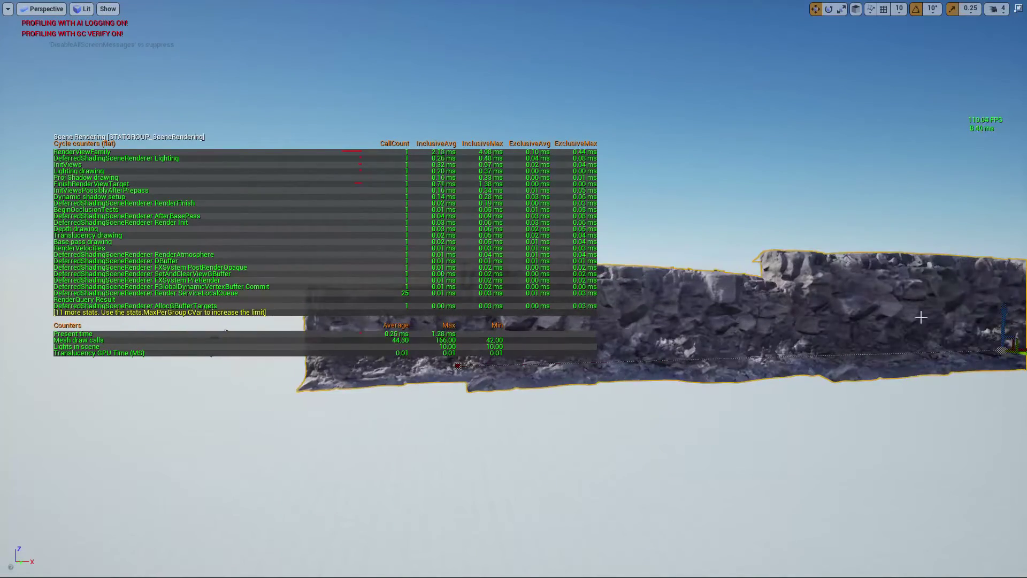
pyautogui.moveTo(921, 317); pyautogui.dragTo(862, 379)
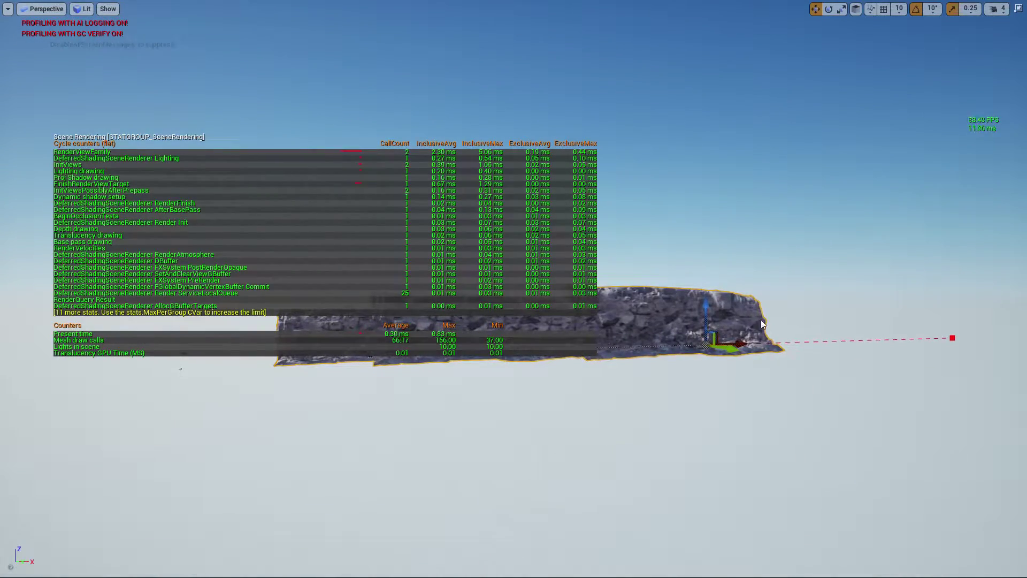
pyautogui.moveTo(745, 343); pyautogui.dragTo(730, 323)
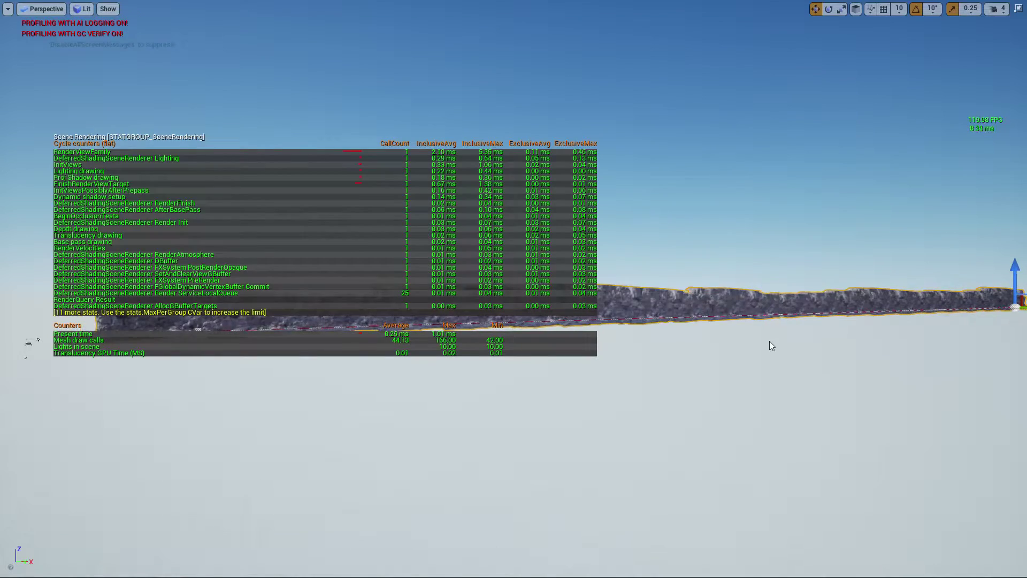
pyautogui.moveTo(769, 341)
pyautogui.mouseDown(button='right')
pyautogui.moveTo(766, 364)
pyautogui.moveTo(766, 342)
pyautogui.mouseUp(button='right')
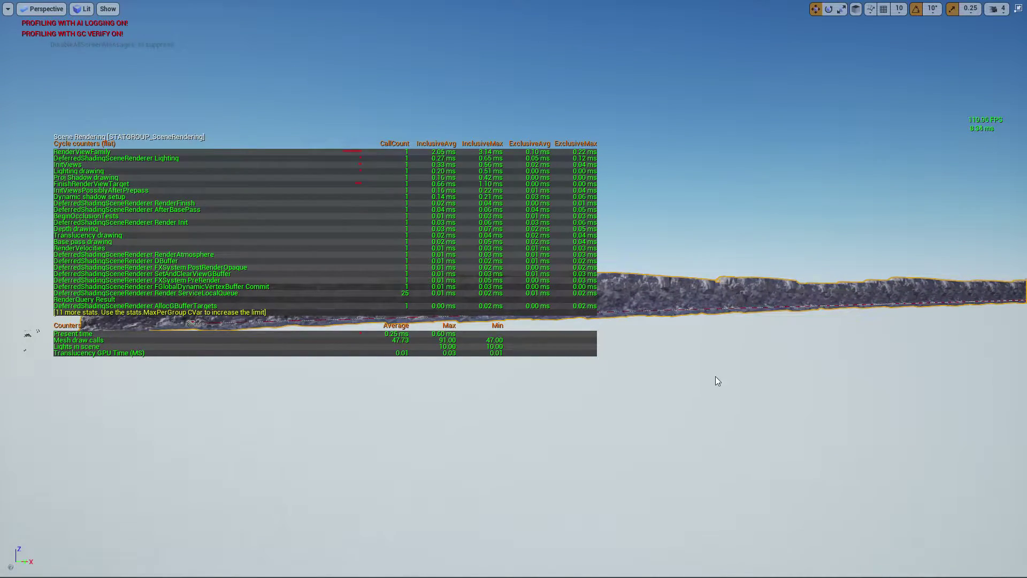
# - Inspect the lengthened ridge, play the level to examine its mesh draw calls and frame rate, and stop playing
pyautogui.press('w')
pyautogui.moveTo(715, 376); pyautogui.dragTo(806, 366, button='right')
pyautogui.moveTo(415, 419); pyautogui.dragTo(362, 417)
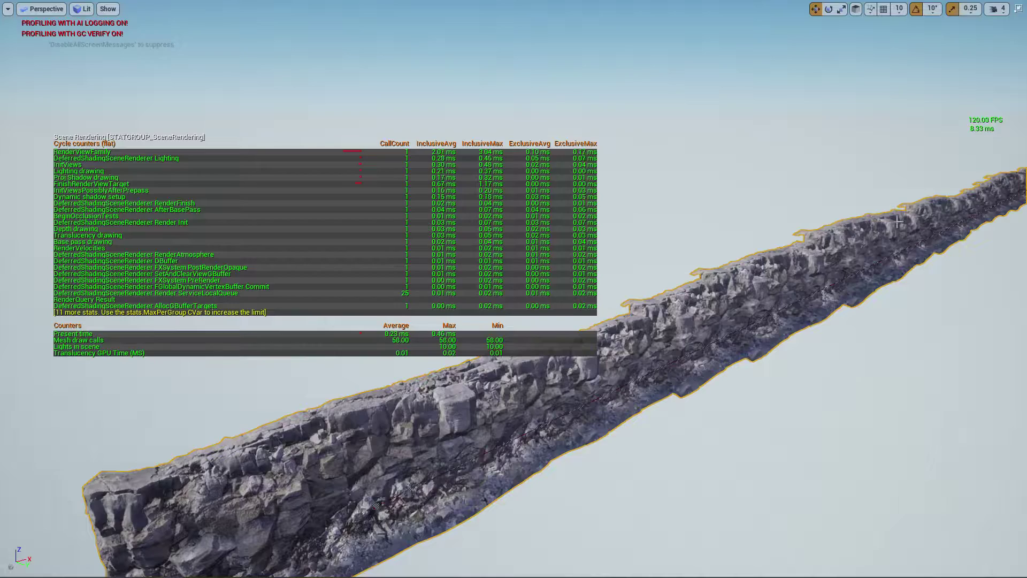
pyautogui.moveTo(1014, 173); pyautogui.dragTo(983, 205, button='right')
pyautogui.hotkey('alt', 'p')
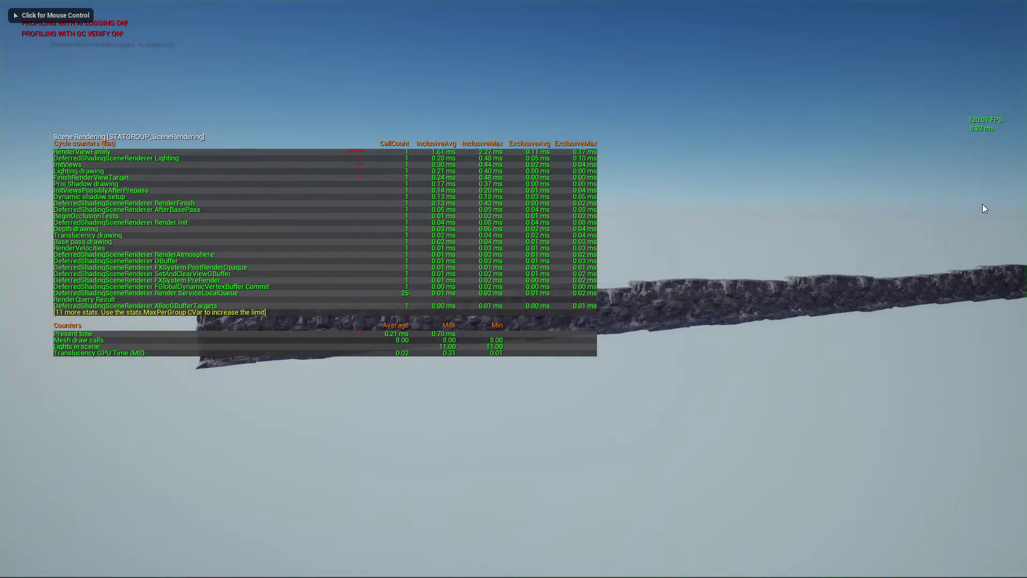
pyautogui.click(846, 292)
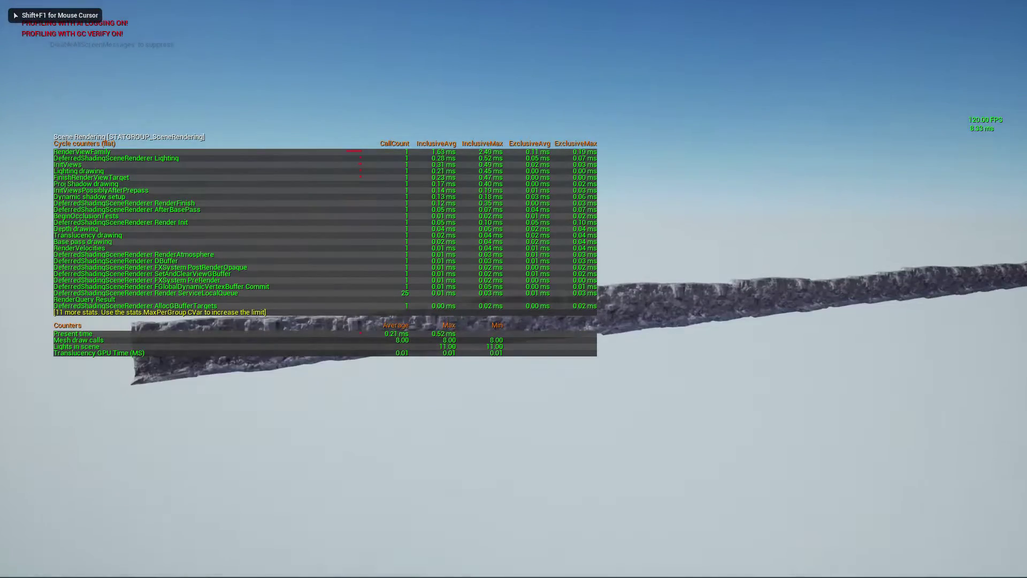
pyautogui.press('w')
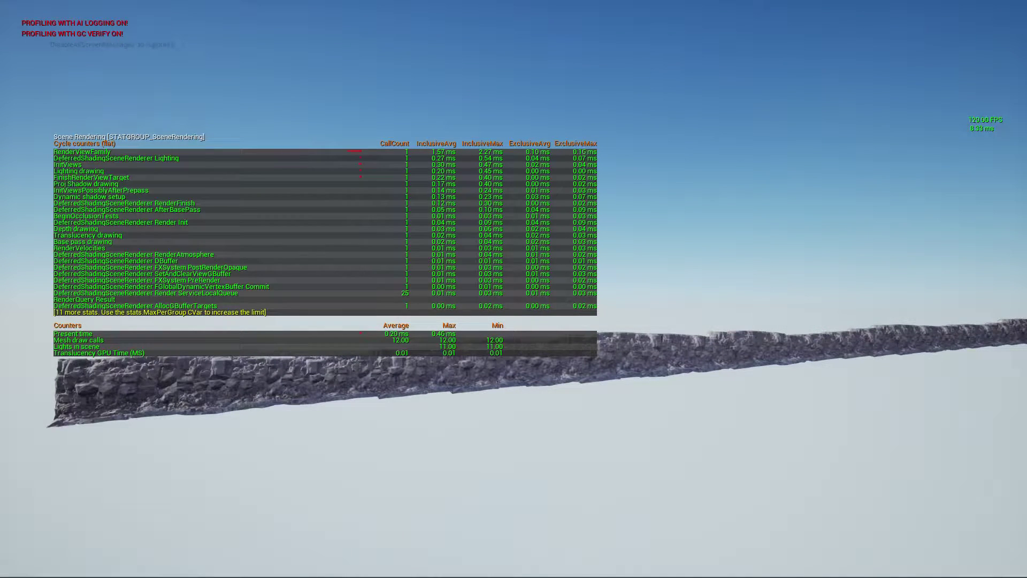
pyautogui.hotkey('shift', 'F1')
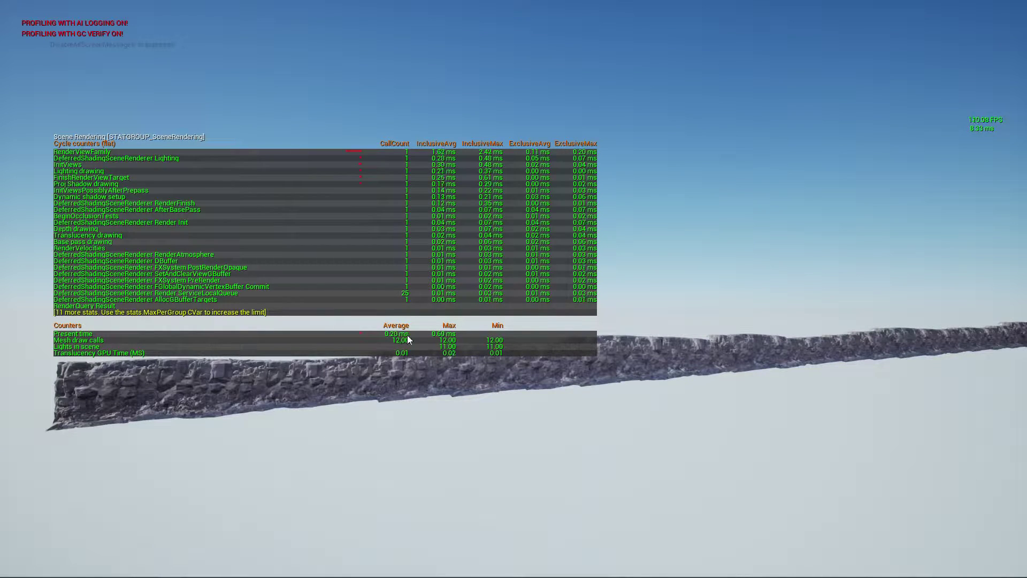
pyautogui.click(434, 395)
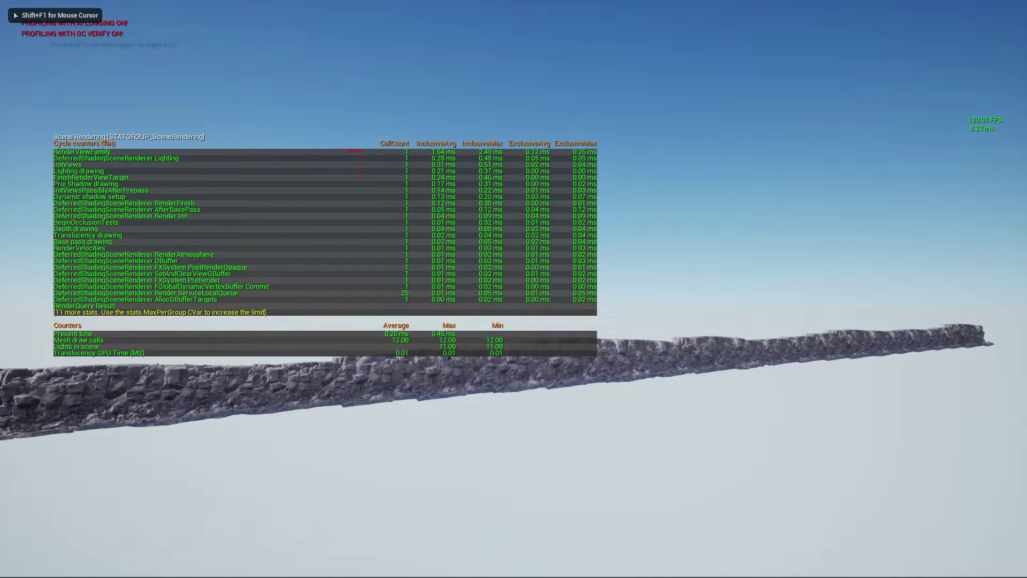
pyautogui.press('Escape')
# - Select the spline point at the far end of the ridge and move it to extend the wall further
pyautogui.moveTo(757, 395); pyautogui.dragTo(868, 361, button='right')
pyautogui.click(863, 341)
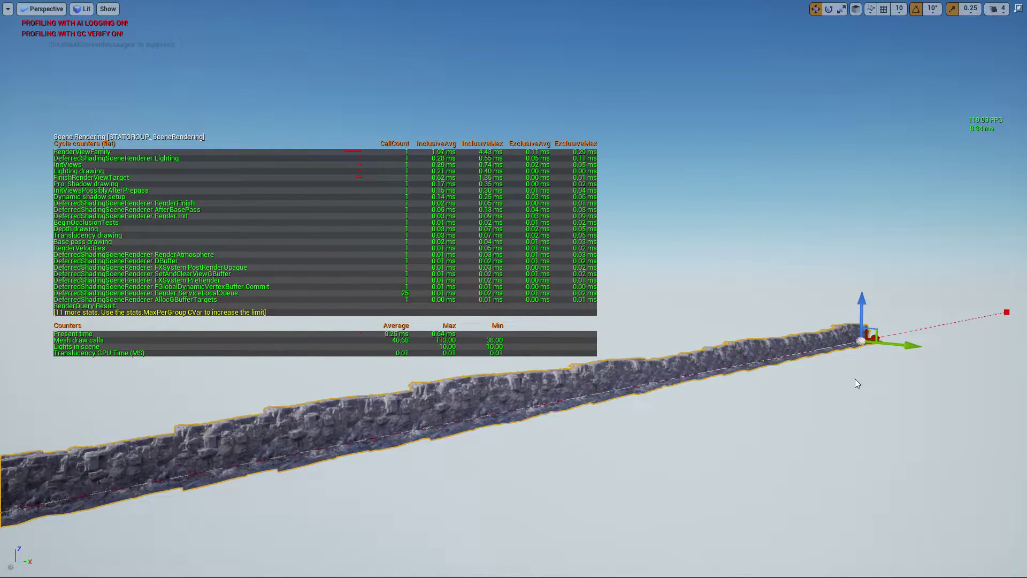
pyautogui.moveTo(901, 348); pyautogui.dragTo(988, 348)
pyautogui.moveTo(712, 362); pyautogui.dragTo(840, 428, button='right')
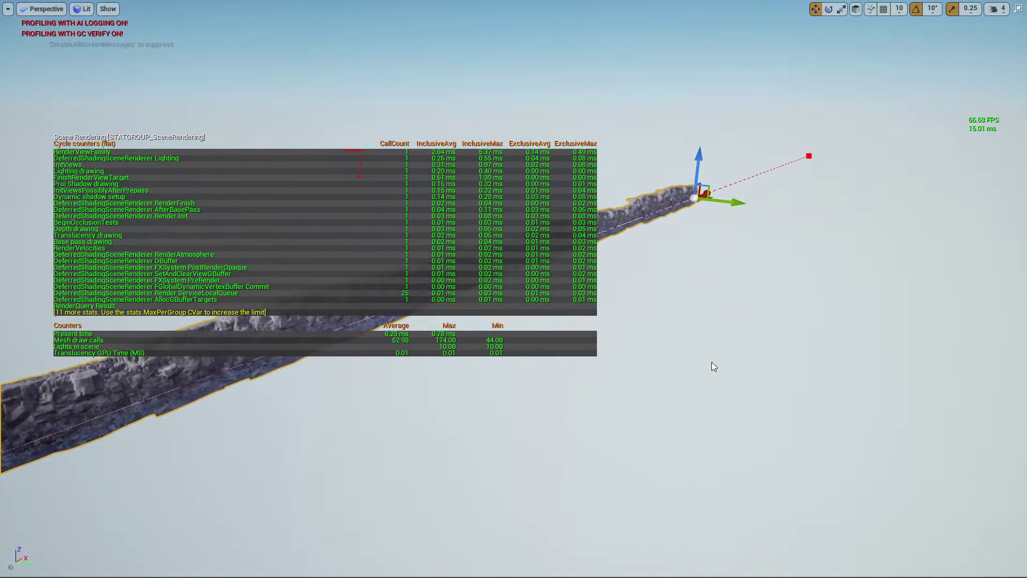
pyautogui.keyDown('alt'); pyautogui.moveTo(715, 191); pyautogui.dragTo(818, 209); pyautogui.keyUp('alt')
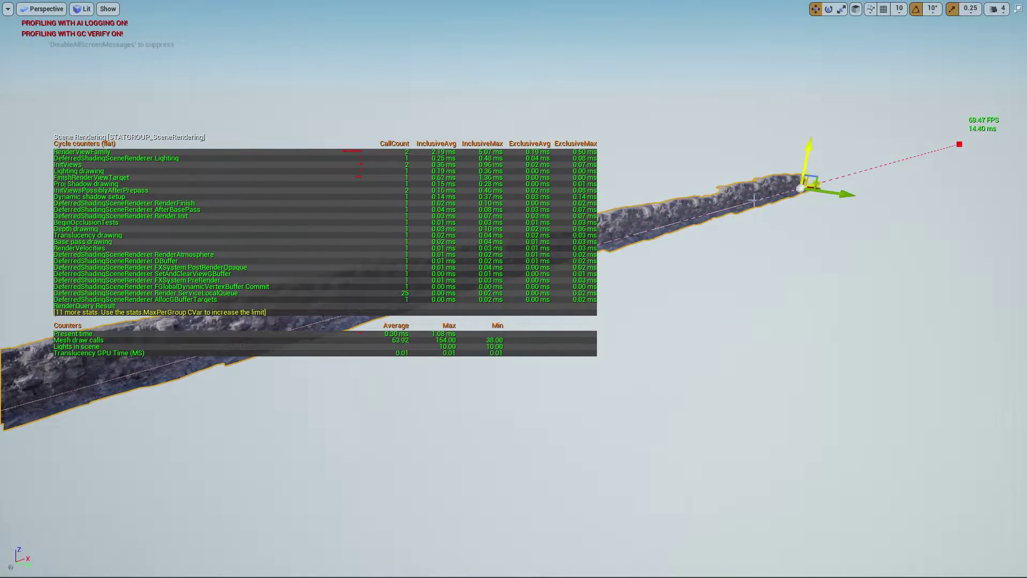
# - Add two spline points along the ridge and move each one away from the line to bend the wall
pyautogui.moveTo(753, 200); pyautogui.dragTo(664, 187, button='right')
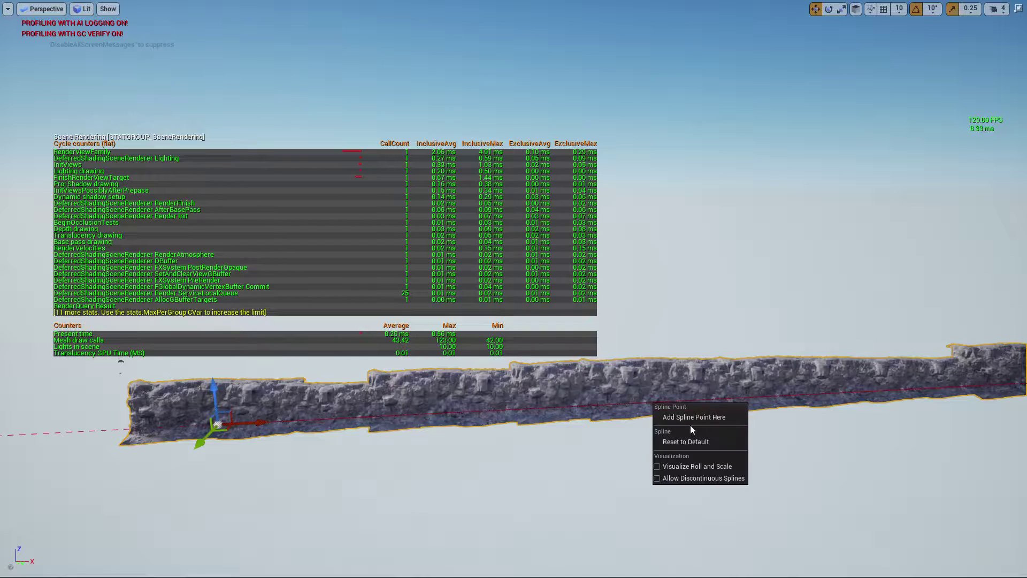
pyautogui.click(686, 417)
pyautogui.moveTo(663, 397); pyautogui.dragTo(315, 289)
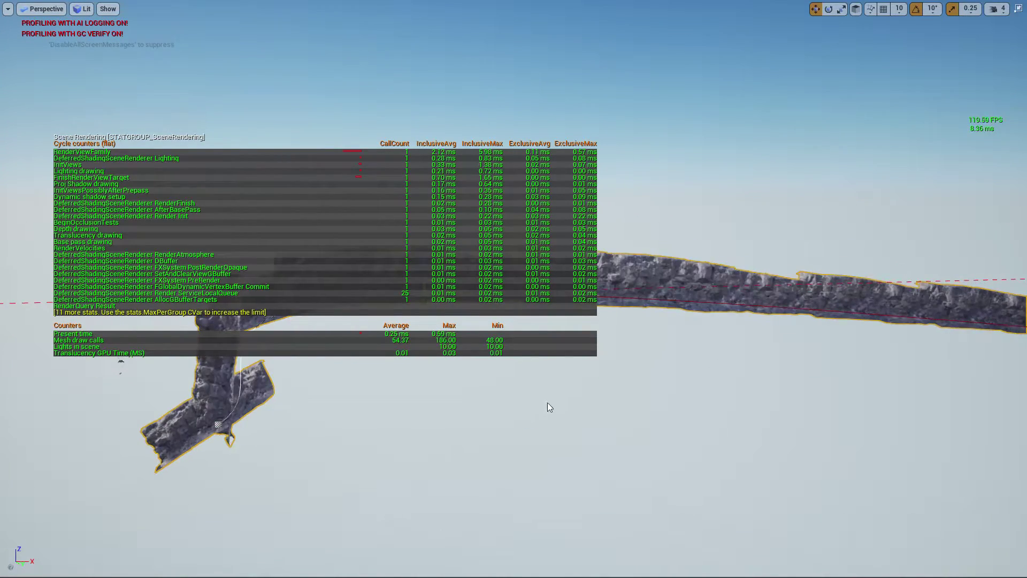
pyautogui.keyDown('alt'); pyautogui.moveTo(550, 408); pyautogui.dragTo(673, 483); pyautogui.keyUp('alt')
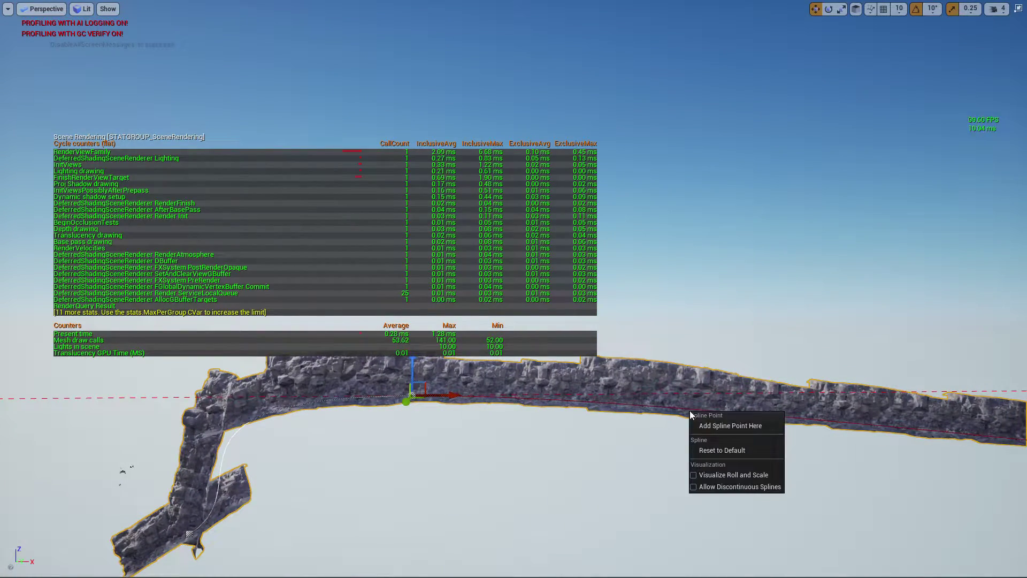
pyautogui.click(718, 425)
pyautogui.moveTo(704, 402); pyautogui.dragTo(631, 575)
# - Add a spline point midway along the ridge's outer straight stretch and raise it well above the rest of the wall
pyautogui.keyDown('alt'); pyautogui.moveTo(374, 499); pyautogui.dragTo(289, 479); pyautogui.keyUp('alt')
pyautogui.keyDown('alt'); pyautogui.moveTo(417, 465); pyautogui.dragTo(377, 499); pyautogui.keyUp('alt')
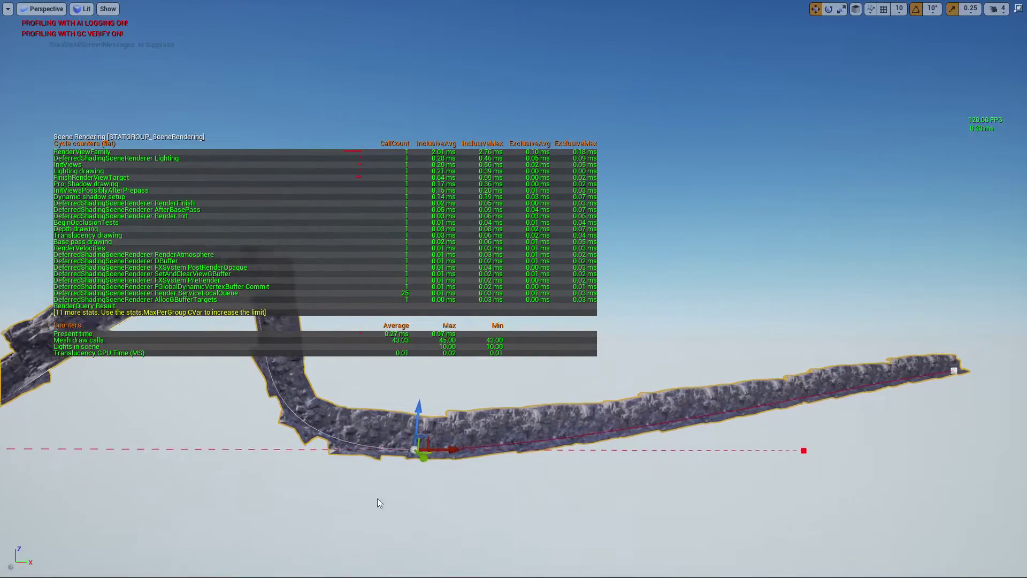
pyautogui.rightClick(683, 411)
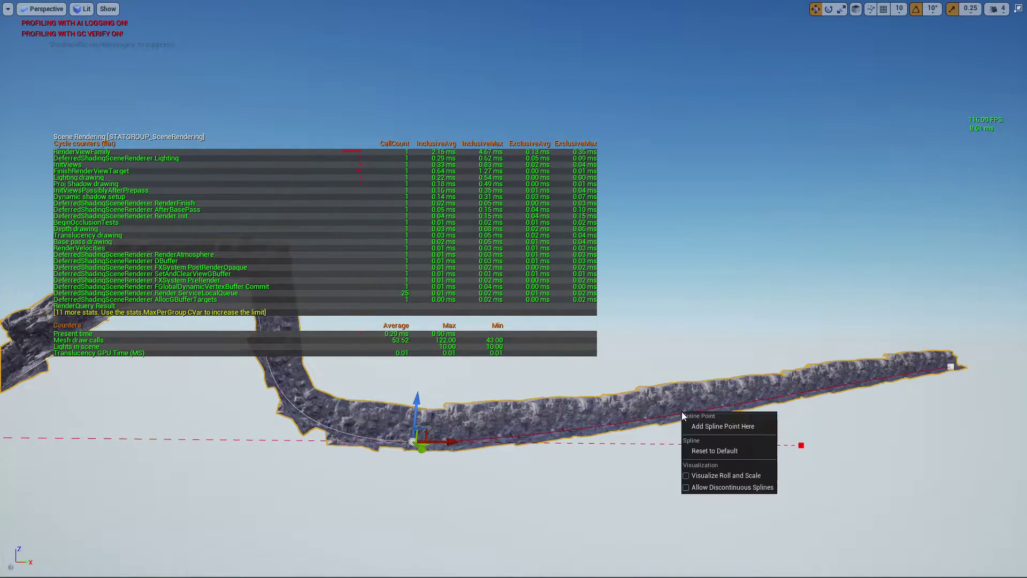
pyautogui.click(717, 426)
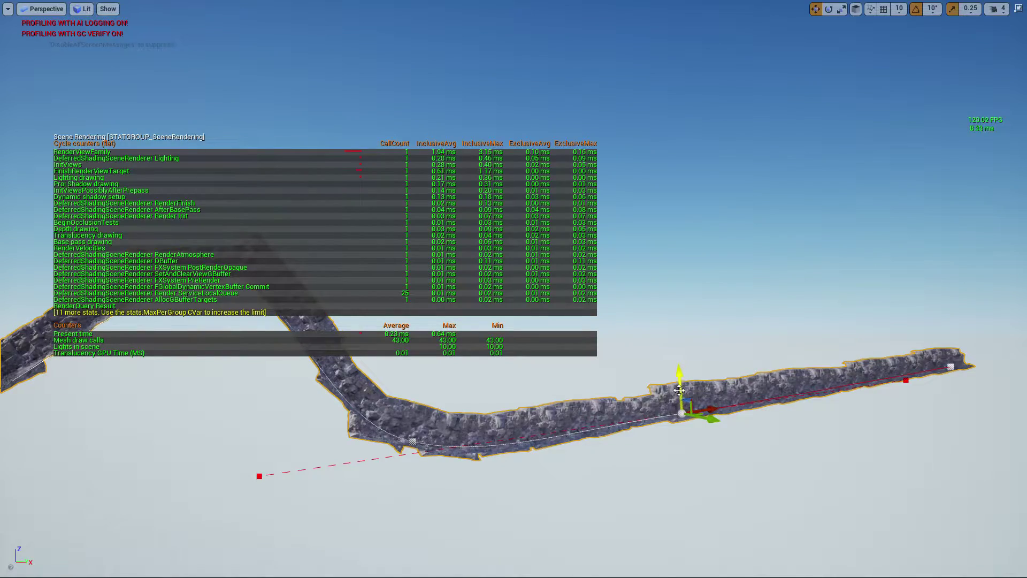
pyautogui.moveTo(679, 391); pyautogui.dragTo(397, 67)
pyautogui.moveTo(397, 67); pyautogui.dragTo(337, 79, button='right')
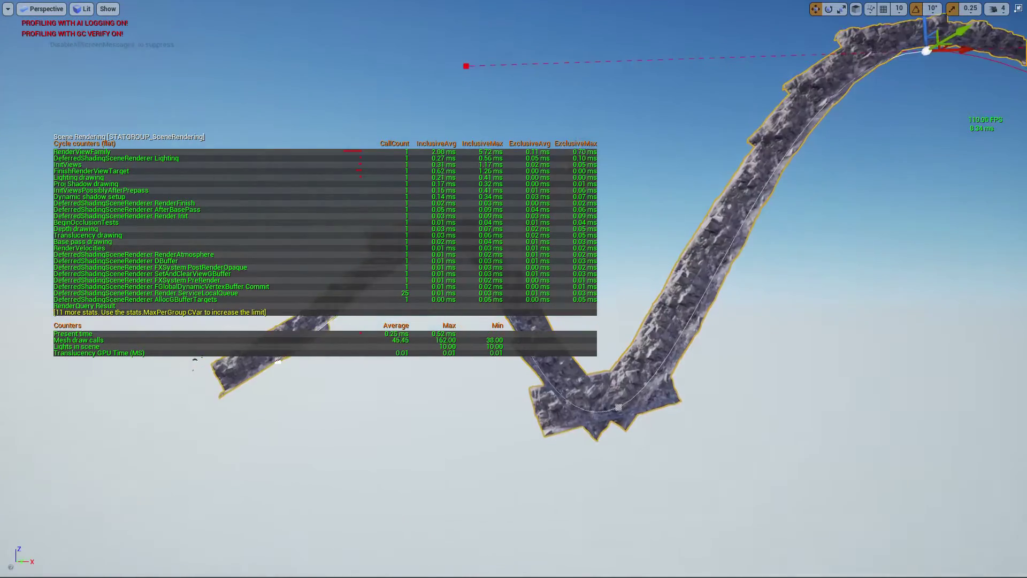
# - Add another spline point between the raised point and the ridge's far end, and move it downward to form a steep drop
pyautogui.moveTo(428, 312); pyautogui.dragTo(666, 323, button='right')
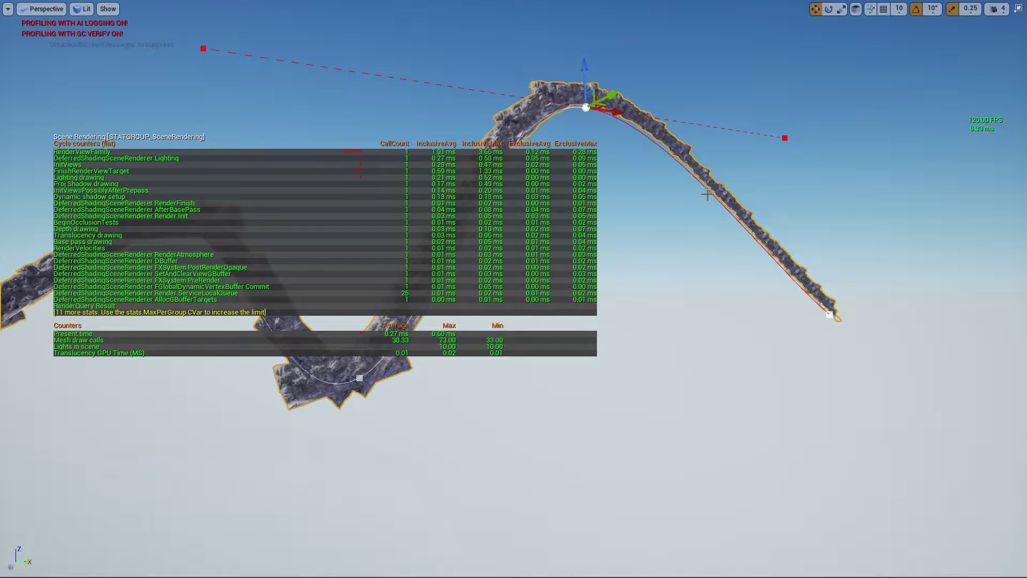
pyautogui.click(729, 199)
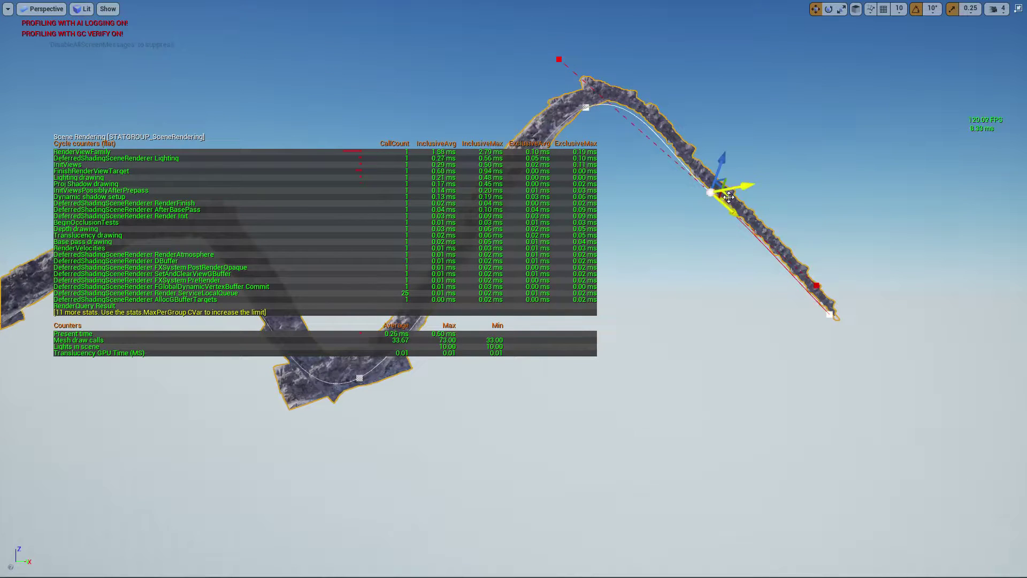
pyautogui.moveTo(727, 153); pyautogui.dragTo(664, 327)
pyautogui.moveTo(664, 327); pyautogui.dragTo(525, 321, button='right')
pyautogui.keyDown('alt'); pyautogui.moveTo(626, 348); pyautogui.dragTo(598, 423); pyautogui.keyUp('alt')
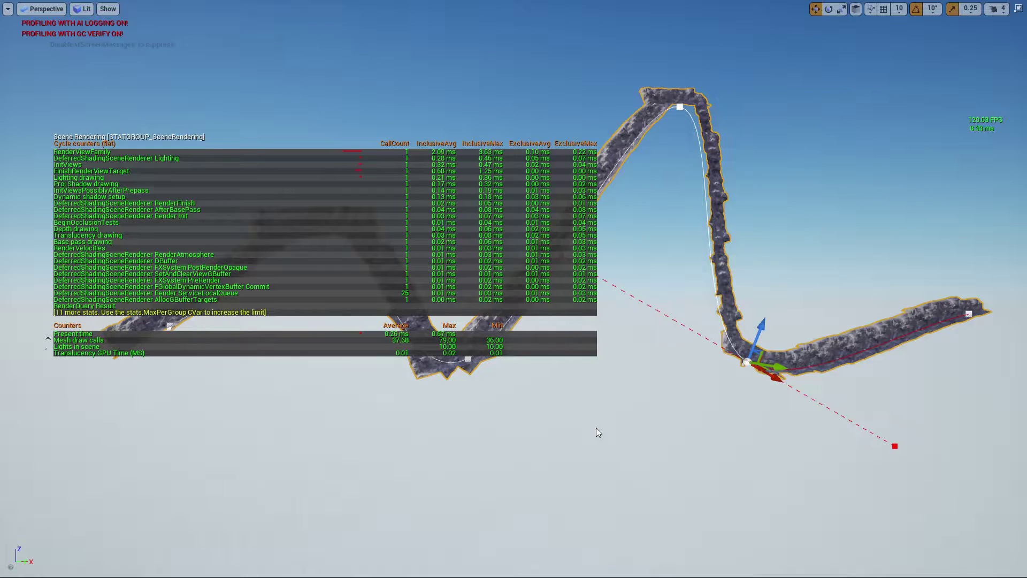
# - Play the level to examine the mesh draw calls and frame rate of the bent ridge, and stop playing
pyautogui.hotkey('alt', 'p')
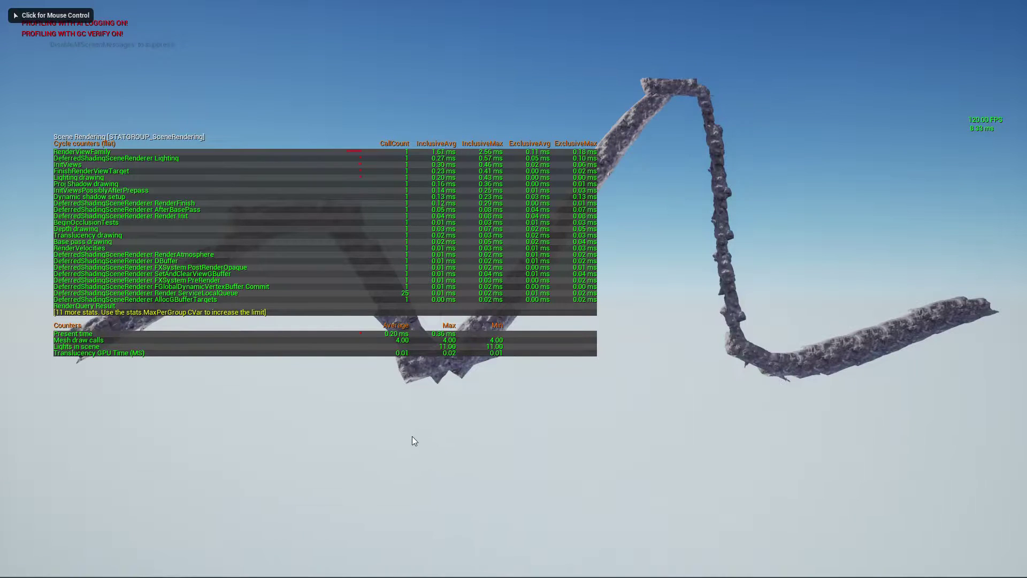
pyautogui.click(544, 391)
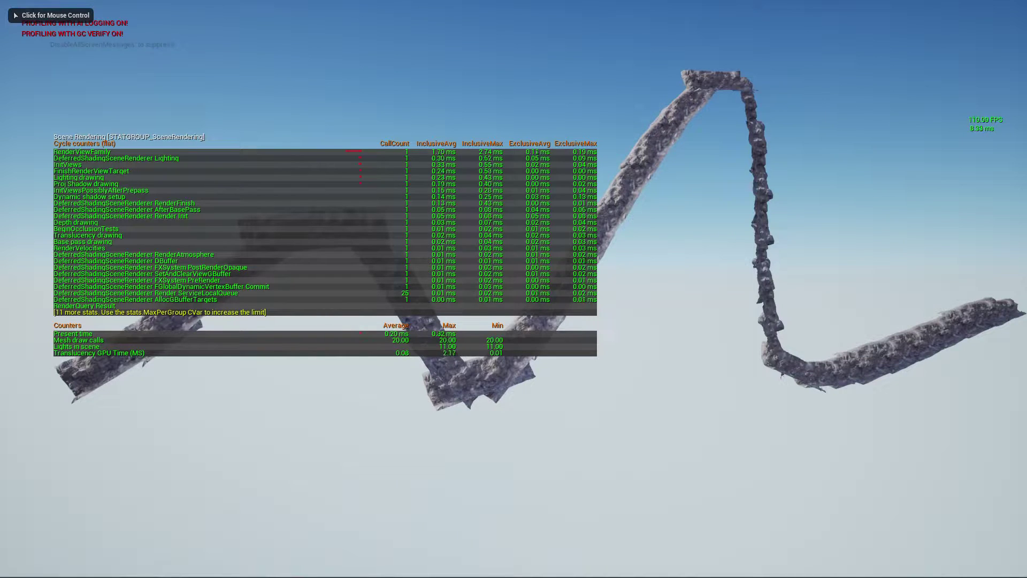
pyautogui.press('Escape')
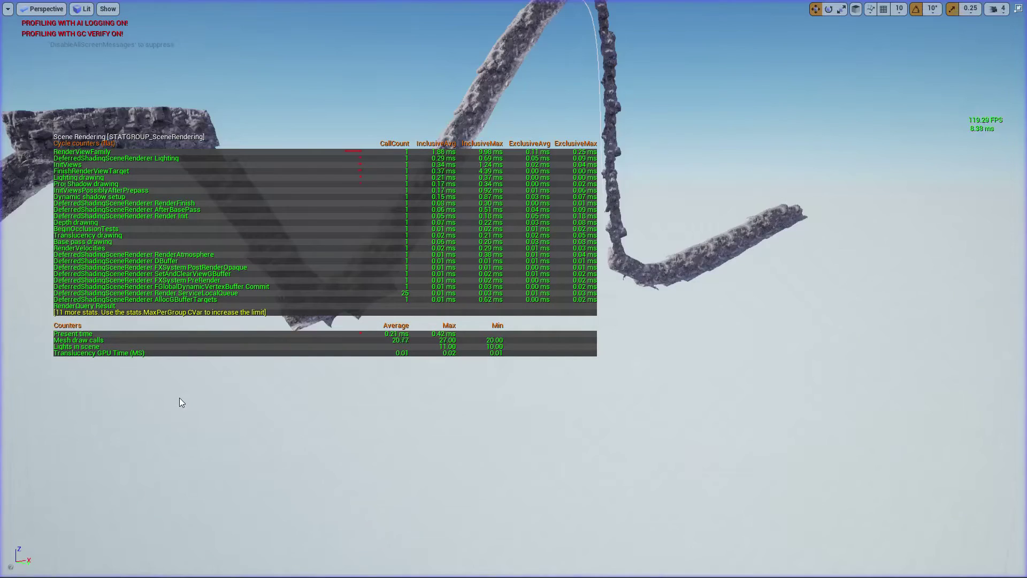
# - Undo the recent spline point additions and moves on the ridge
pyautogui.hotkey('ctrl', 'z')
pyautogui.hotkey('ctrl', 'z')
pyautogui.hotkey('ctrl', 'z')
pyautogui.hotkey('ctrl', 'z')
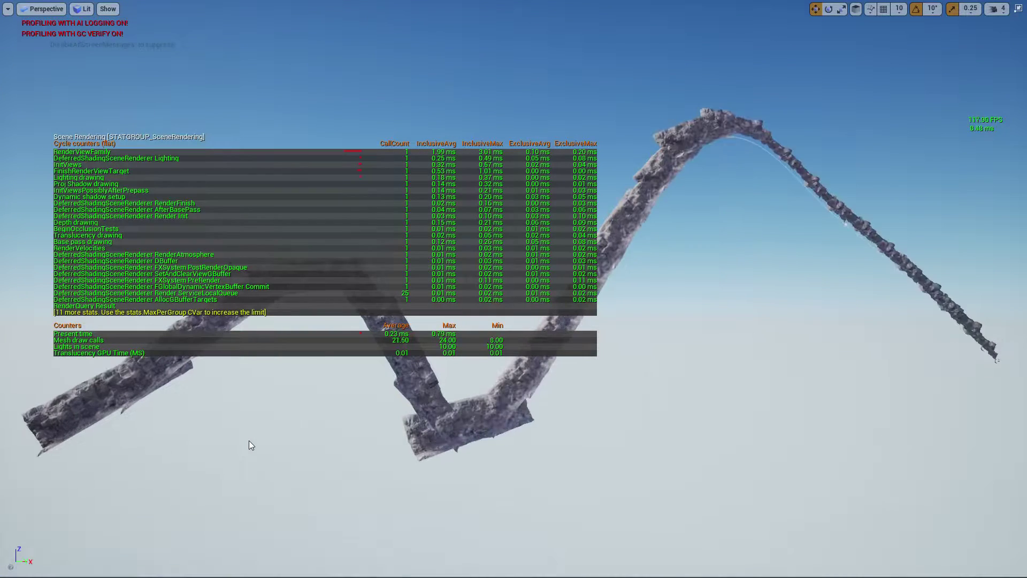
pyautogui.hotkey('ctrl', 'z')
pyautogui.hotkey('ctrl', 'z')
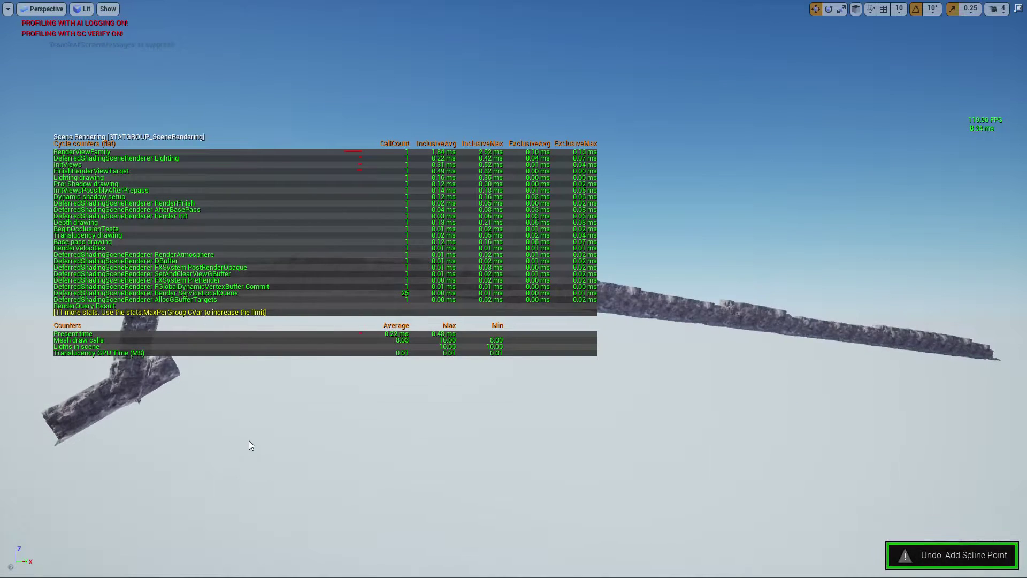
# - Extend the straight stretch of the ridge much further by moving its end spline point outward along the X axis
pyautogui.moveTo(478, 518); pyautogui.dragTo(539, 543, button='right')
pyautogui.moveTo(833, 388); pyautogui.dragTo(833, 389, button='right')
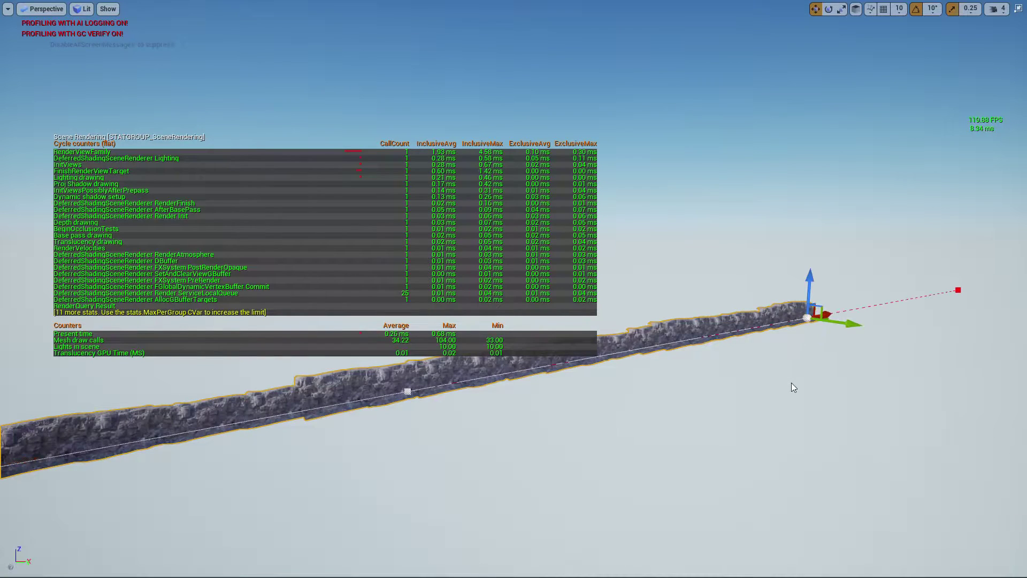
pyautogui.moveTo(791, 383); pyautogui.dragTo(843, 383, button='right')
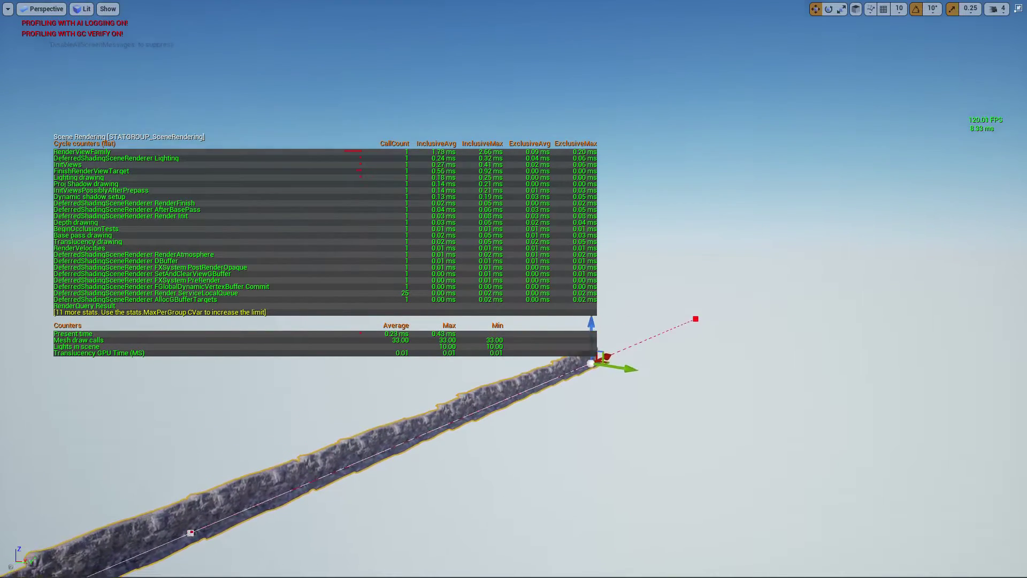
pyautogui.moveTo(674, 252); pyautogui.dragTo(678, 298, button='right')
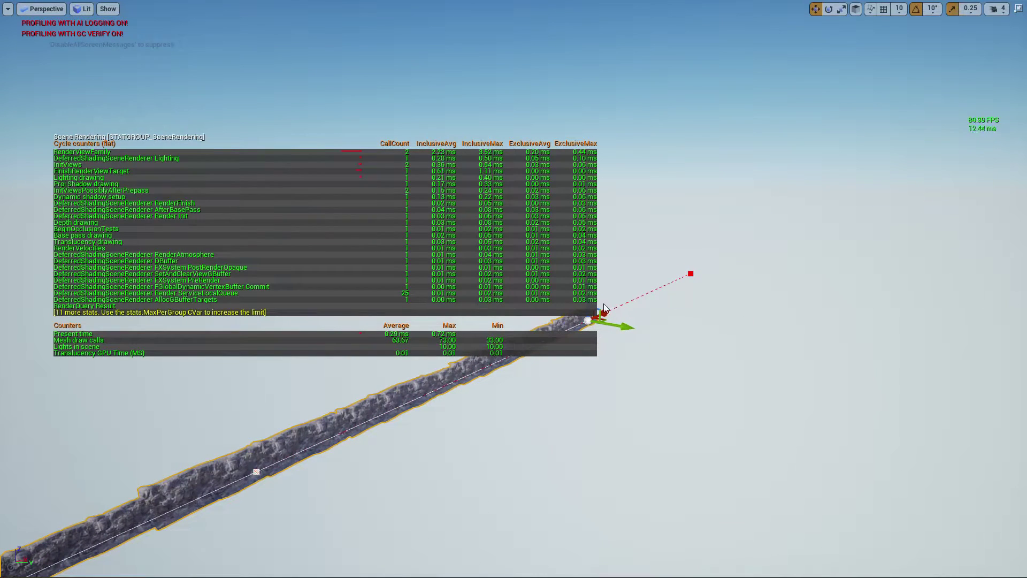
pyautogui.moveTo(604, 312); pyautogui.dragTo(951, 199)
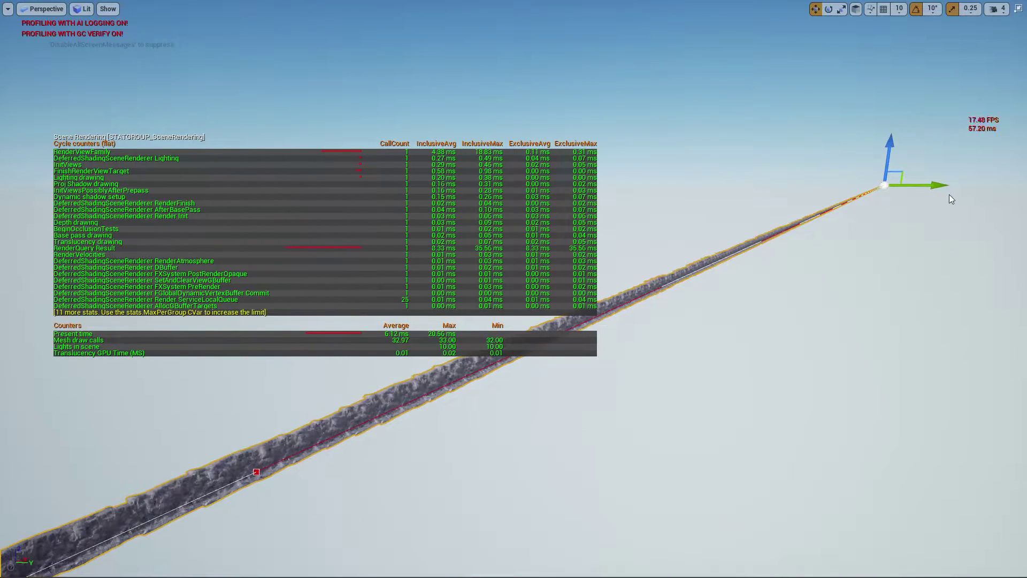
pyautogui.moveTo(952, 199)
pyautogui.mouseDown(button='right')
pyautogui.moveTo(905, 222)
pyautogui.moveTo(939, 190)
pyautogui.mouseUp(button='right')
# - Leave the full-screen viewport, open the Procedural_Ridge blueprint for editing, and bring up its Construction Script graph
pyautogui.press('F11')
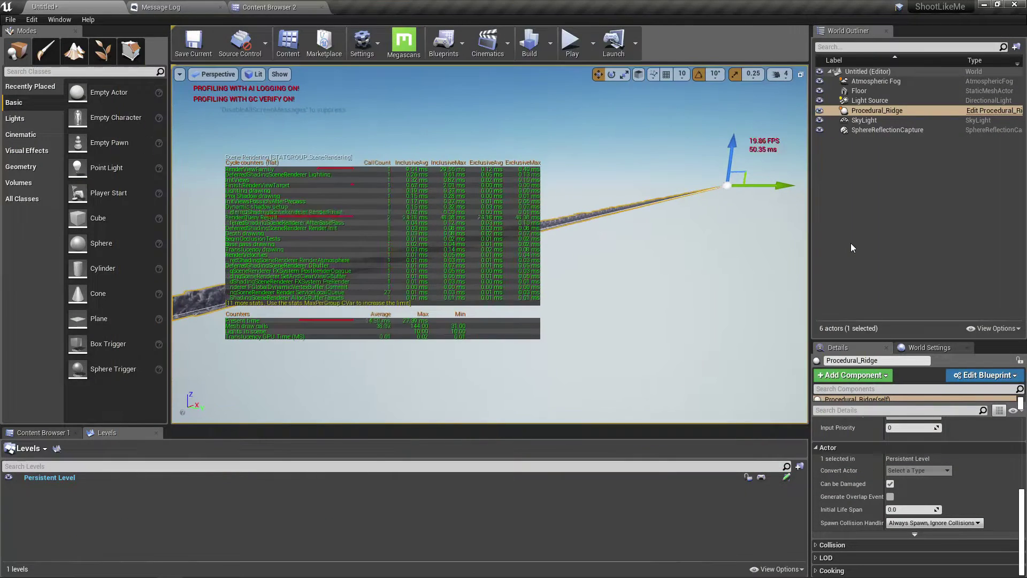
pyautogui.click(992, 110)
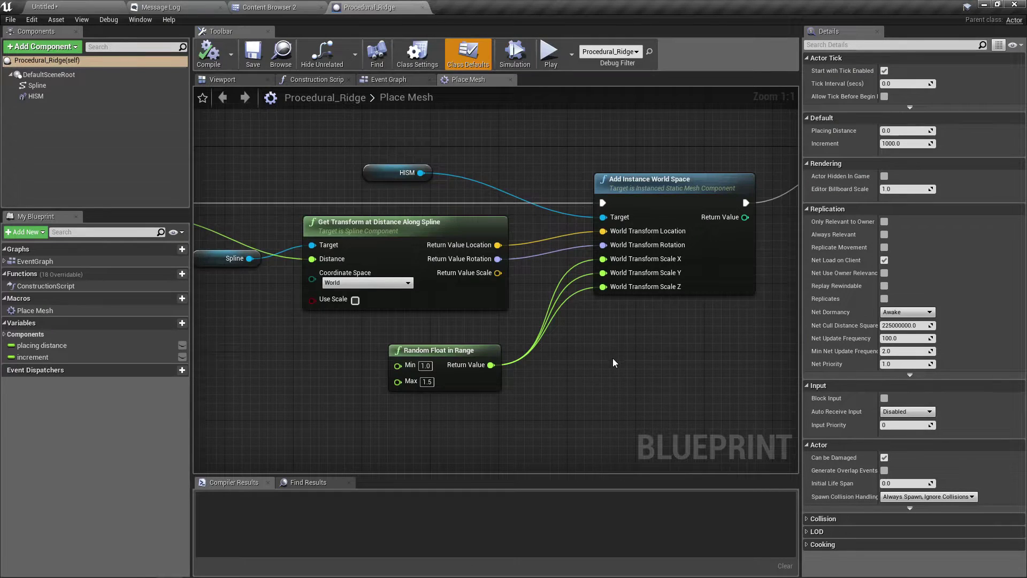
pyautogui.scroll(-3, 614, 362)
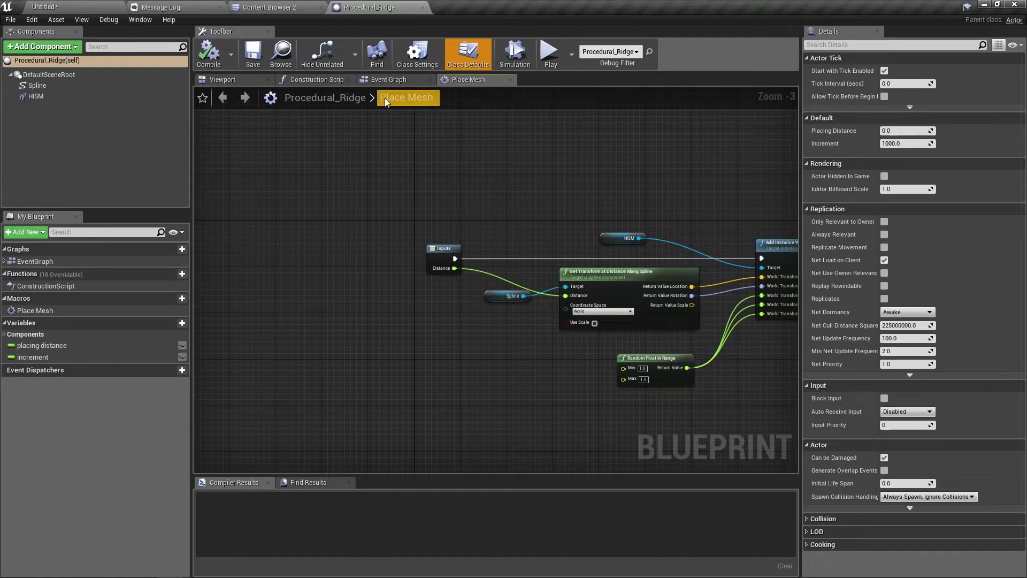
pyautogui.click(381, 83)
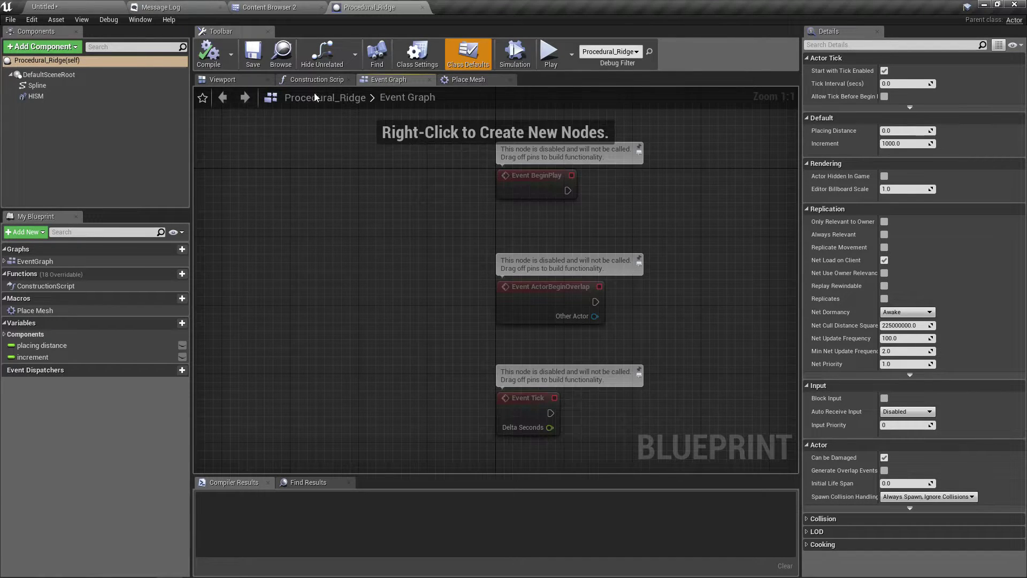
pyautogui.click(341, 78)
pyautogui.moveTo(380, 152); pyautogui.dragTo(604, 164, button='right')
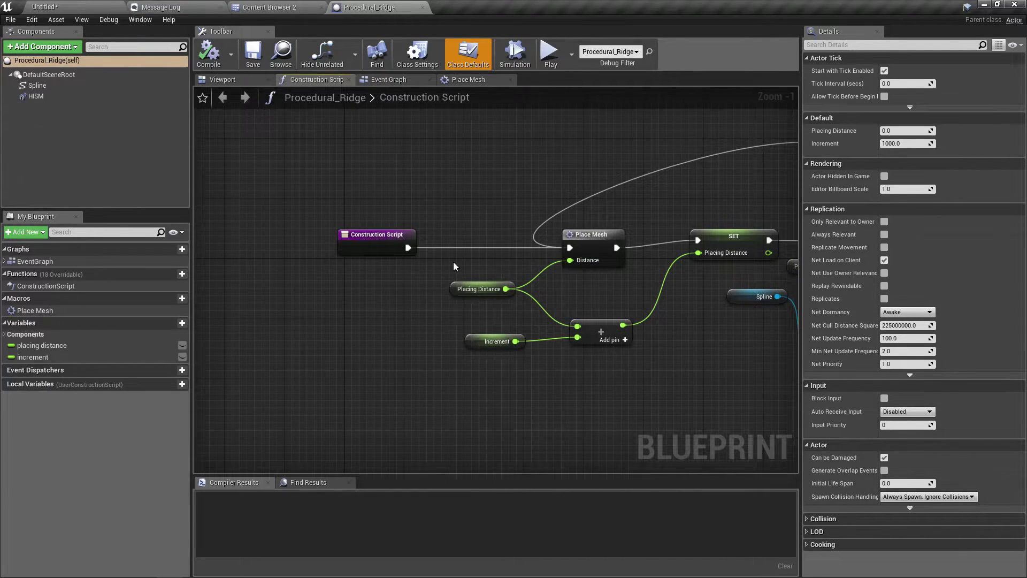
pyautogui.moveTo(454, 262); pyautogui.dragTo(331, 248, button='right')
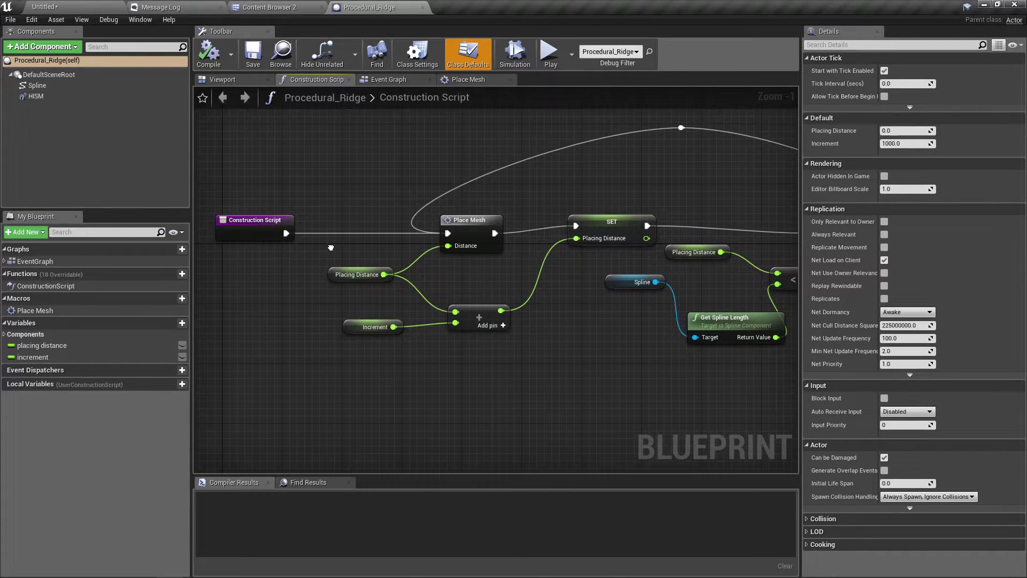
# - Add a variable named count and insert a Set Count node between the Construction Script node and Place Mesh
pyautogui.click(170, 324)
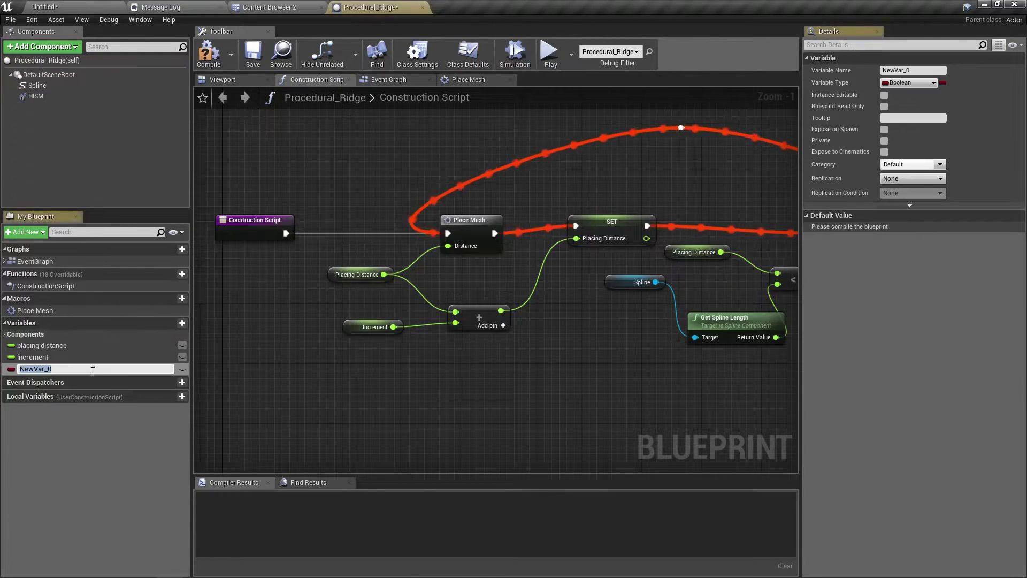
pyautogui.write('count')
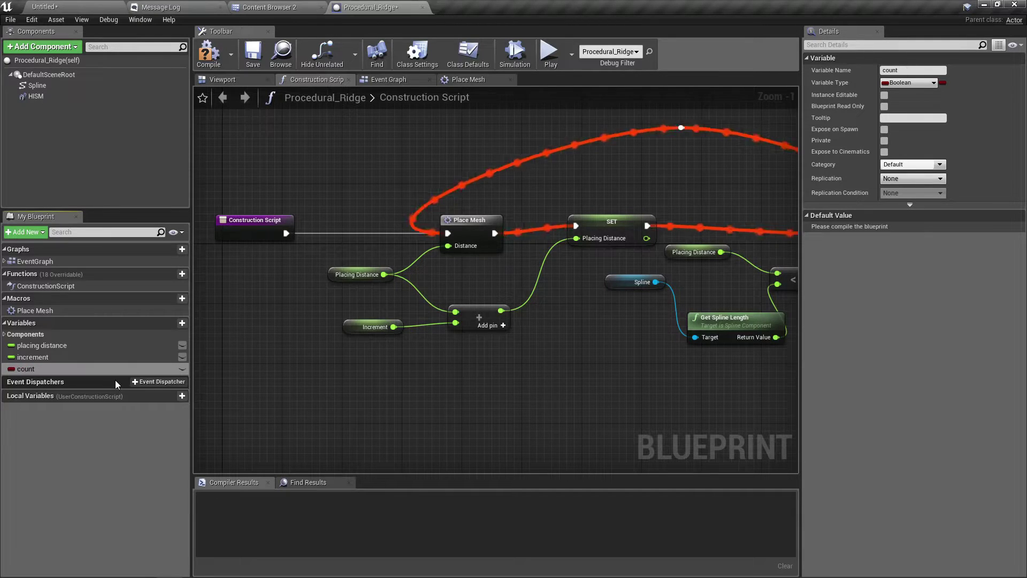
pyautogui.press('Return')
pyautogui.moveTo(279, 232); pyautogui.dragTo(313, 229)
pyautogui.write('set coun')
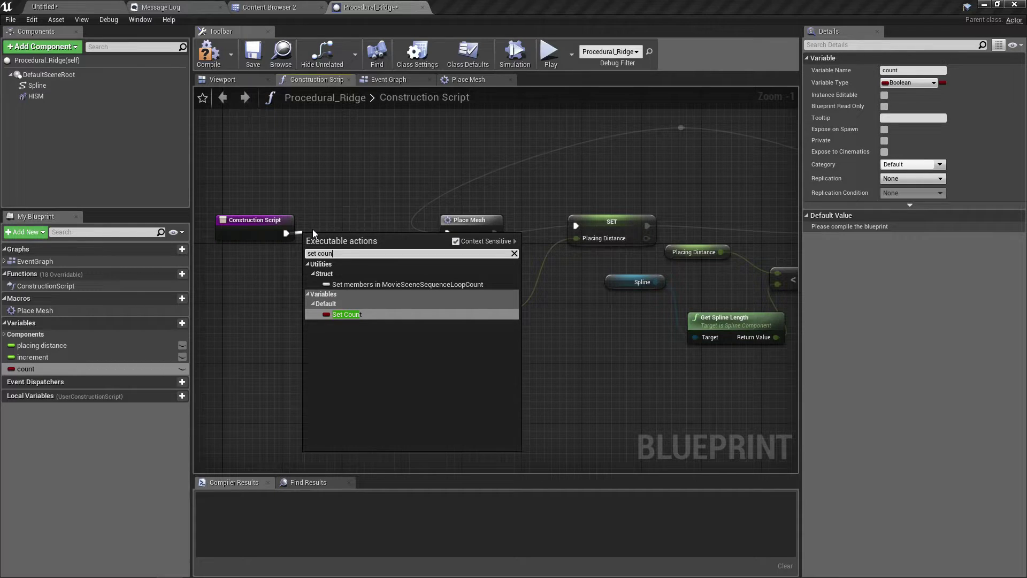
pyautogui.press('Return')
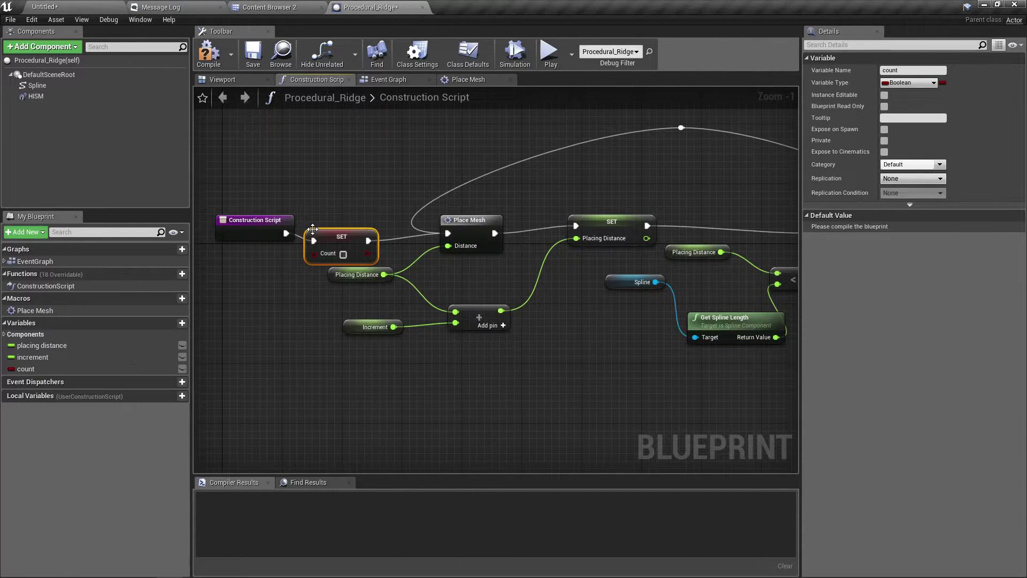
# - Change the count variable's type to Integer and move its Set node up between the Construction Script and Place Mesh nodes
pyautogui.click(26, 368)
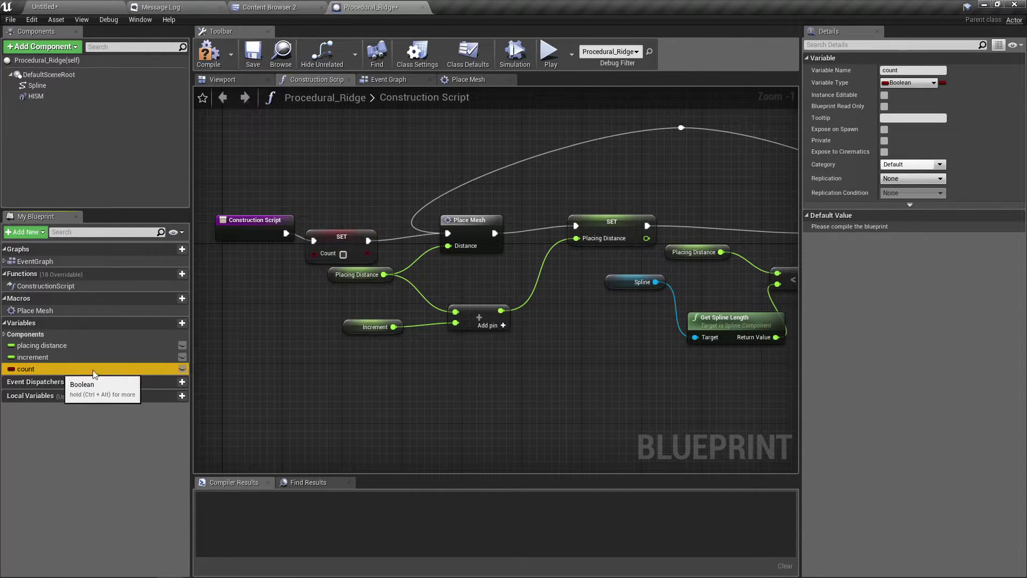
pyautogui.click(919, 85)
pyautogui.click(806, 131)
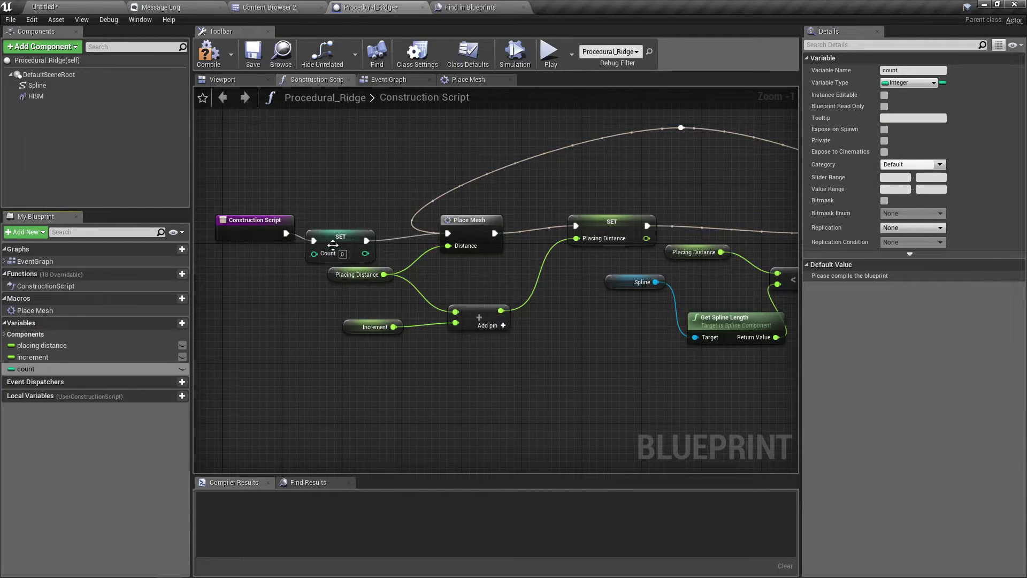
pyautogui.moveTo(330, 250); pyautogui.dragTo(345, 227)
# - Insert an integer ++ increment node between Set Placing Distance and Branch, and feed the count variable into it
pyautogui.moveTo(563, 329); pyautogui.dragTo(367, 318, button='right')
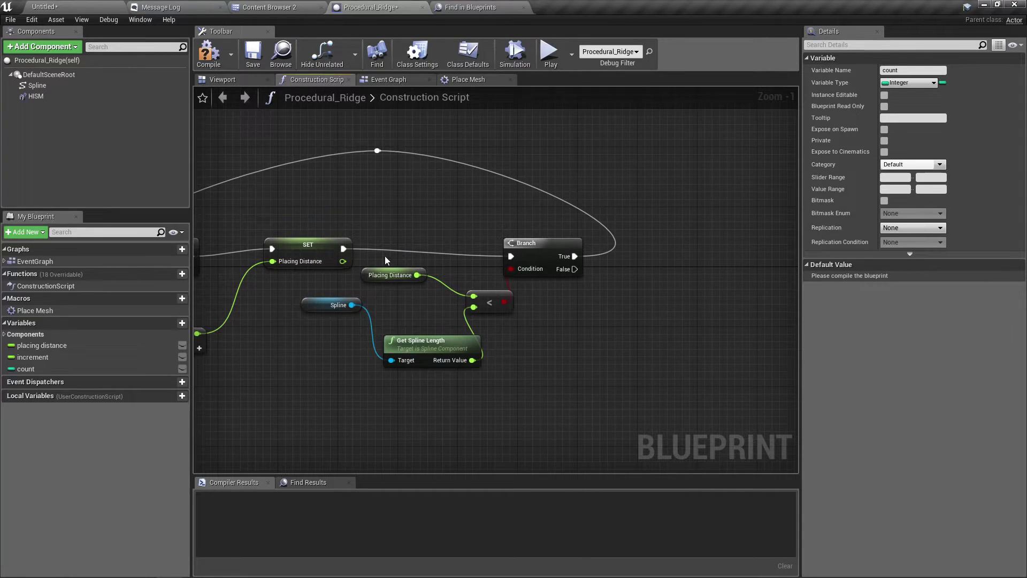
pyautogui.moveTo(343, 248); pyautogui.dragTo(388, 239)
pyautogui.write('cpo')
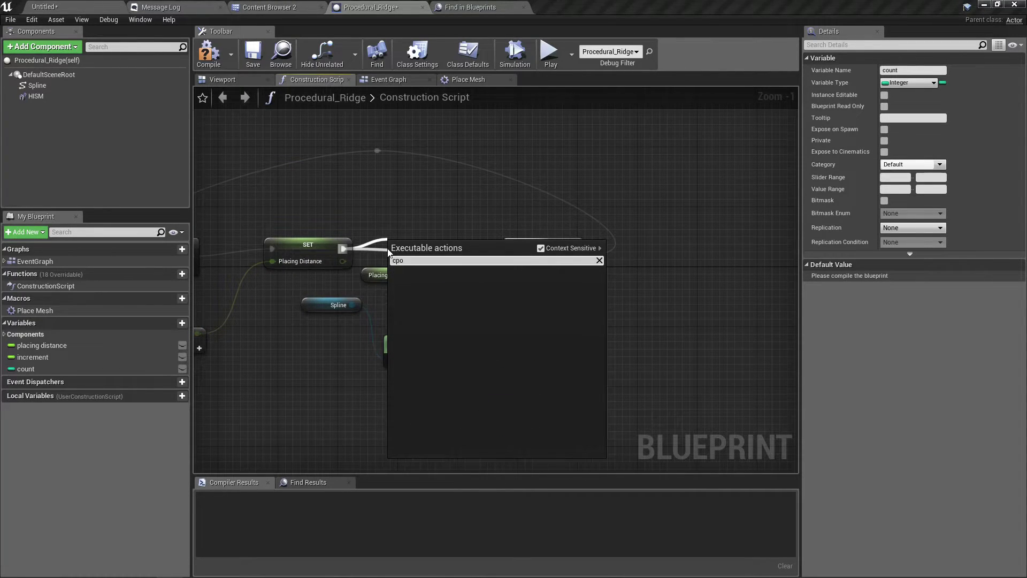
pyautogui.press('BackSpace')
pyautogui.press('BackSpace')
pyautogui.write('oun')
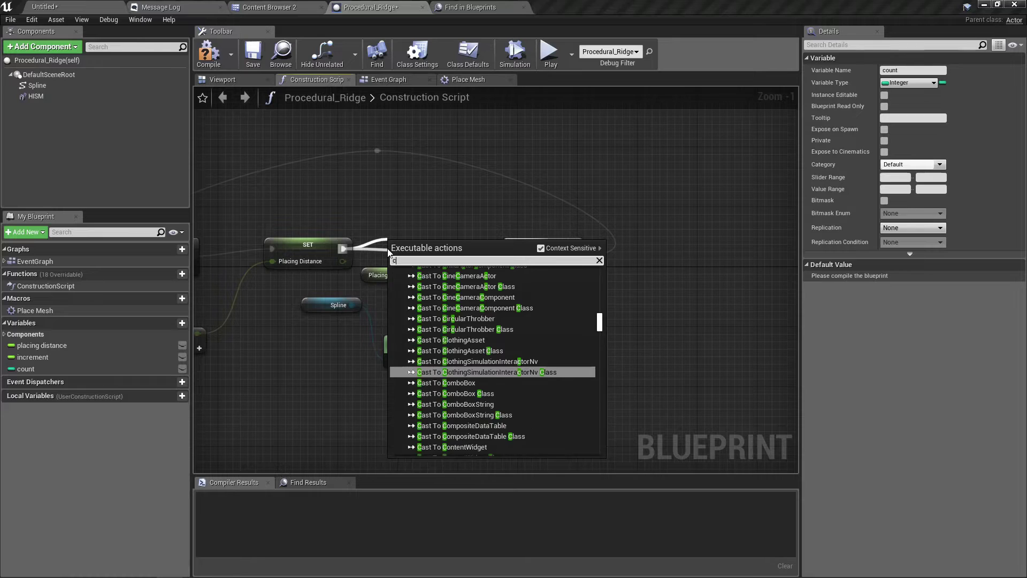
pyautogui.write('t++')
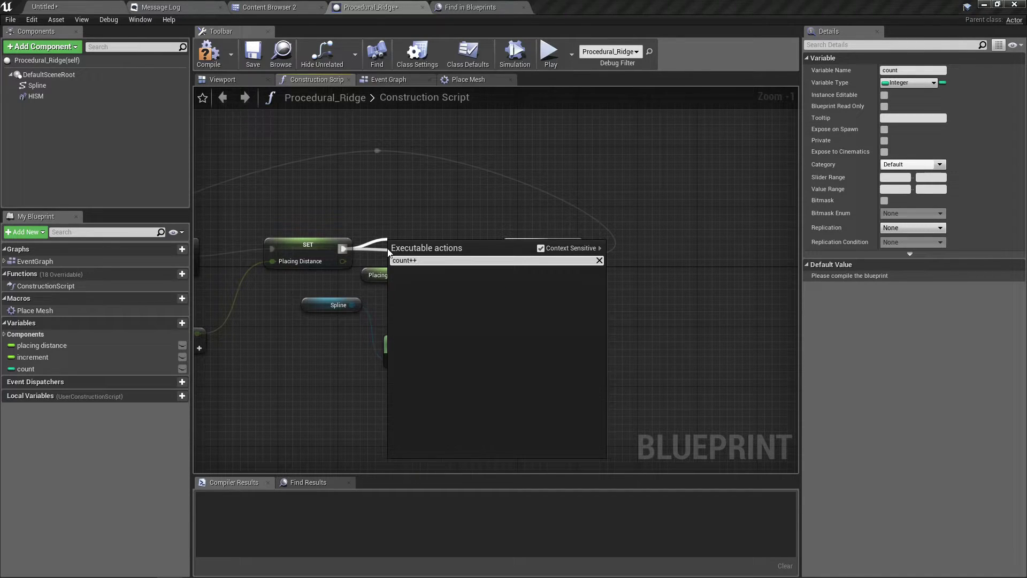
pyautogui.press('BackSpace')
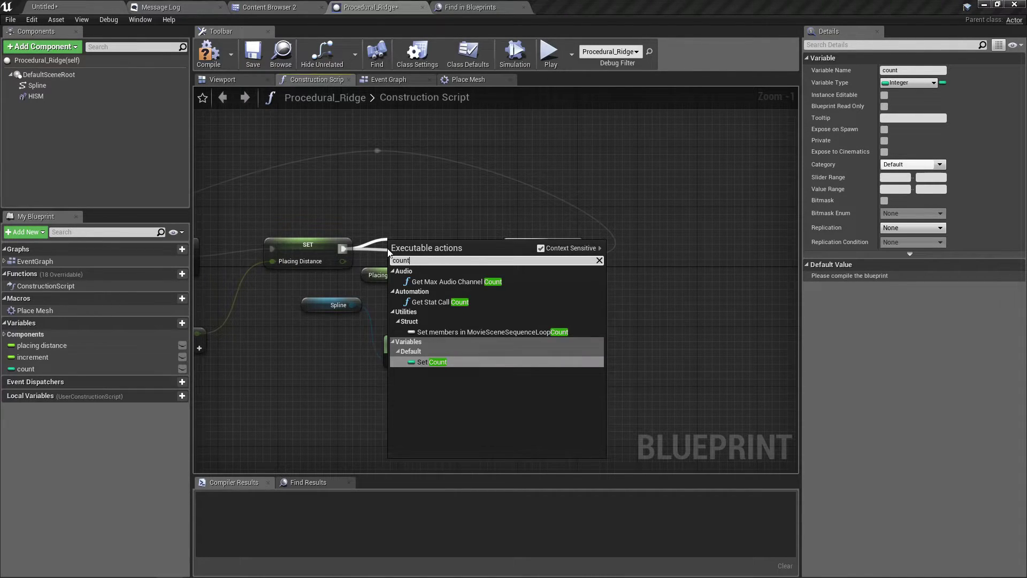
pyautogui.press('BackSpace')
pyautogui.press('BackSpace')
pyautogui.press('BackSpace')
pyautogui.press('BackSpace')
pyautogui.press('BackSpace')
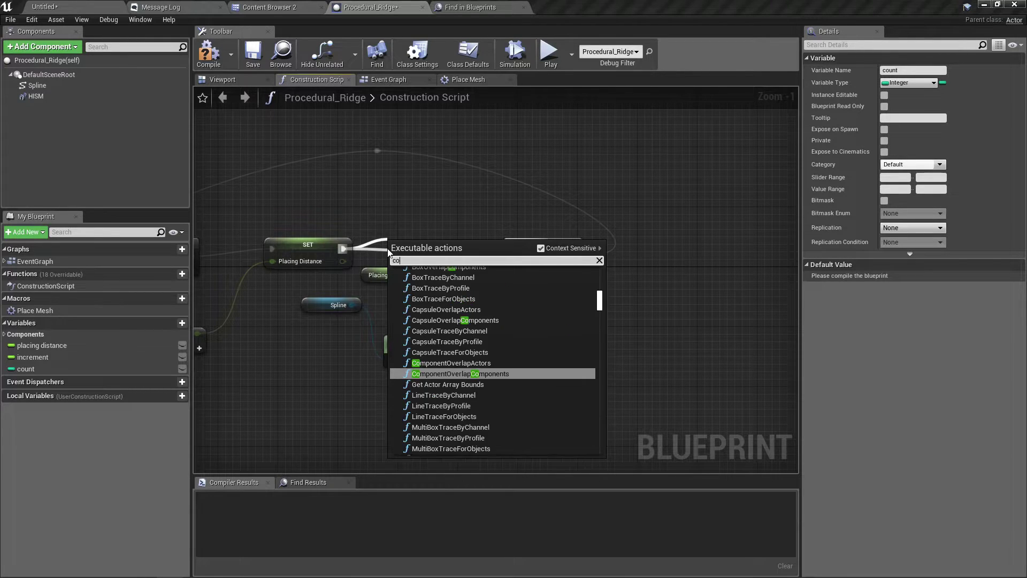
pyautogui.write('++')
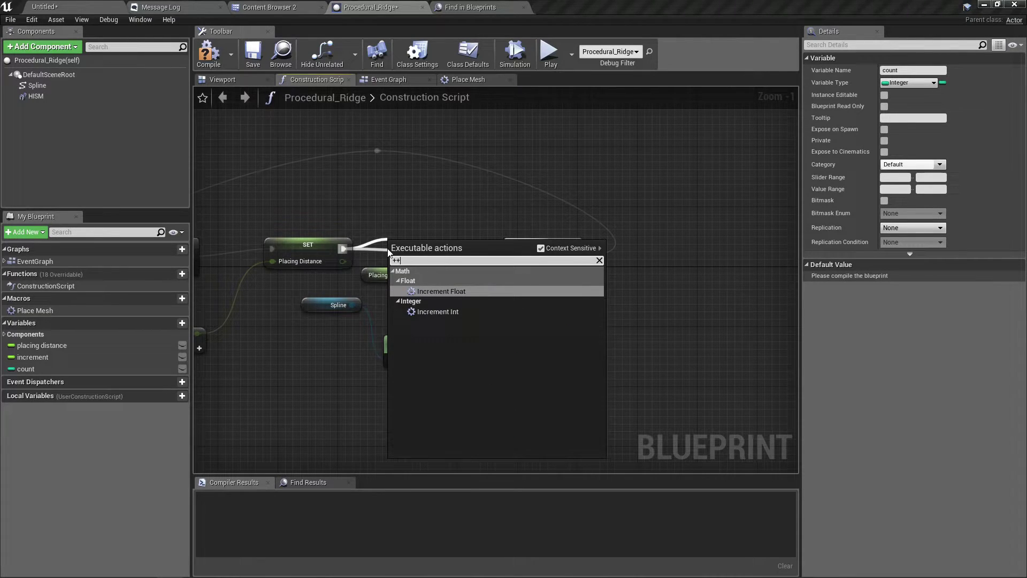
pyautogui.press('Return')
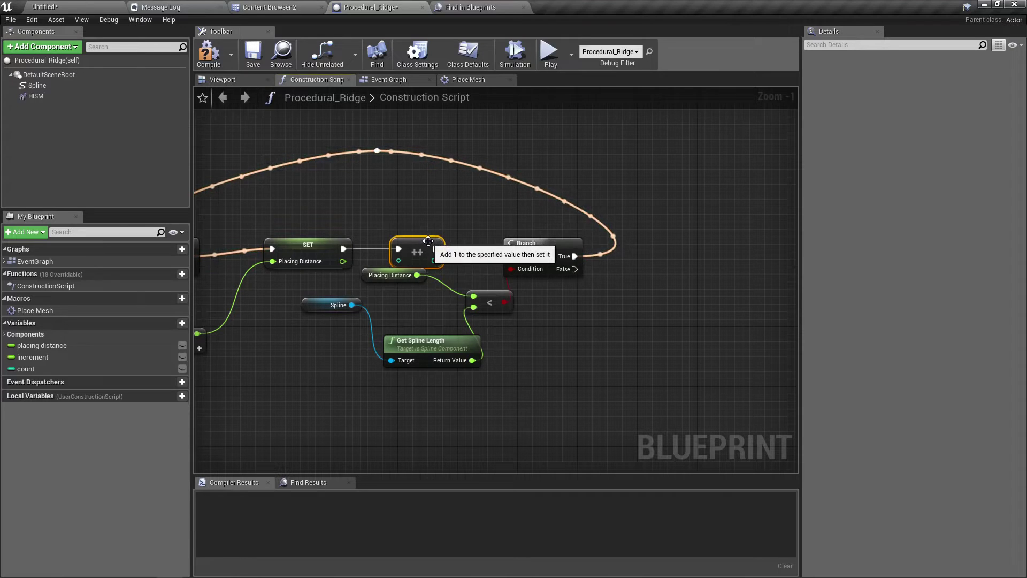
pyautogui.moveTo(427, 238); pyautogui.dragTo(431, 220)
pyautogui.moveTo(50, 367); pyautogui.dragTo(412, 236)
# - Add a Print String node on the Branch's False output and connect the count variable to its In String
pyautogui.moveTo(574, 269); pyautogui.dragTo(615, 301)
pyautogui.write('print string')
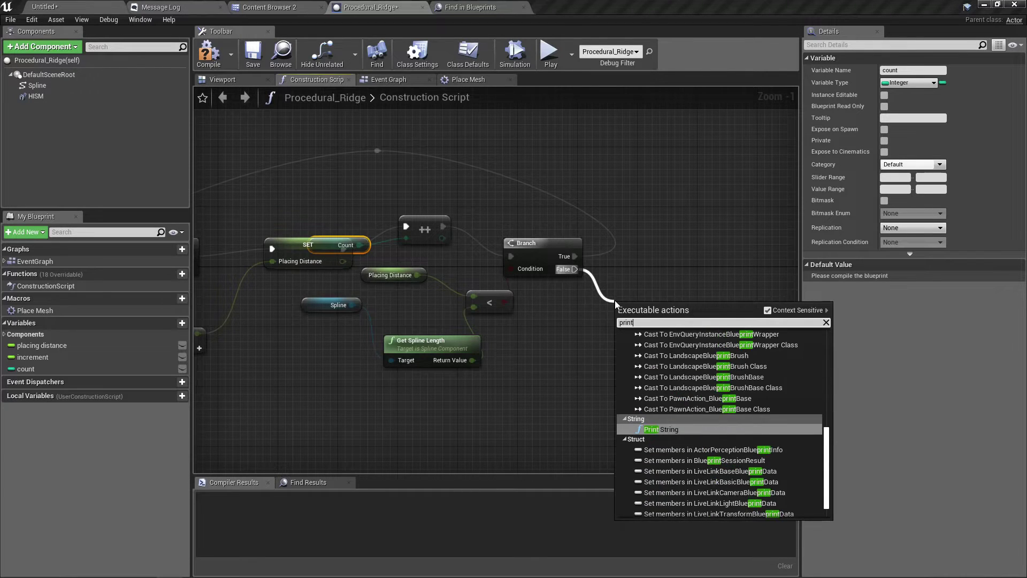
pyautogui.press('Return')
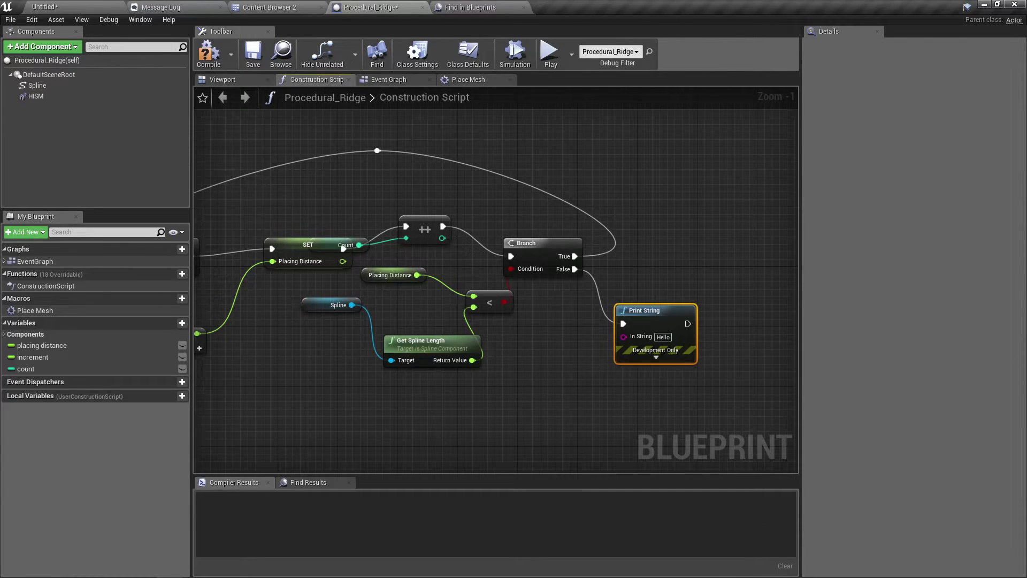
pyautogui.moveTo(26, 369); pyautogui.dragTo(624, 336)
pyautogui.click(583, 365)
# - Set the Print String node's duration to 100 and its text color to red, and compile the blueprint
pyautogui.click(656, 357)
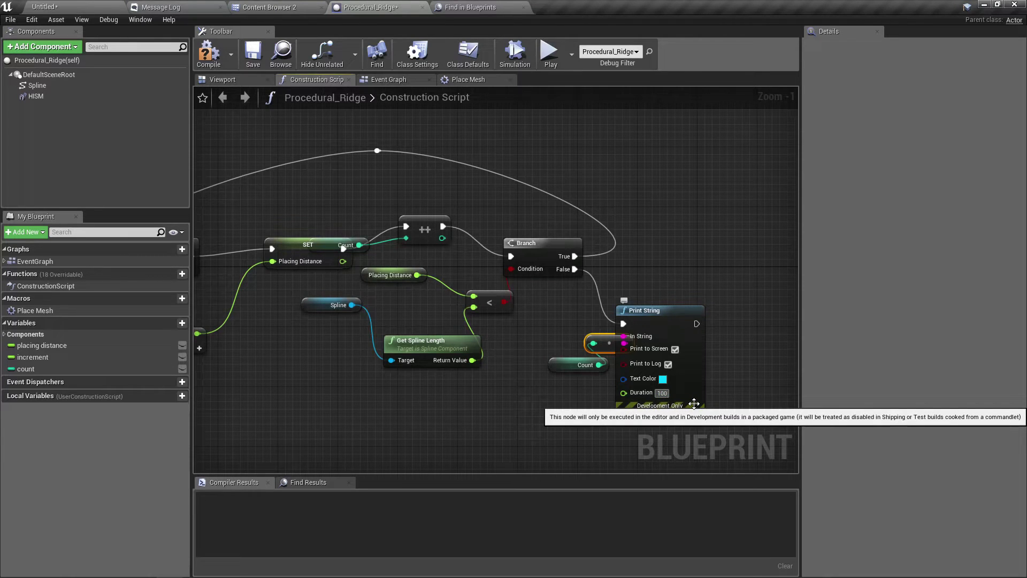
pyautogui.click(663, 378)
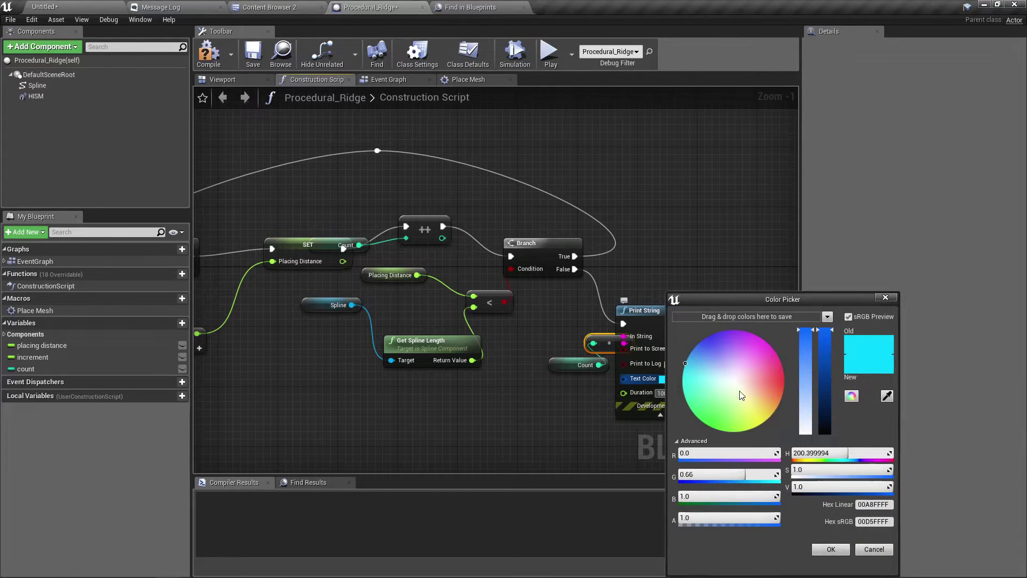
pyautogui.moveTo(741, 395); pyautogui.dragTo(826, 384)
pyautogui.click(830, 549)
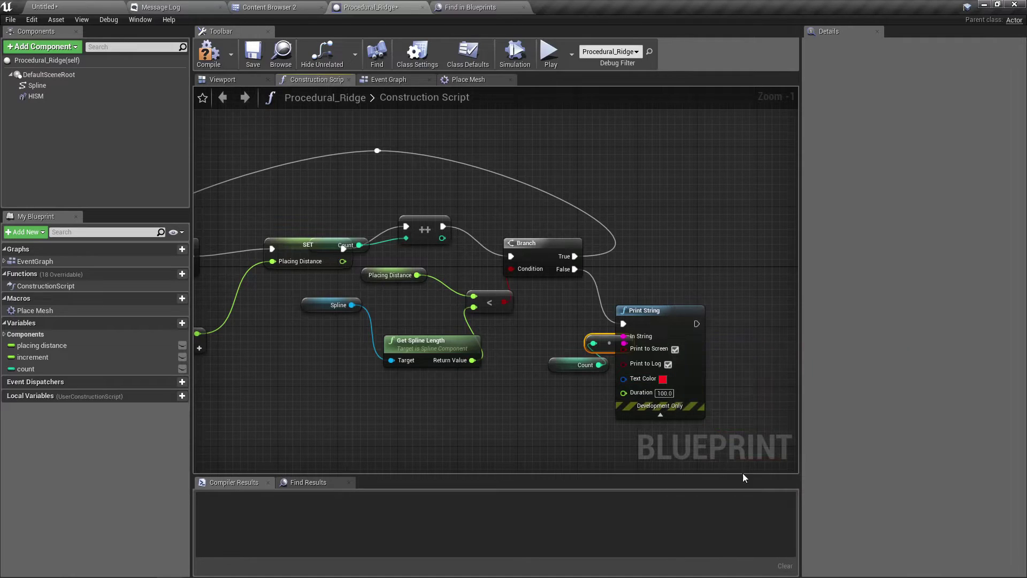
pyautogui.click(669, 394)
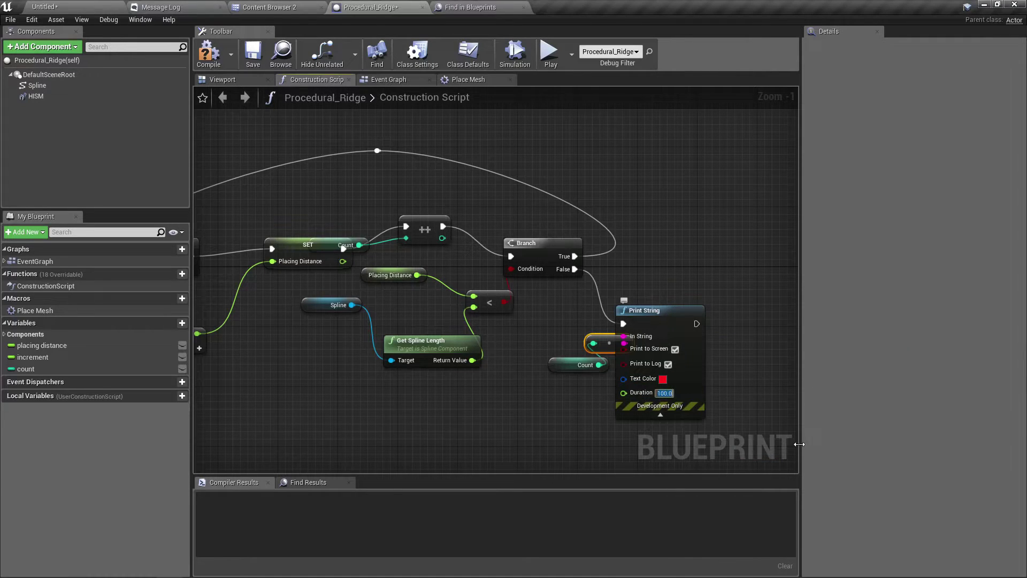
pyautogui.click(216, 60)
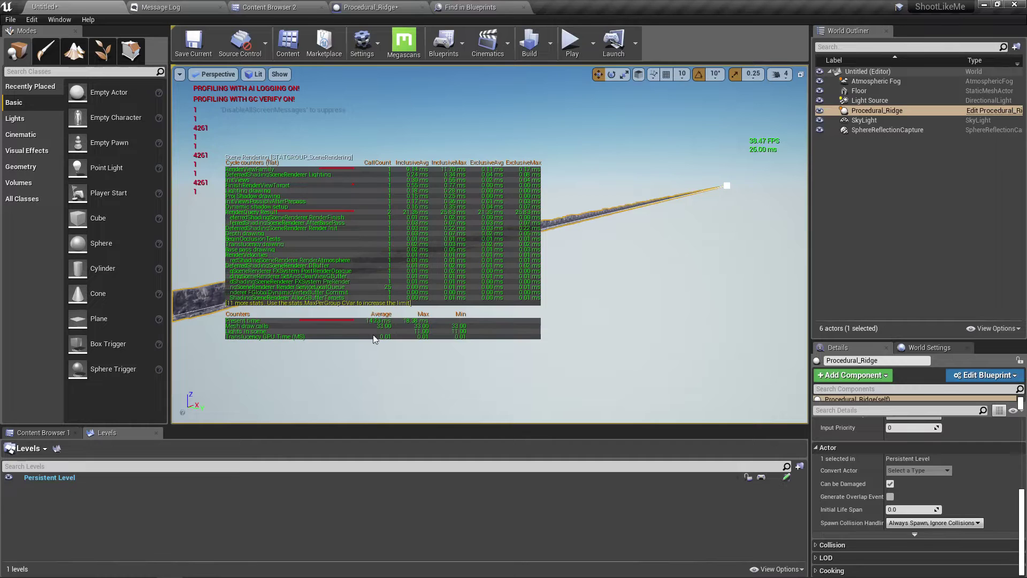
# - Run the level in the full-screen viewport to check the ridge's scene rendering stats and frame rate, and end the play session
pyautogui.moveTo(374, 377)
pyautogui.mouseDown(button='right')
pyautogui.moveTo(348, 376)
pyautogui.moveTo(378, 366)
pyautogui.moveTo(347, 359)
pyautogui.moveTo(370, 377)
pyautogui.mouseUp(button='right')
pyautogui.press('F11')
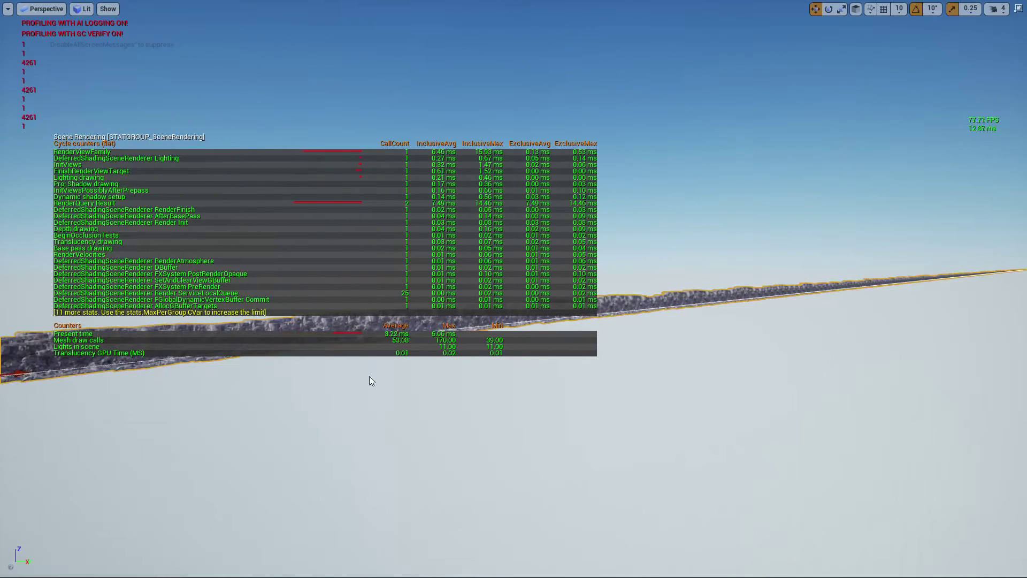
pyautogui.hotkey('alt', 'p')
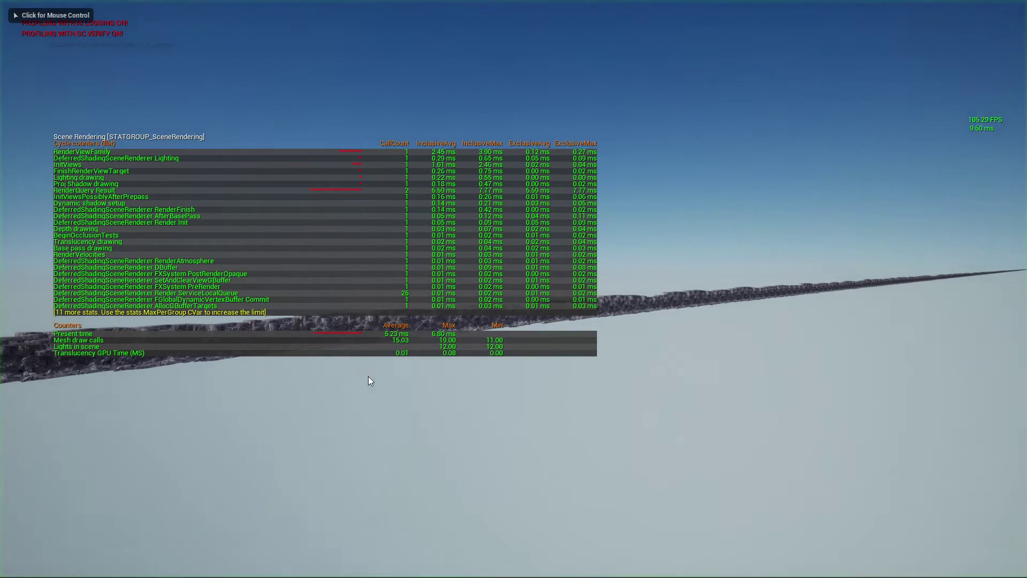
pyautogui.click(368, 377)
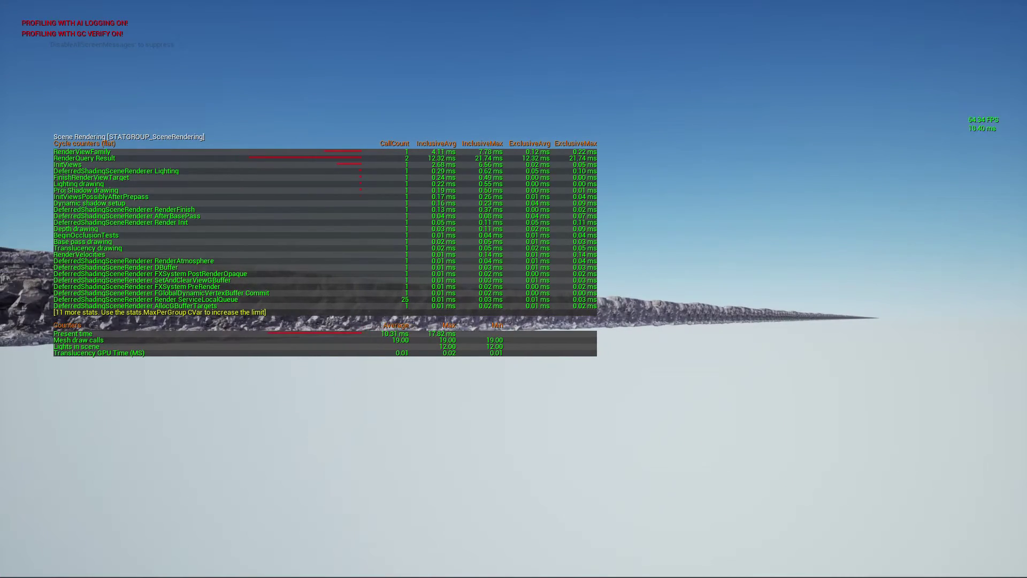
pyautogui.press('Escape')
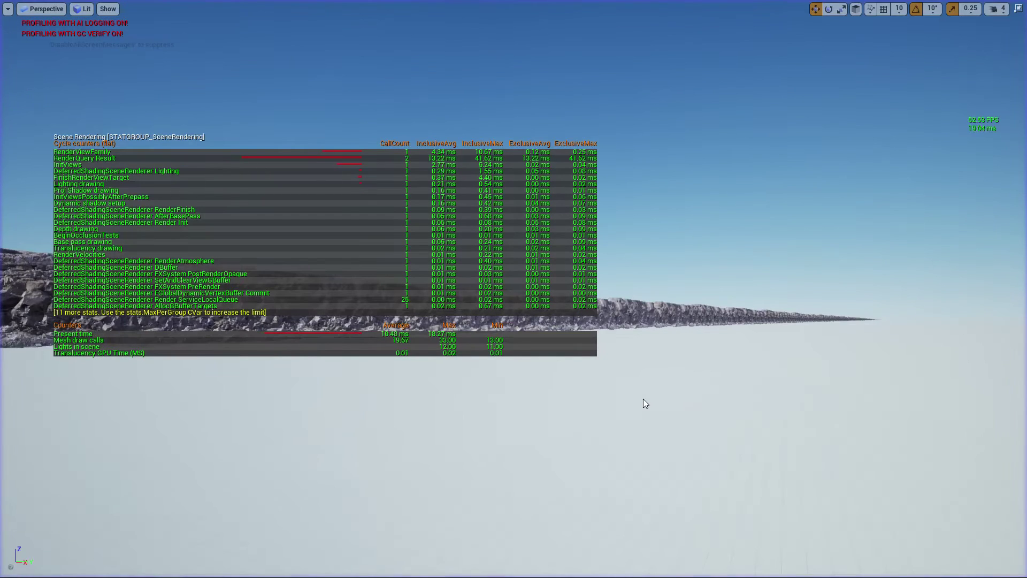
pyautogui.press('Escape')
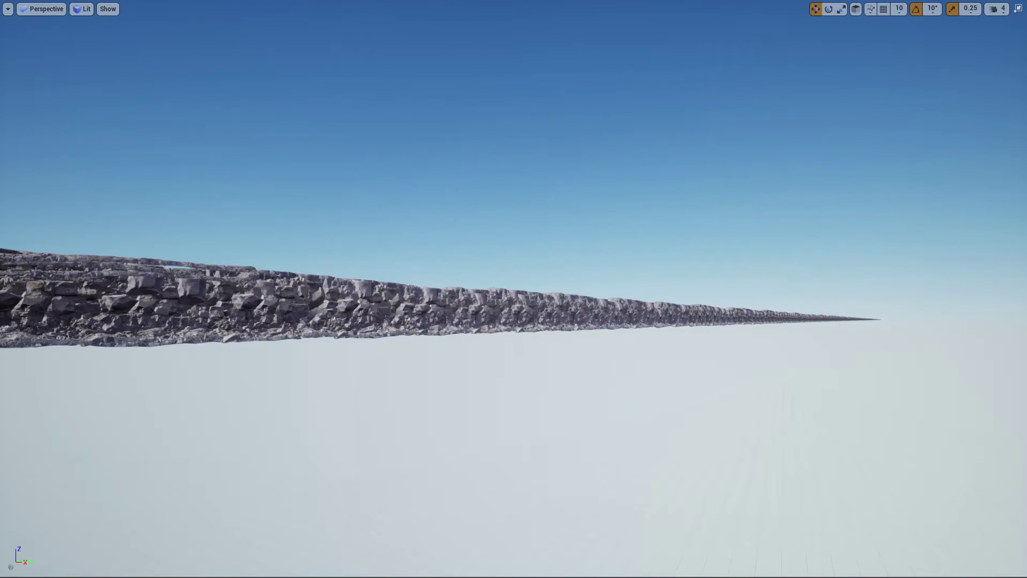
# - Examine the ridge from closer viewpoints alongside the rendering stats, returning the viewport to its normal size
pyautogui.moveTo(459, 368); pyautogui.dragTo(388, 420, button='right')
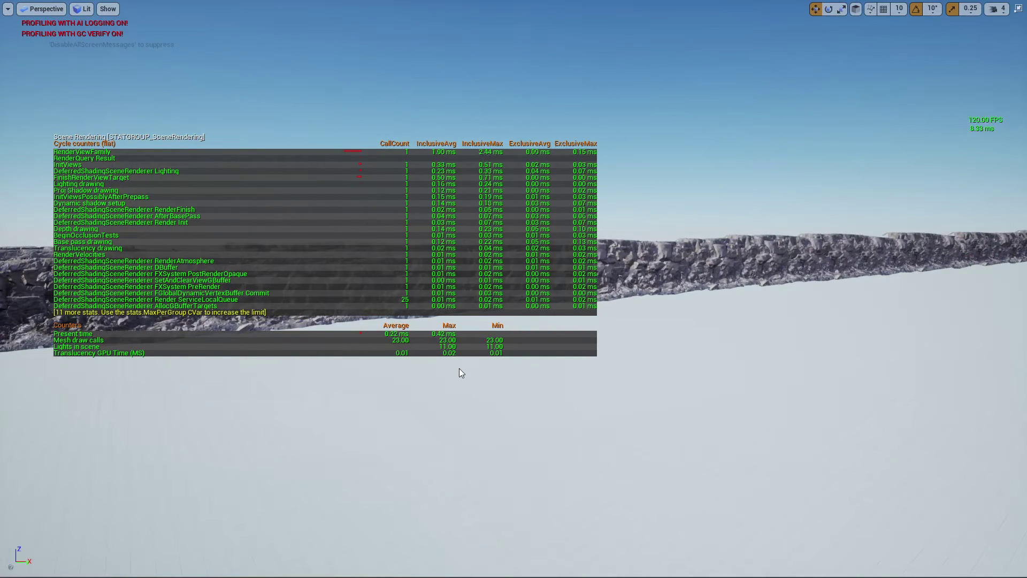
pyautogui.press('F11')
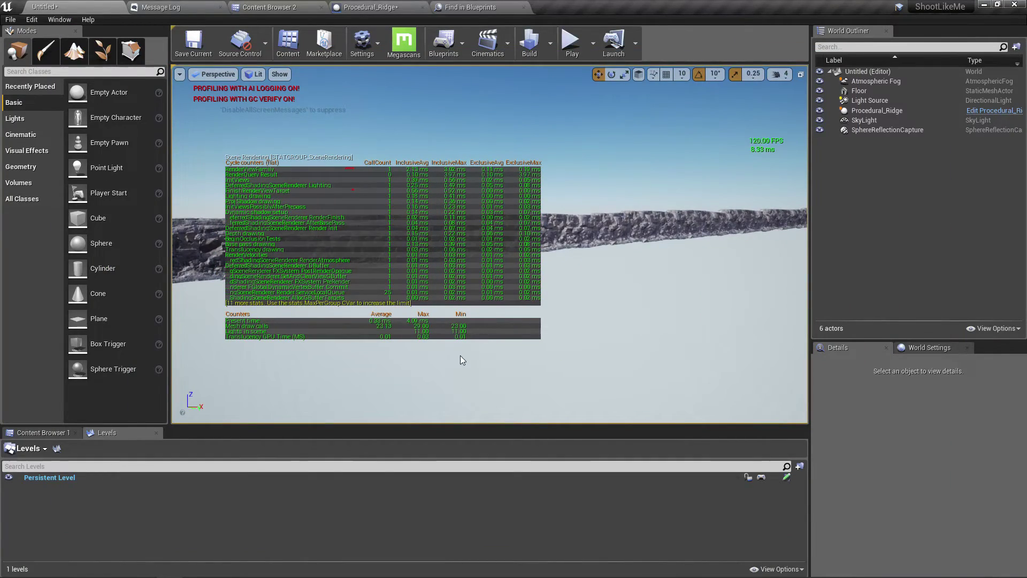
pyautogui.moveTo(444, 343)
pyautogui.mouseDown(button='right')
pyautogui.moveTo(500, 334)
pyautogui.moveTo(446, 327)
pyautogui.mouseUp(button='right')
pyautogui.press('w')
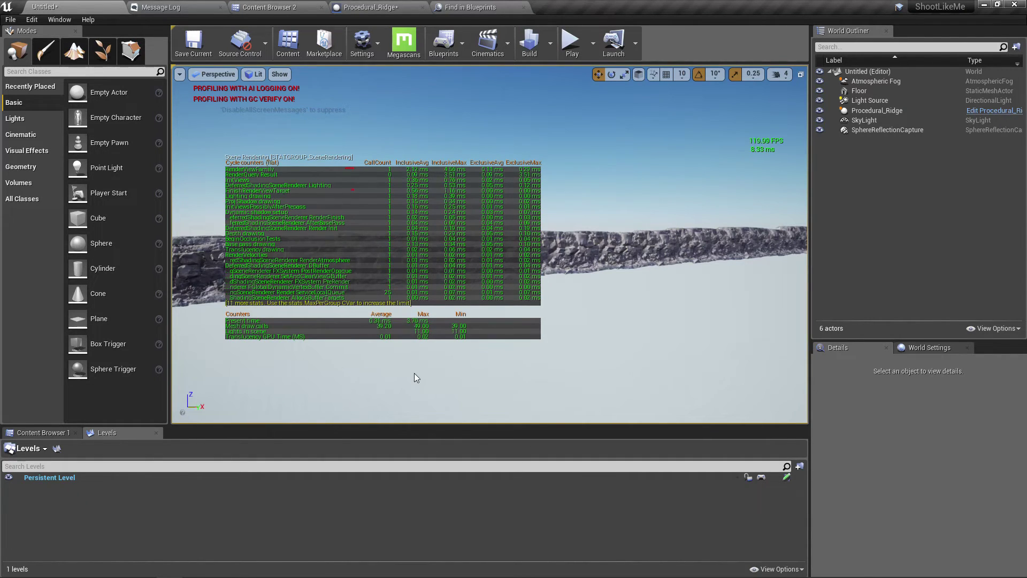
pyautogui.moveTo(414, 374); pyautogui.dragTo(377, 252, button='right')
pyautogui.press('w')
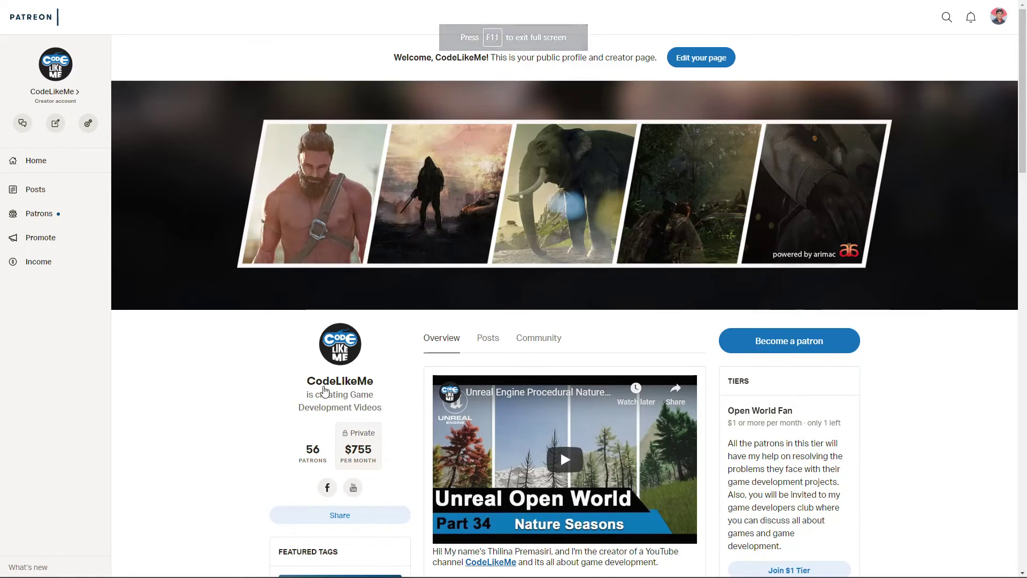
# - Switch to the CodeLikeMe Patreon page in the browser and look over its description, membership tiers and recent posts
pyautogui.scroll(-5, 568, 299)
pyautogui.scroll(-10, 560, 182)
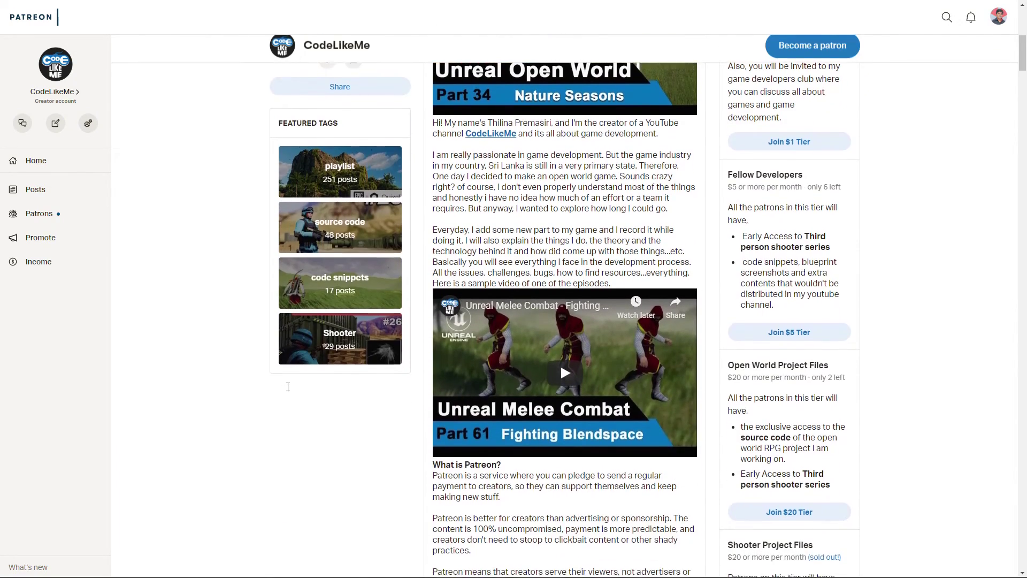
pyautogui.scroll(3, 288, 386)
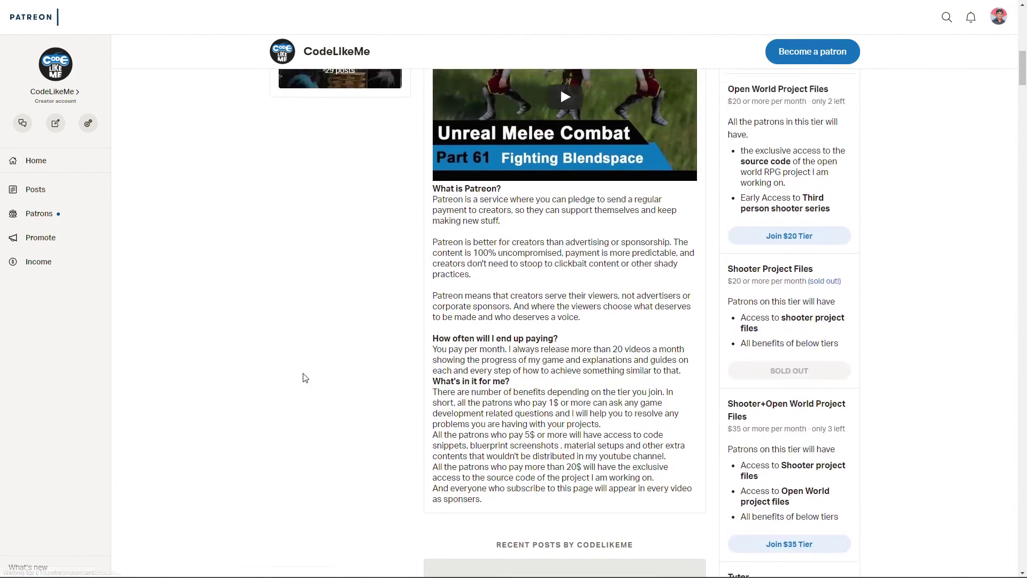
pyautogui.scroll(-11, 305, 378)
pyautogui.scroll(7, 319, 404)
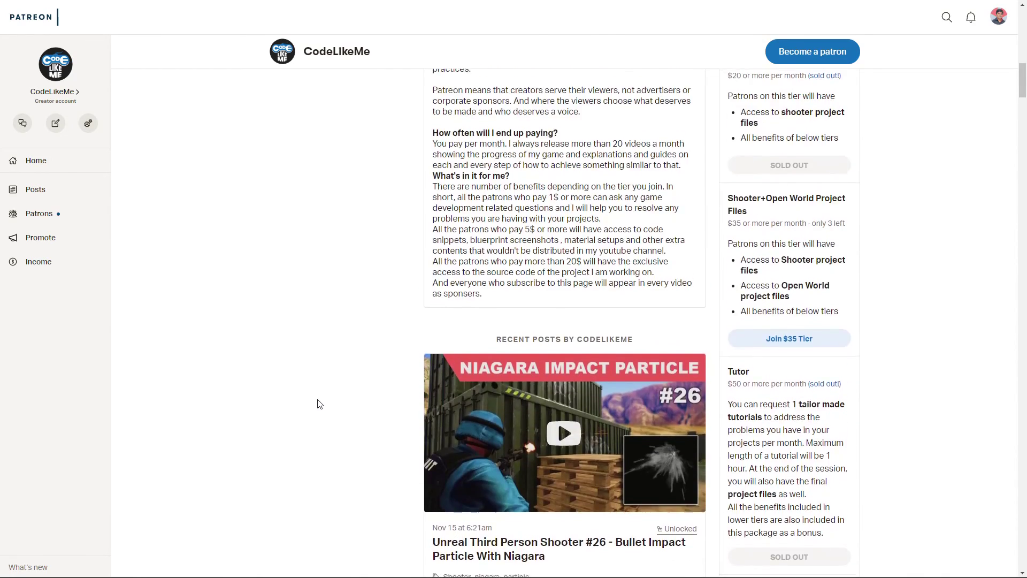
pyautogui.scroll(-11, 319, 403)
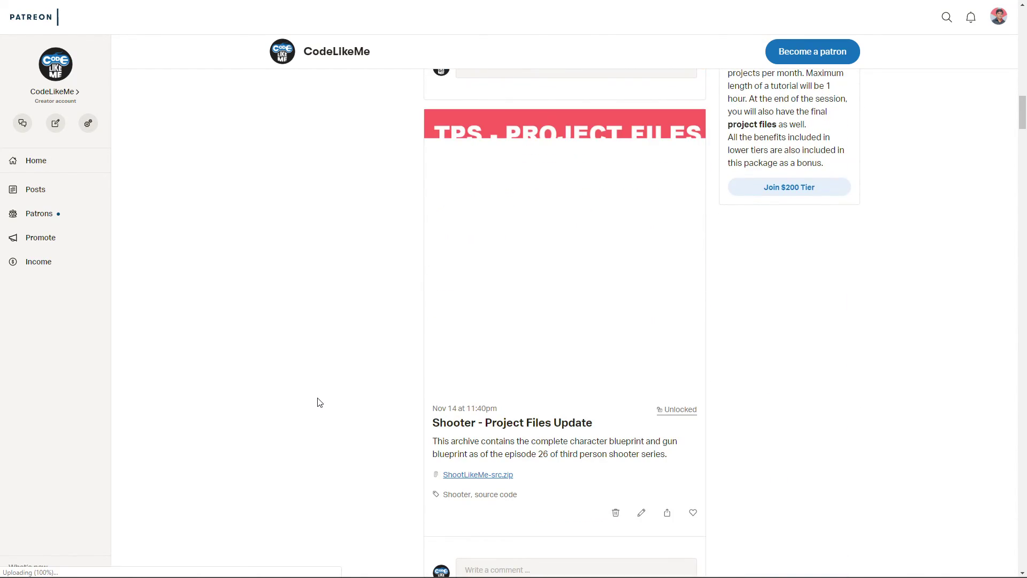
pyautogui.scroll(10, 318, 402)
pyautogui.scroll(7, 317, 401)
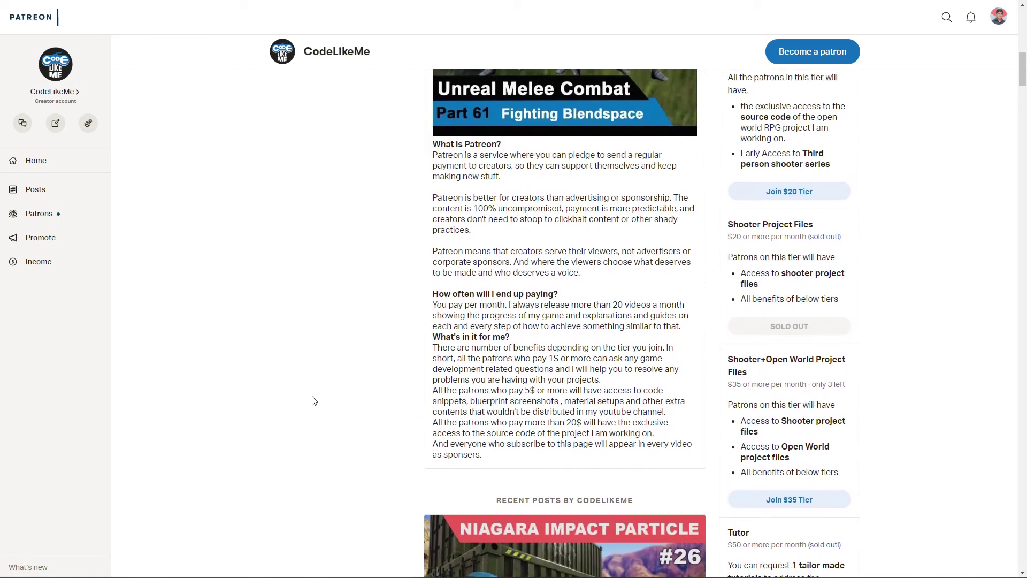